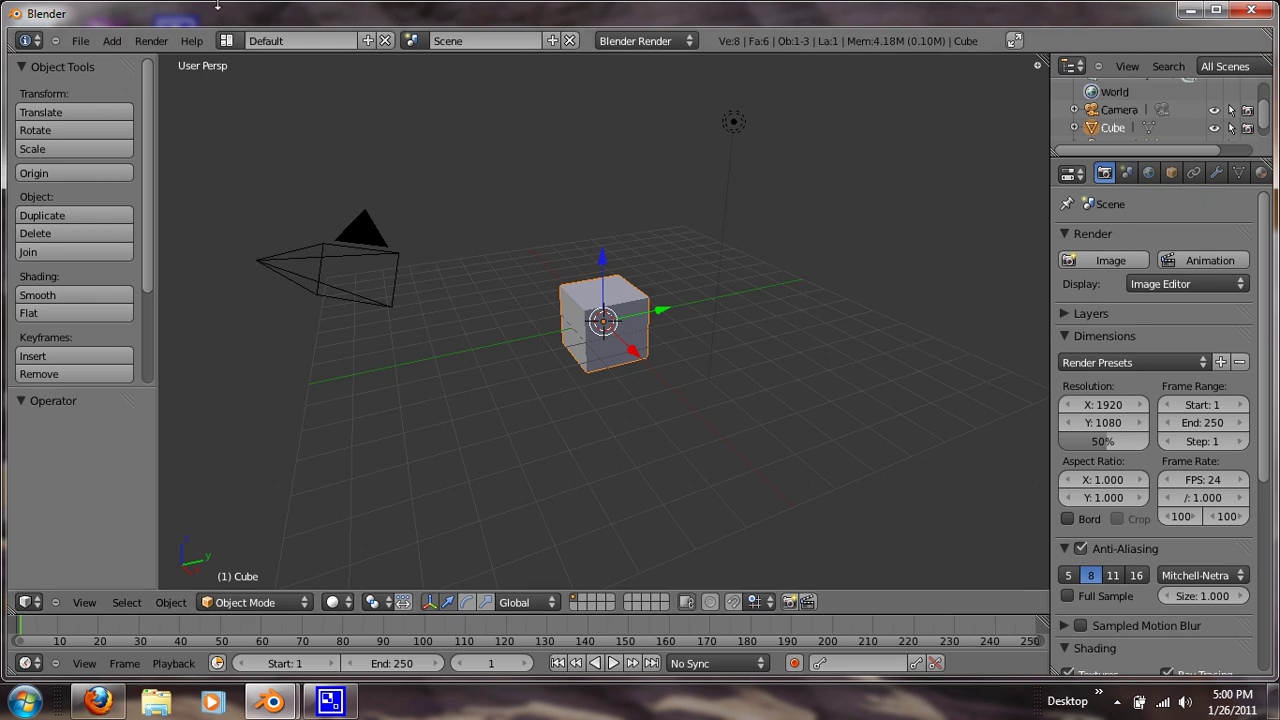
- Open the recently used file table.blend
click(81, 41)
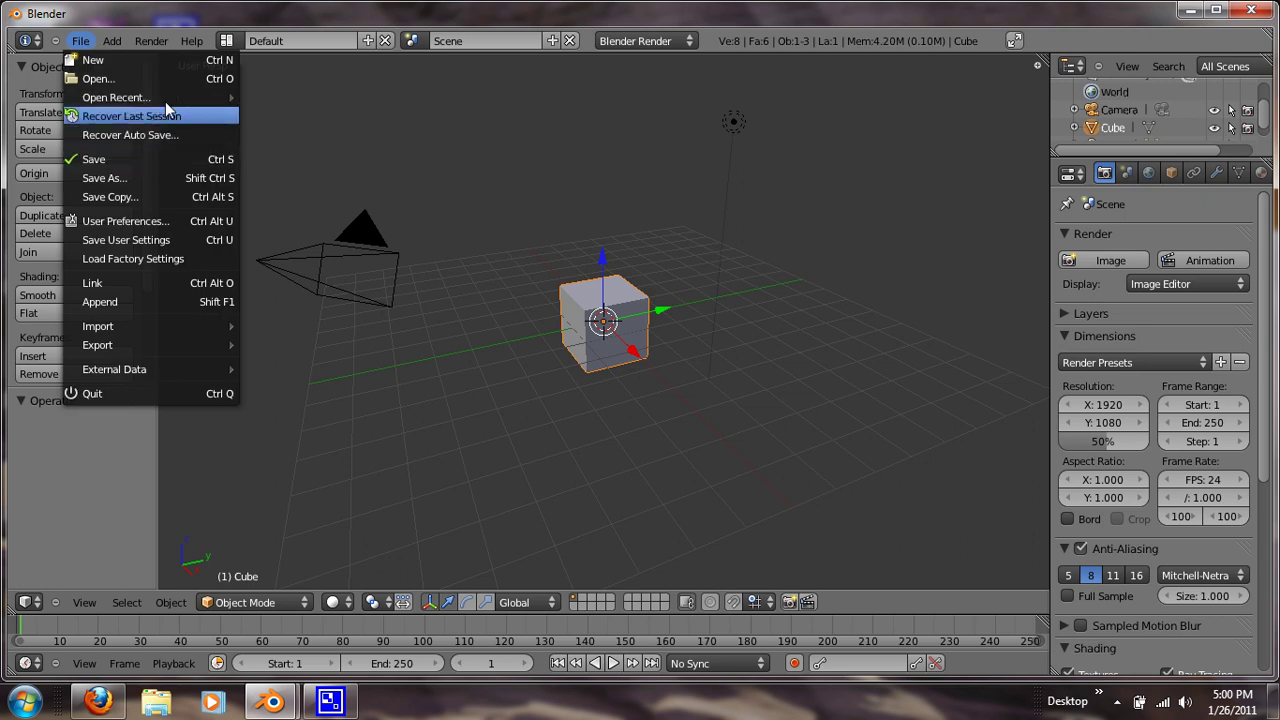
mouse_move(200, 95)
click(288, 100)
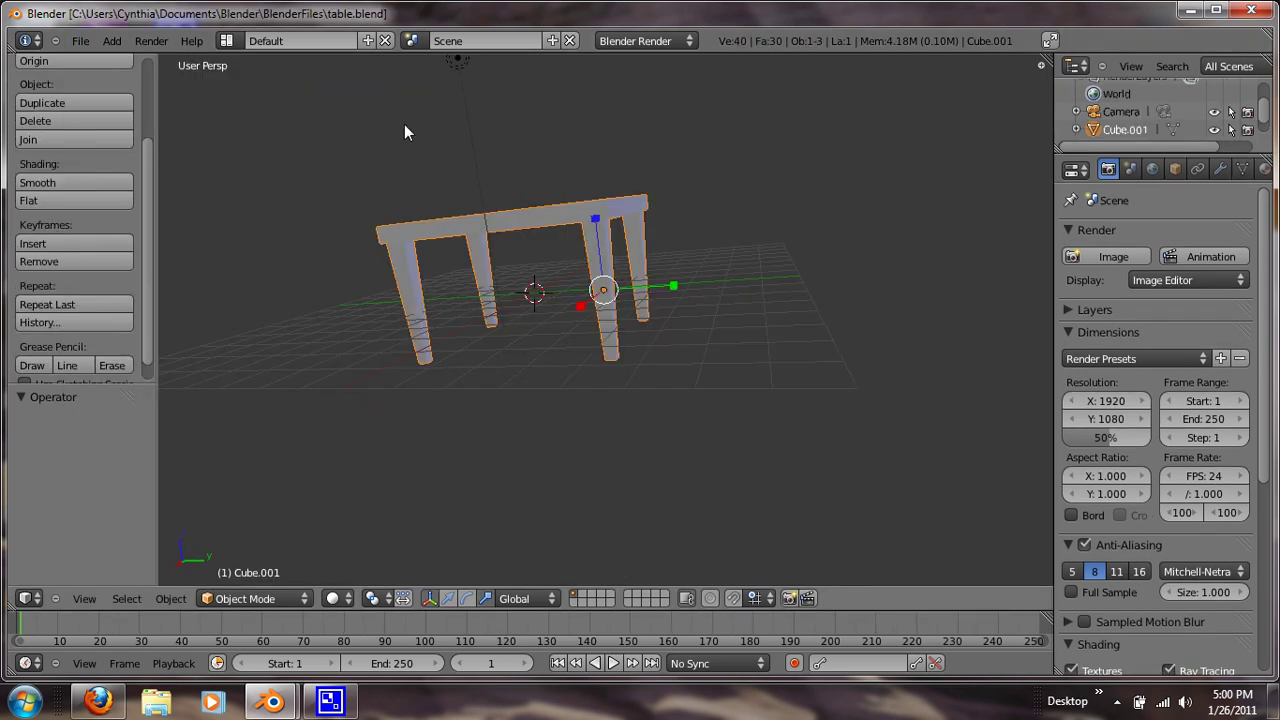
- Duplicate the table, offset the copy about 5.89 along X, and scale it uniformly to about 0.348
middle_drag(615, 340, 366, 430)
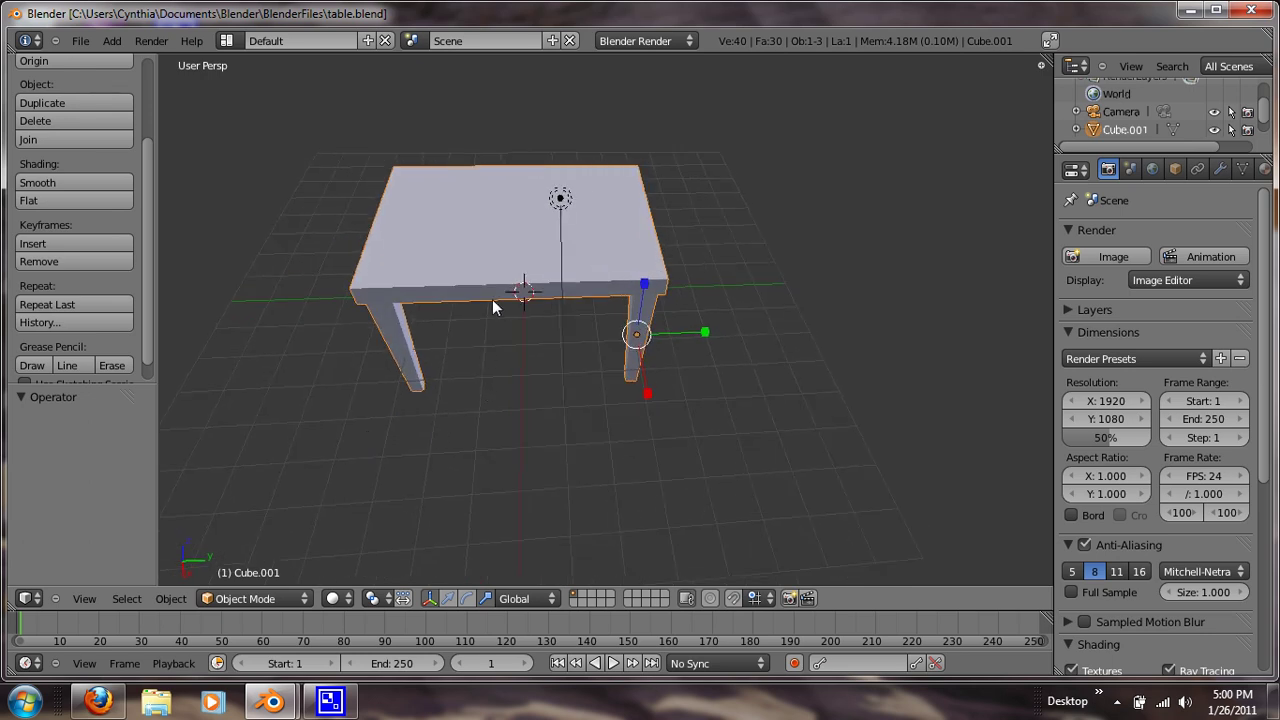
key(shift+d)
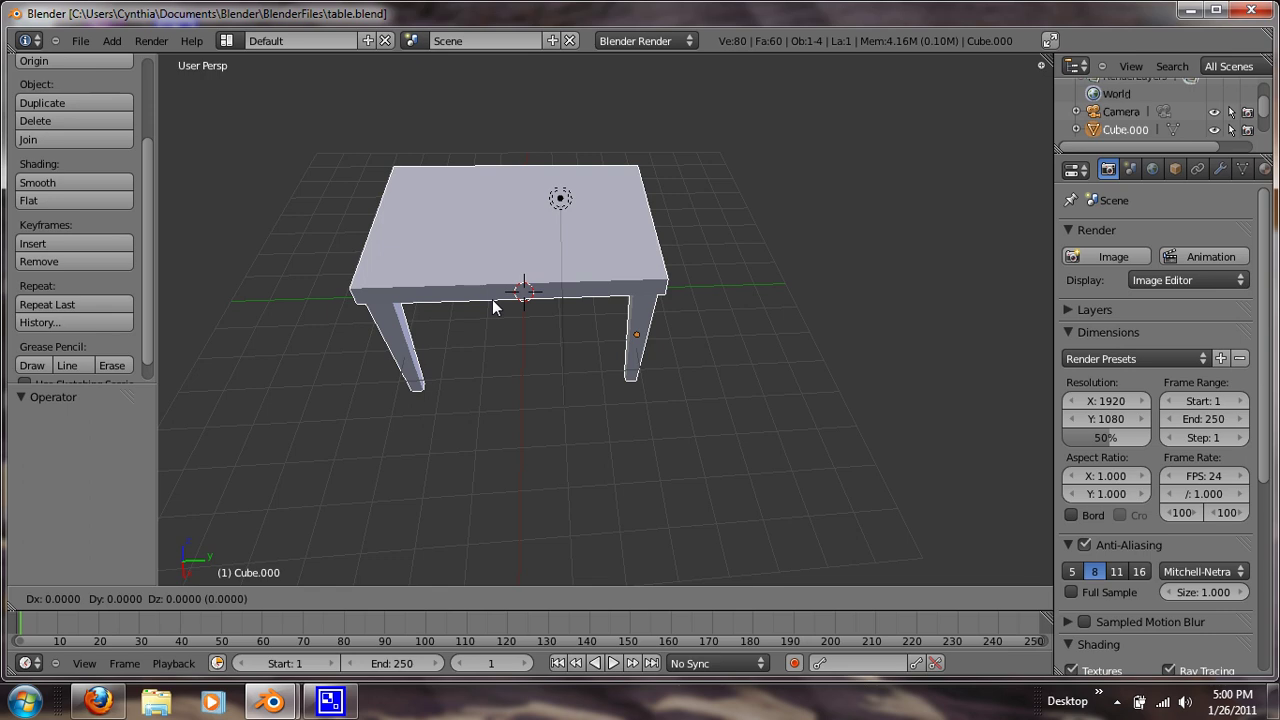
key(x)
click(509, 553)
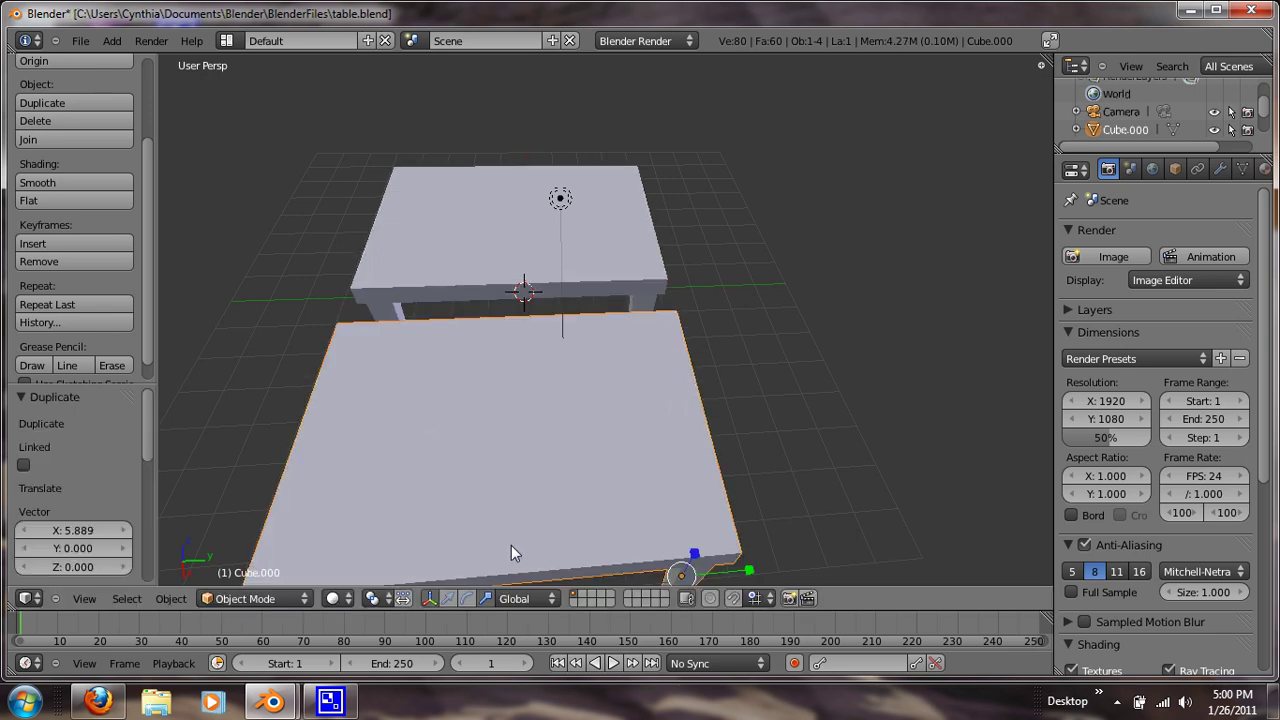
key(s)
click(639, 532)
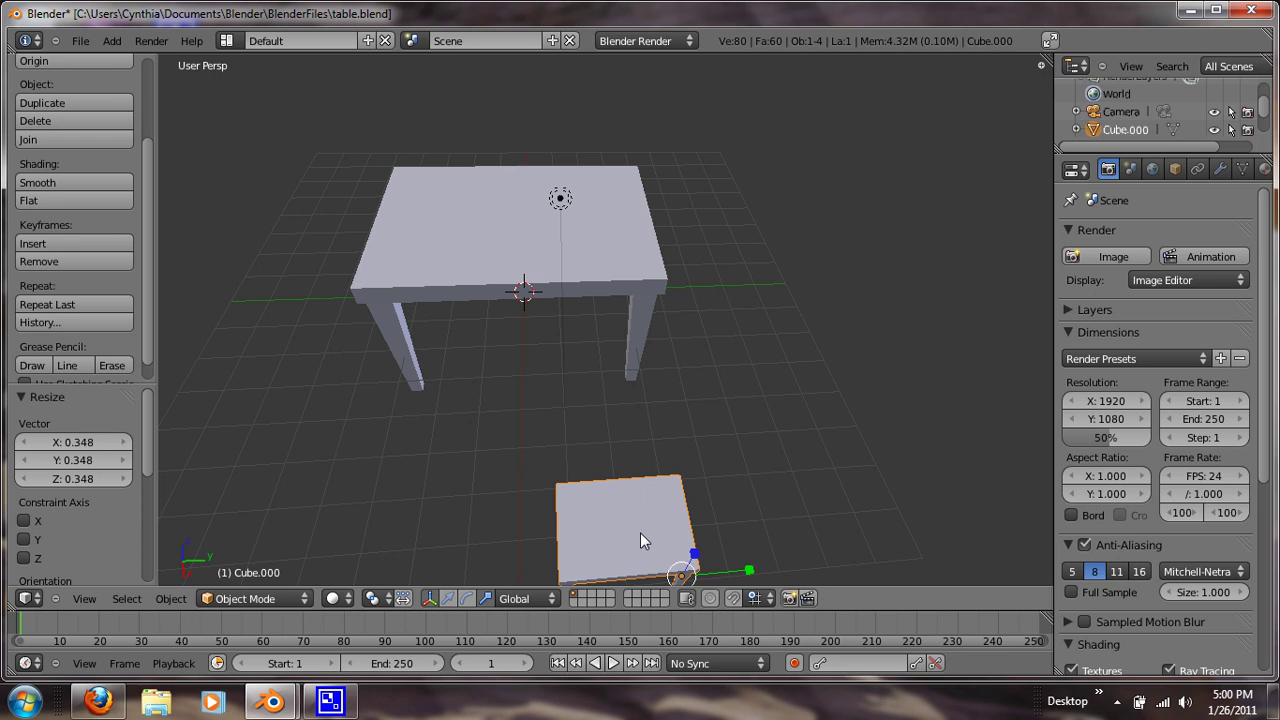
- Move the small table copy about -1.89 along Y and about -2.44 along X, centring it beside the table's long side
key(g)
key(y)
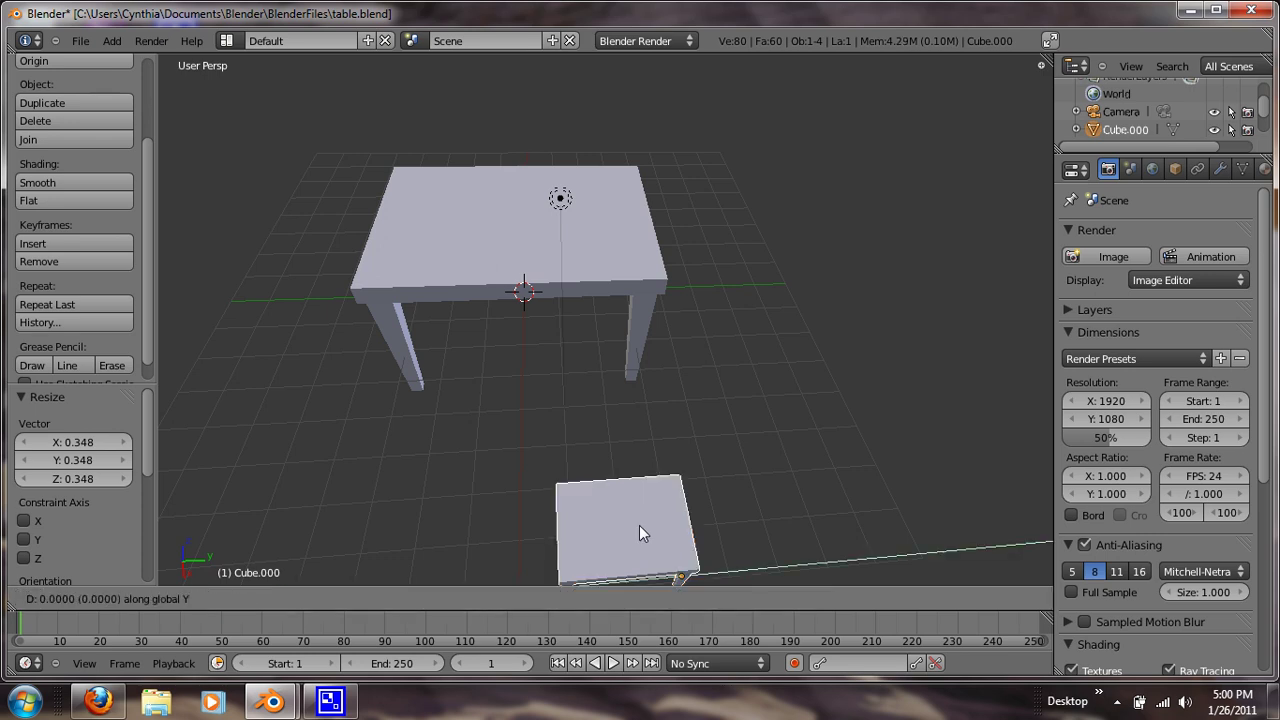
click(534, 452)
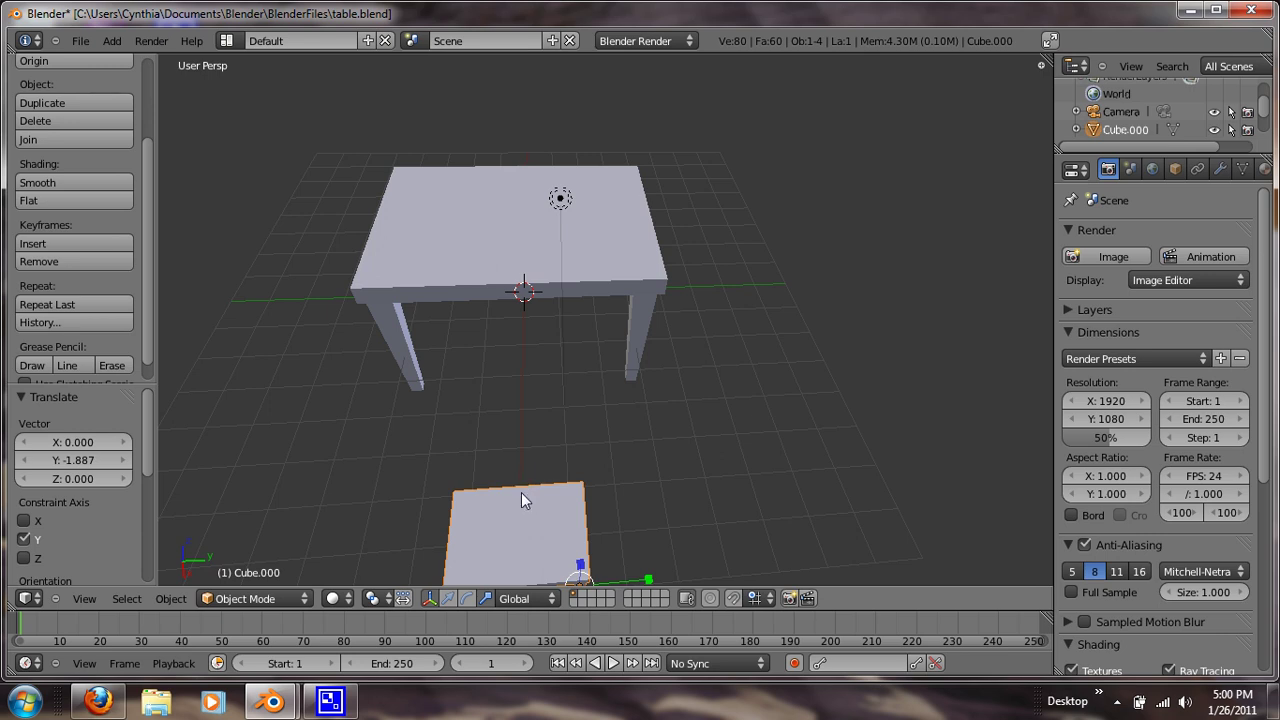
key(g)
key(x)
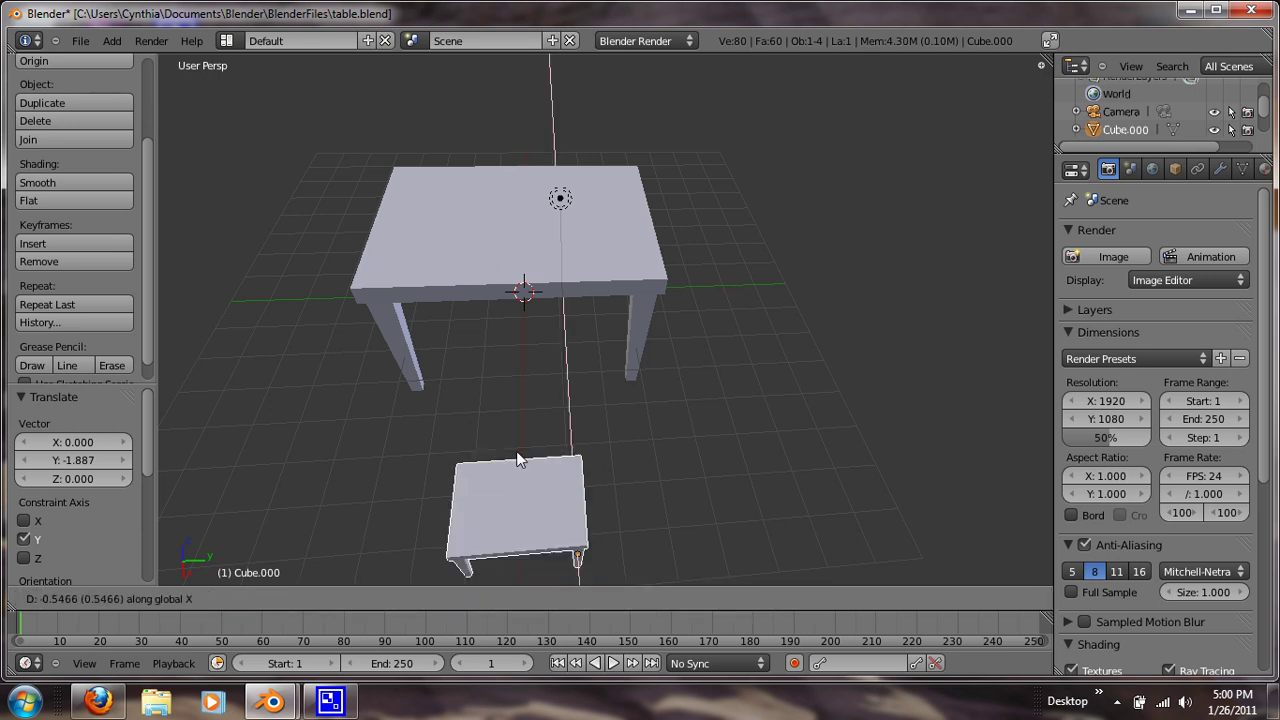
click(516, 375)
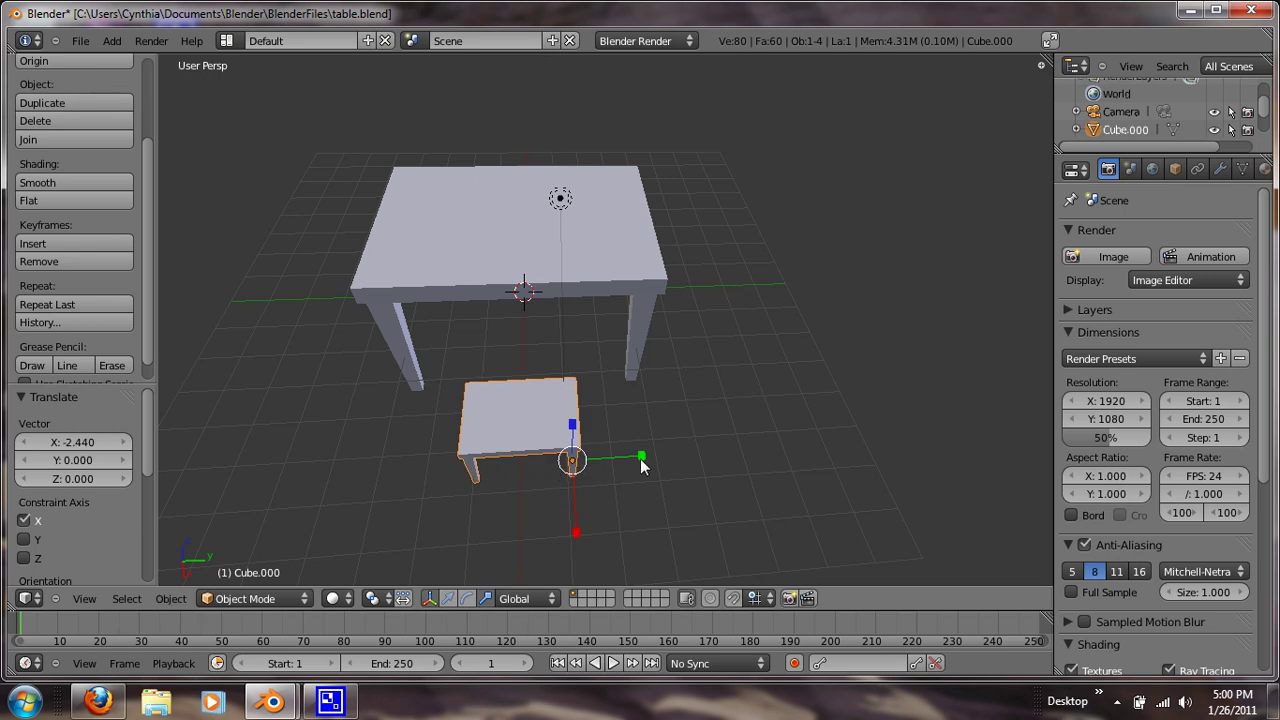
- Shape the small copy into a stool by scaling it about 0.726 along Y, 0.821 along X, and 0.931 along Y again
key(s)
key(y)
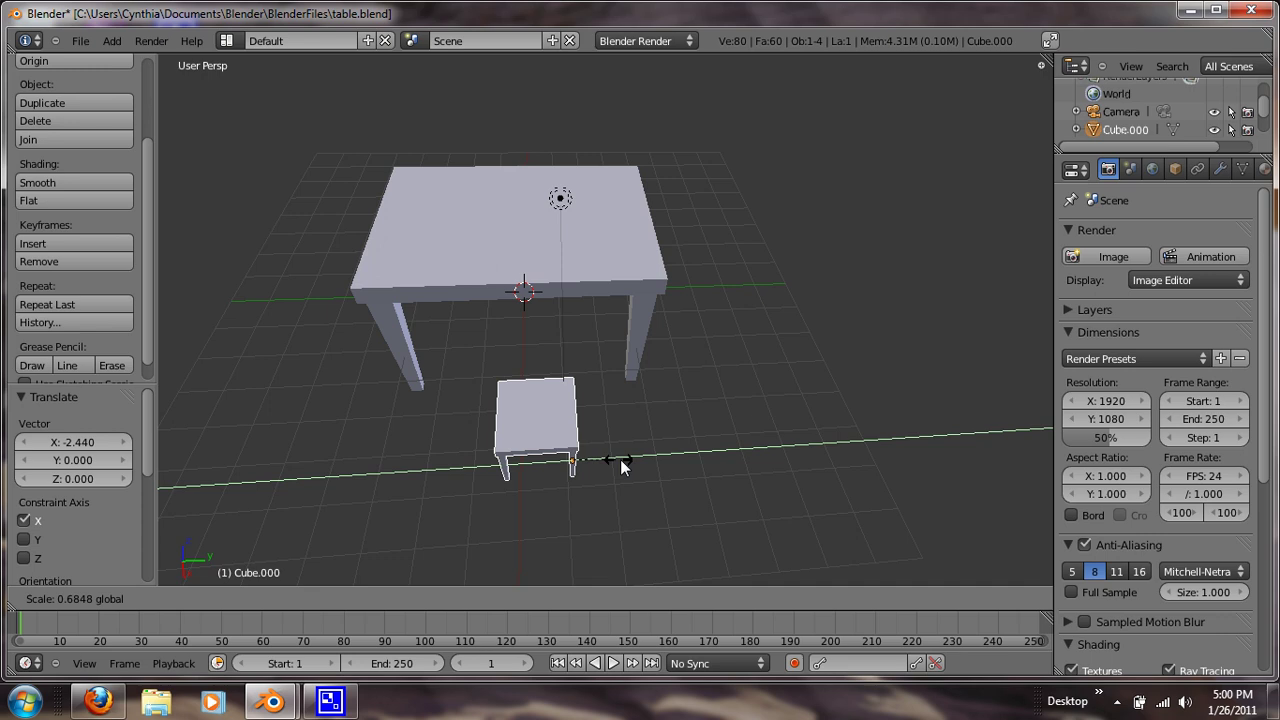
click(611, 453)
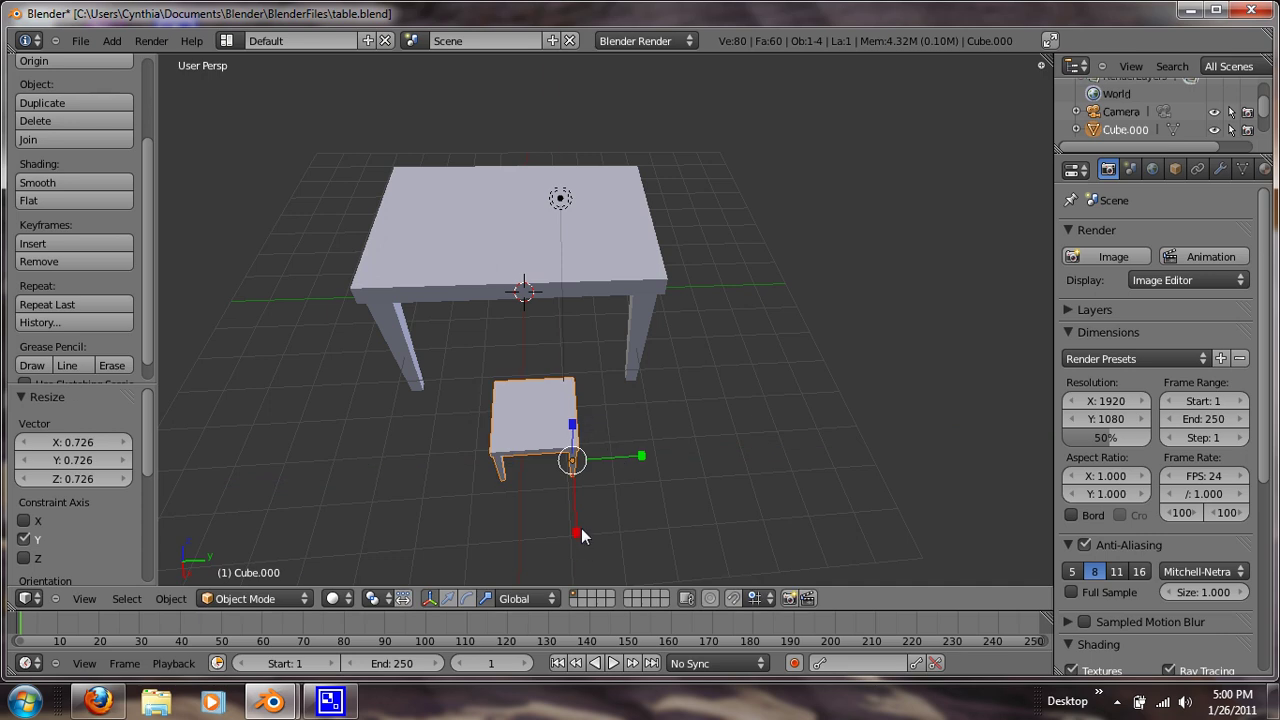
key(s)
key(x)
click(581, 471)
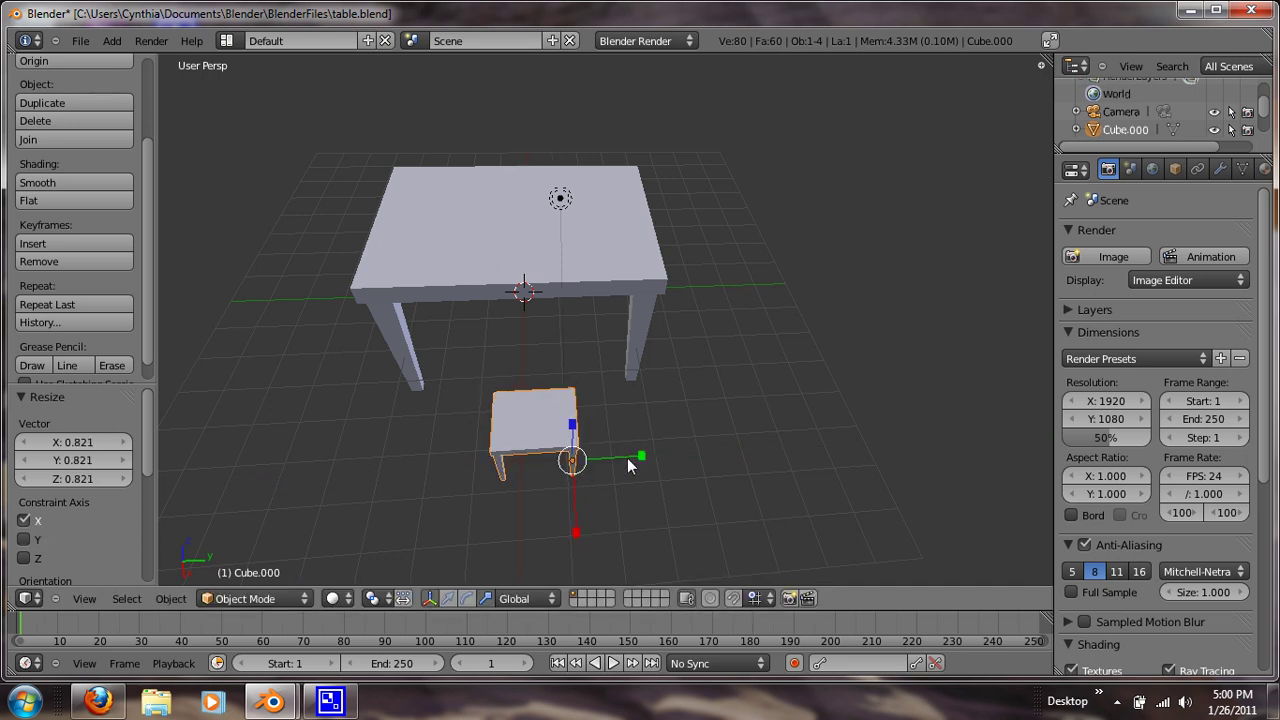
drag(643, 461, 632, 456)
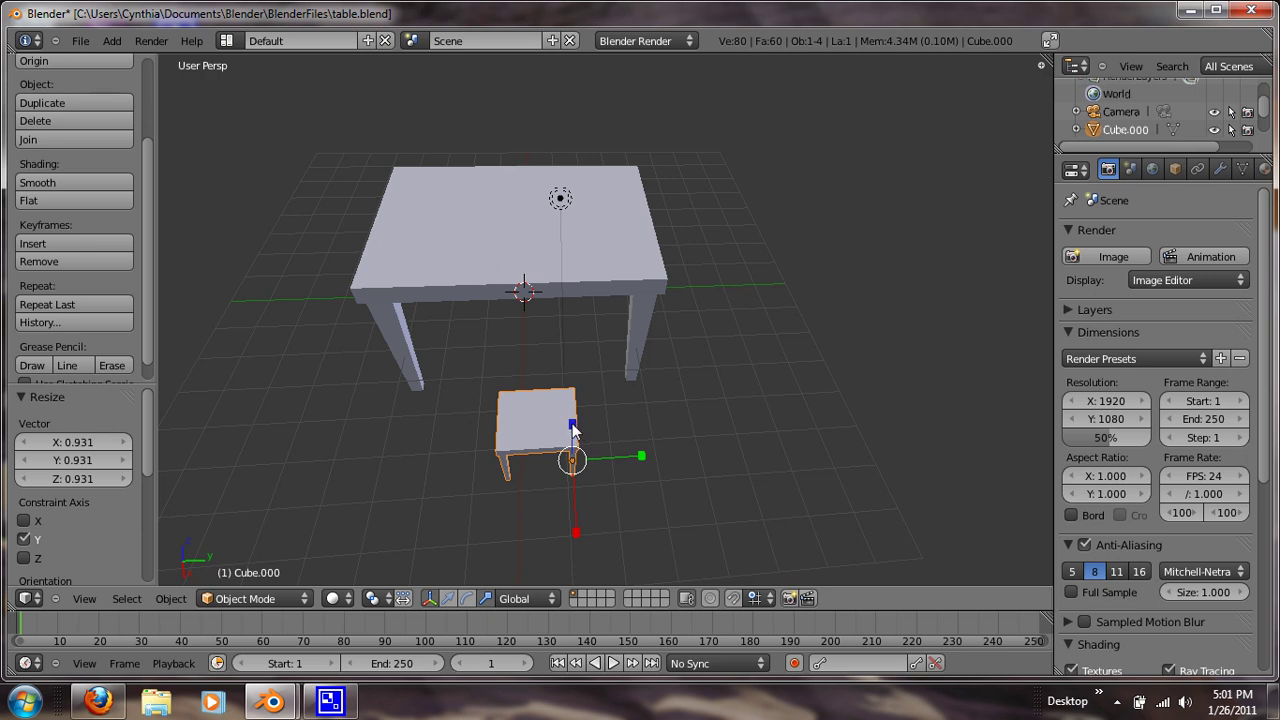
- Undo a trial height scaling of the stool and enlarge it uniformly by about 1.397 instead
mouse_move(573, 428)
mouse_down()
mouse_move(574, 396)
mouse_move(583, 413)
mouse_up()
key(ctrl+z)
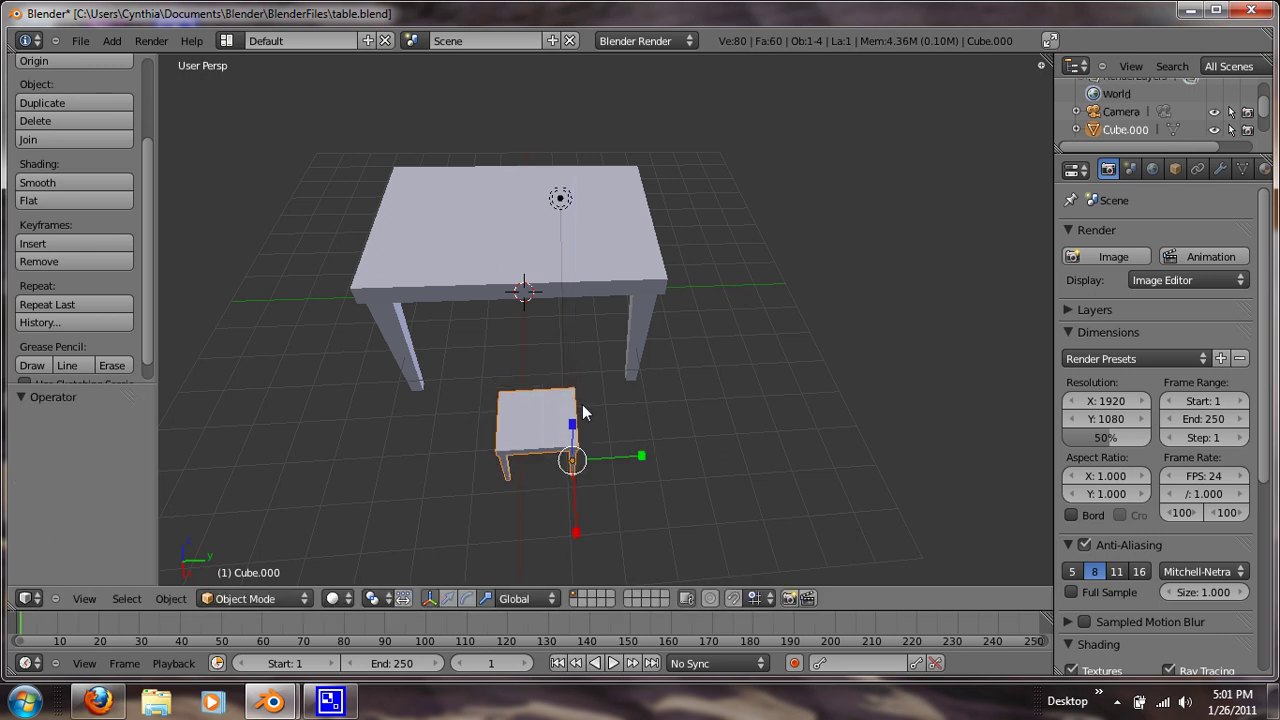
key(s)
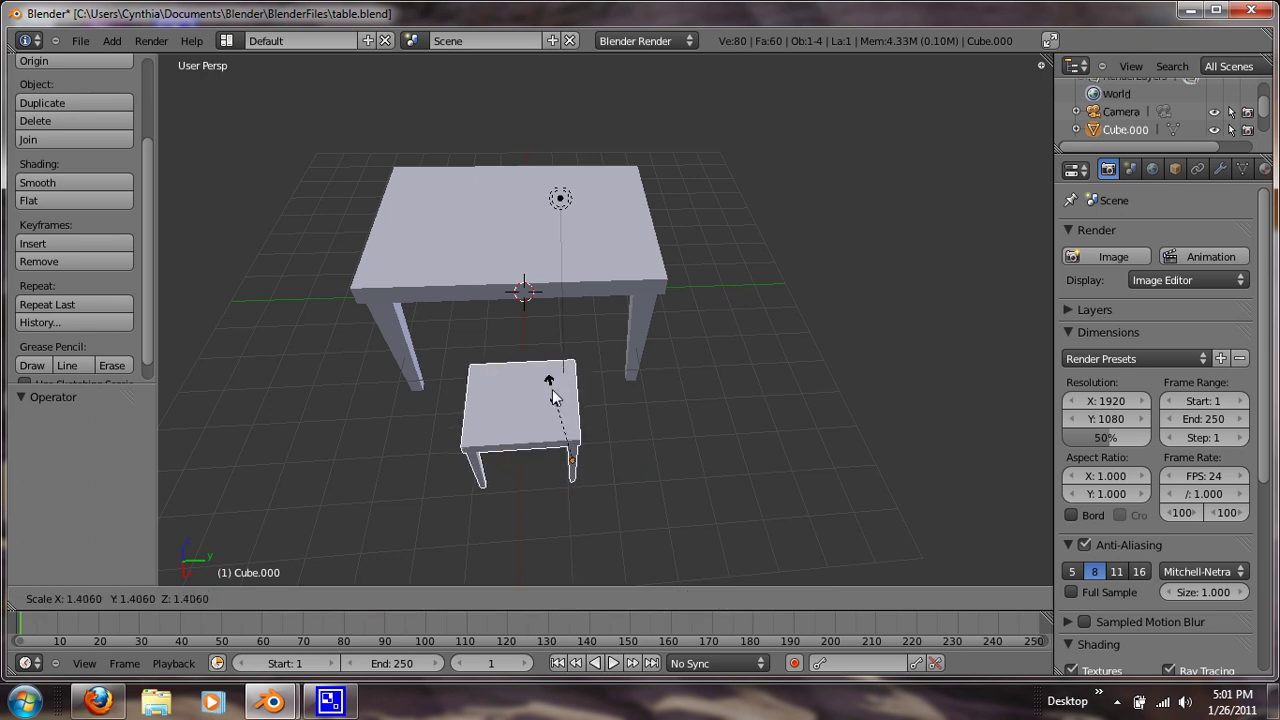
click(555, 395)
- In top view, duplicate the stool about -9.11 along X to the opposite long side of the table
middle_drag(555, 395, 620, 500)
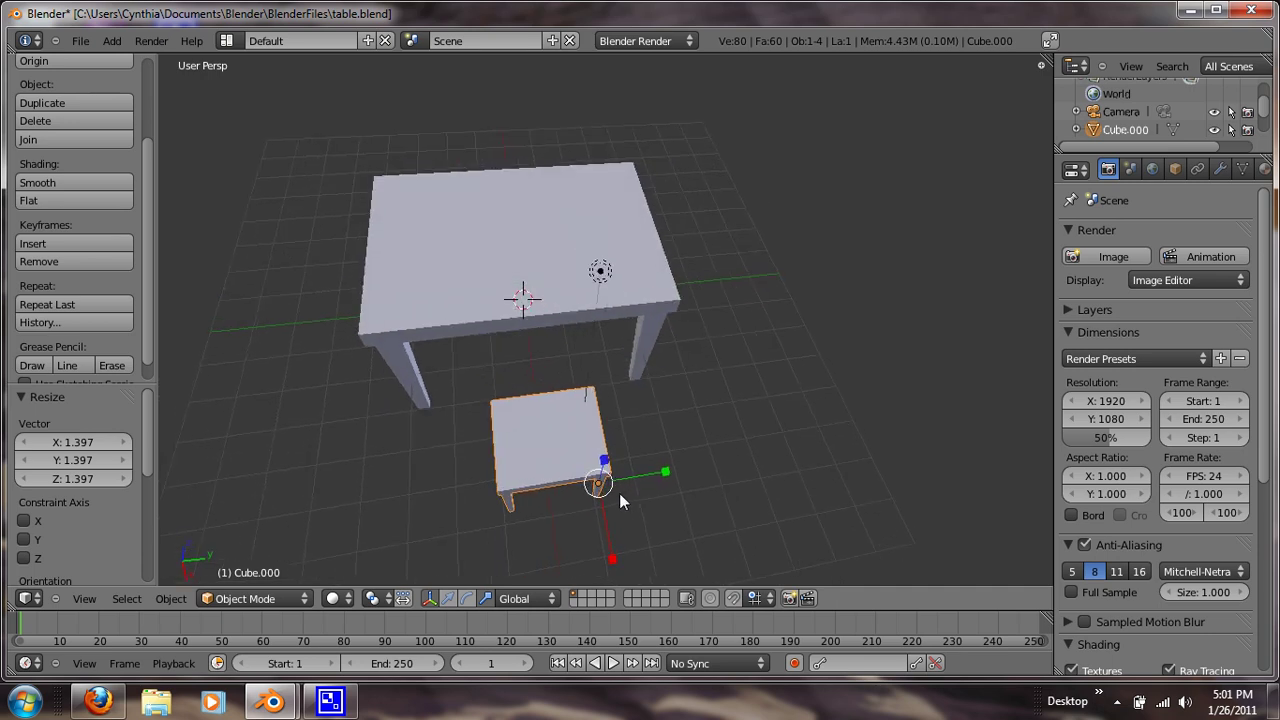
key(KP_7)
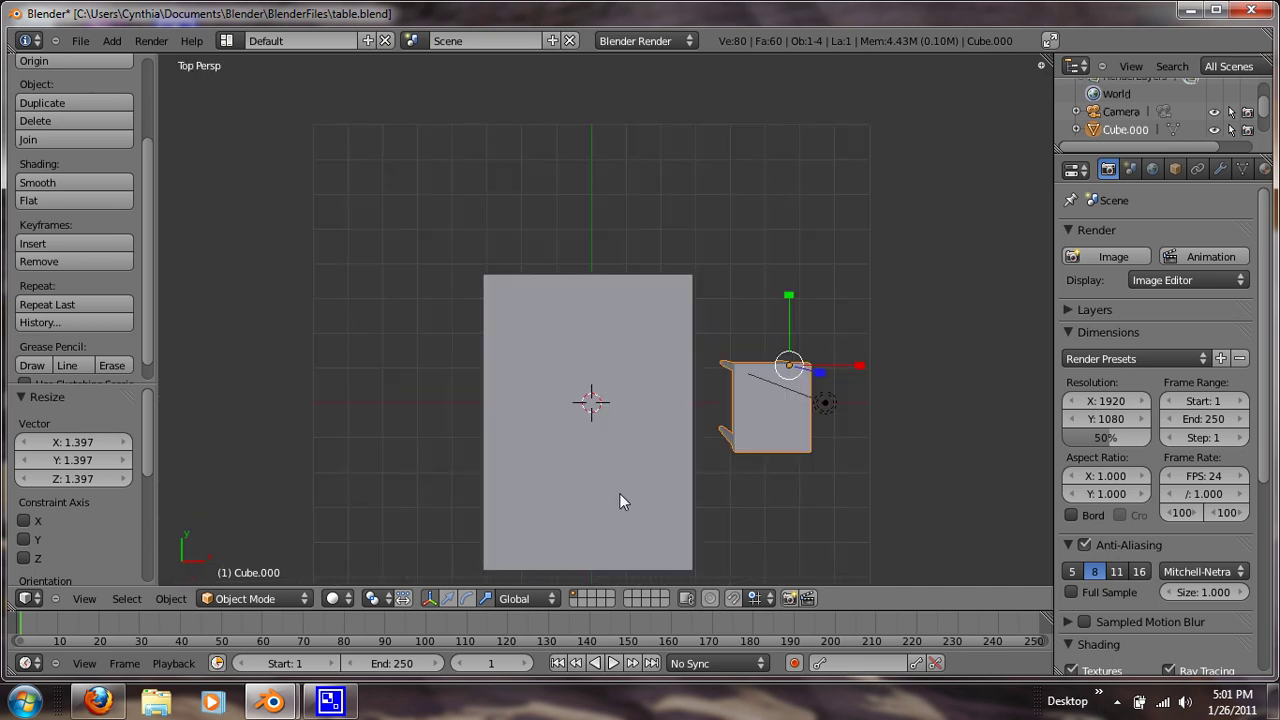
shift+scroll(619, 493, down, 2)
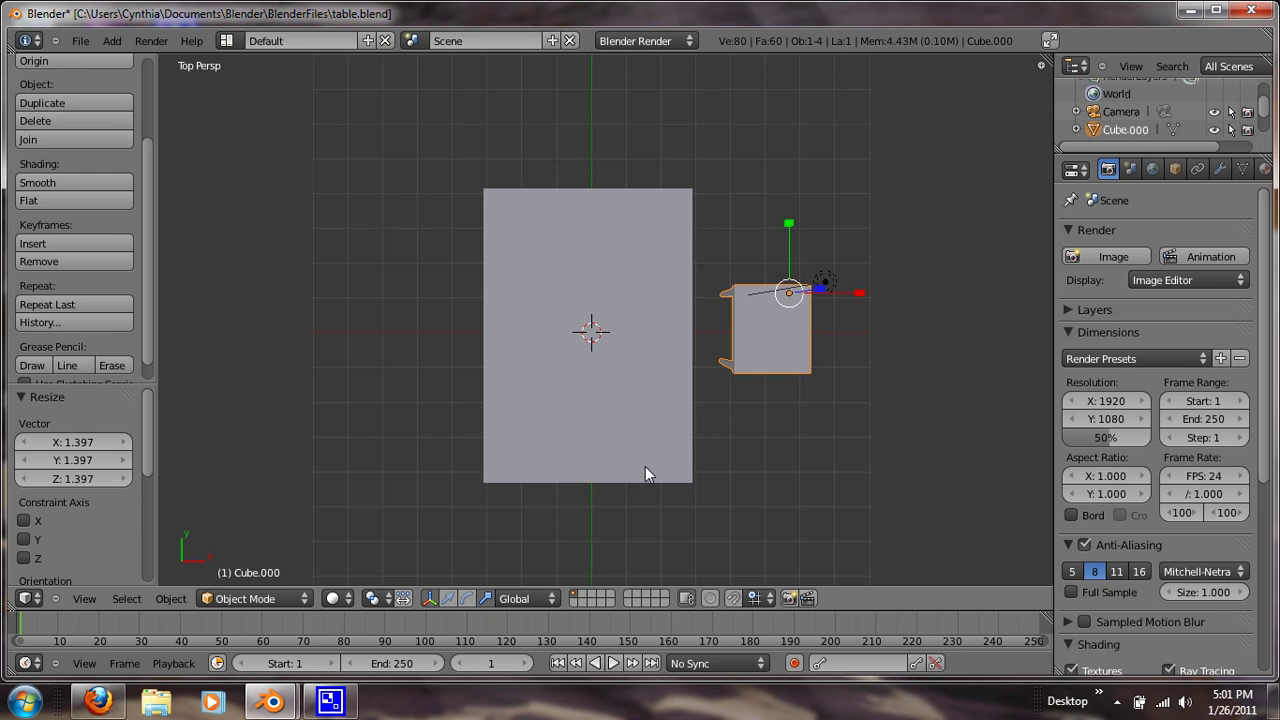
key(shift+d)
key(x)
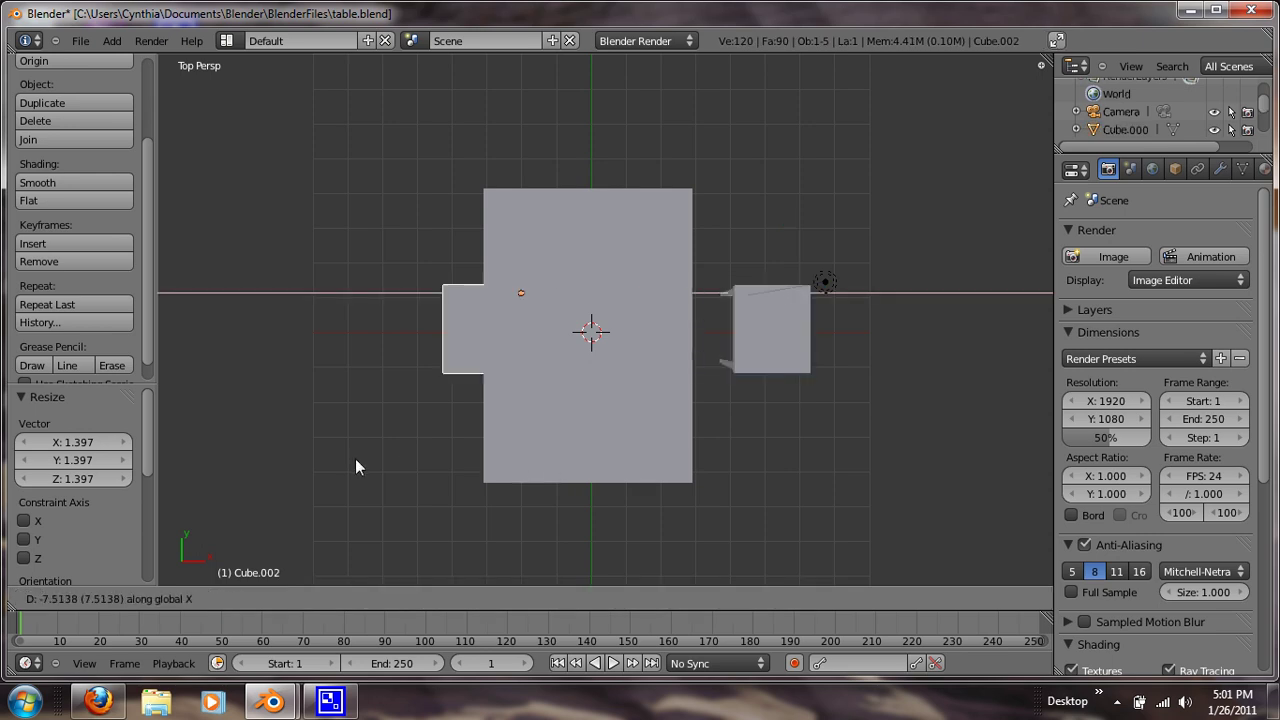
click(319, 446)
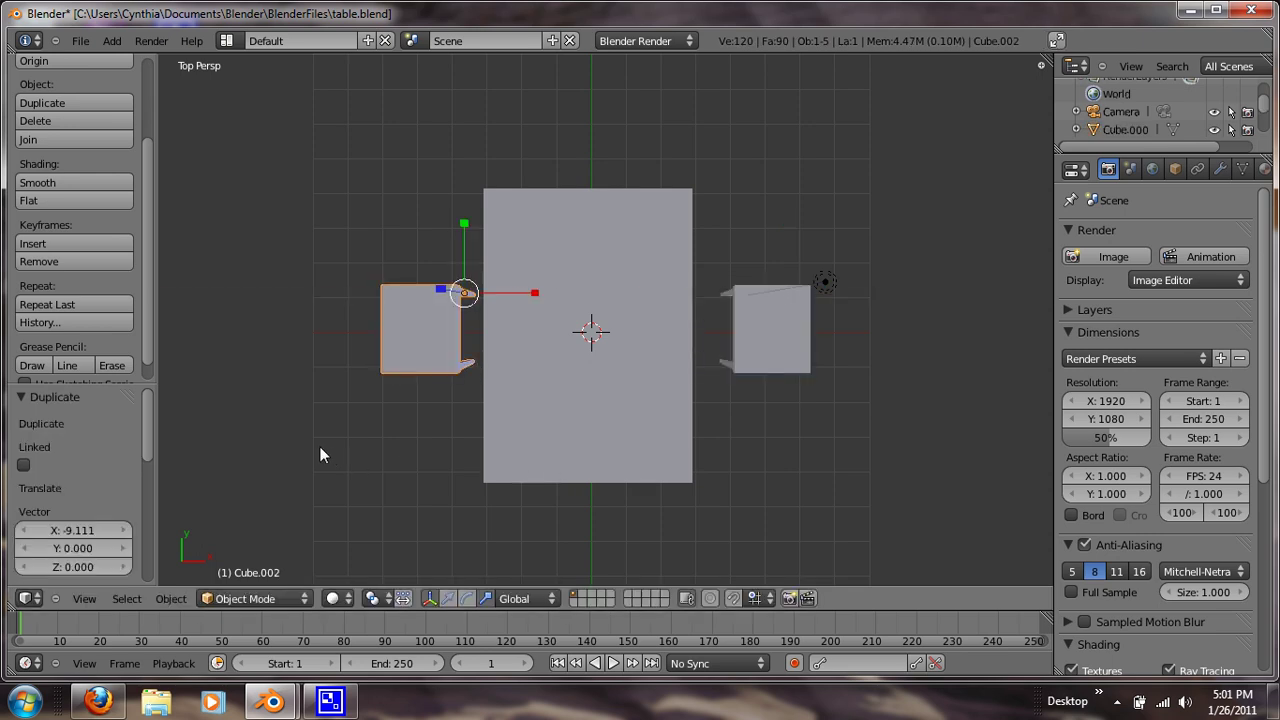
- Duplicate the second stool about 5.63 along Y and move the copy about 4.5 along X to centre it at the table's end
key(g)
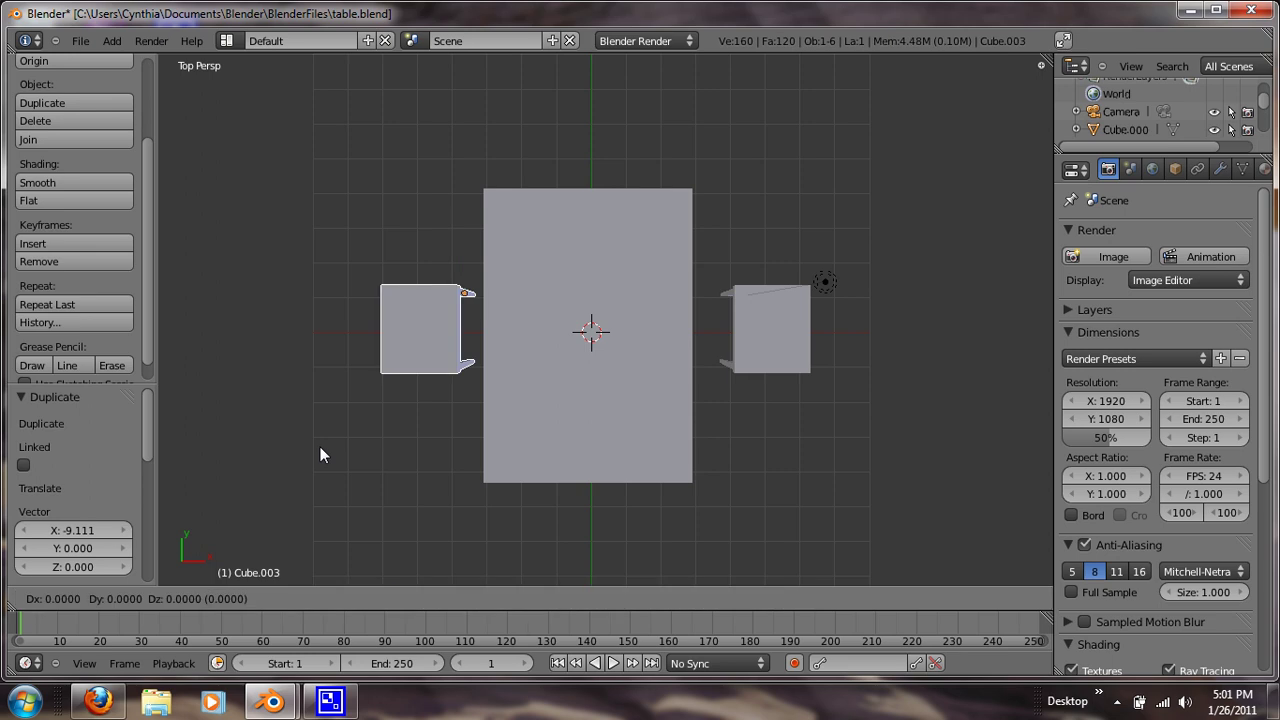
key(y)
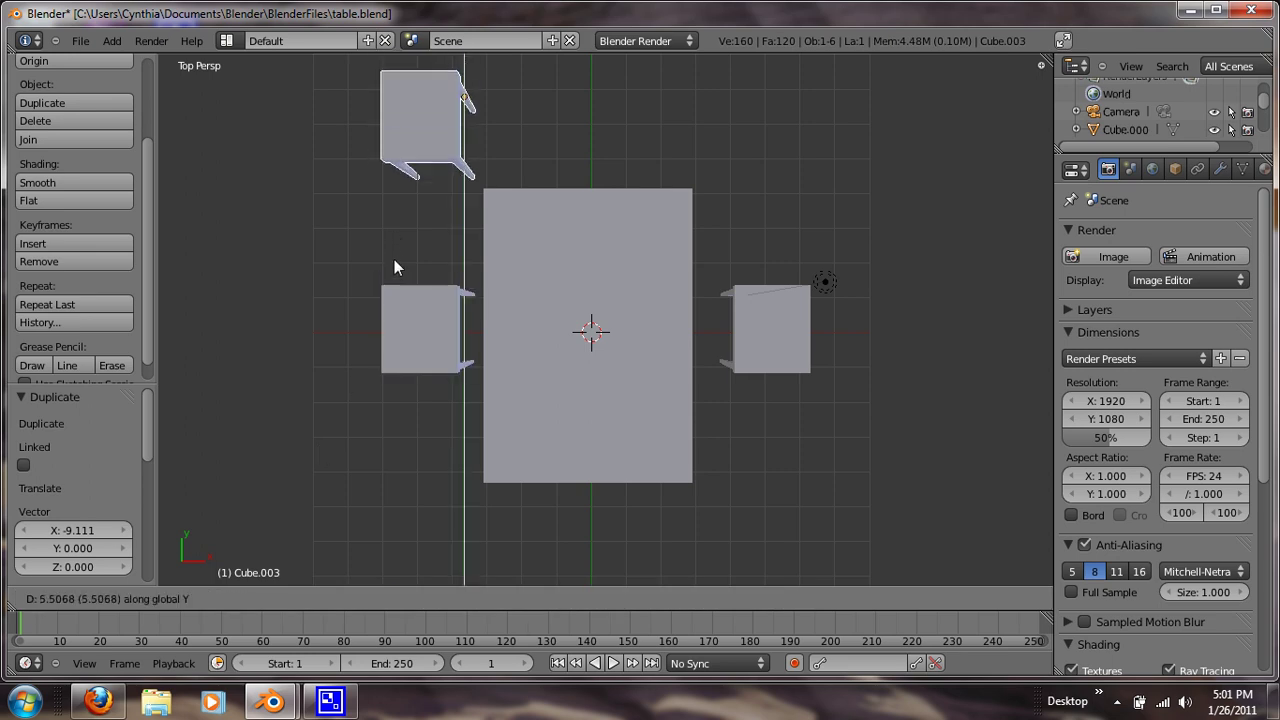
click(397, 257)
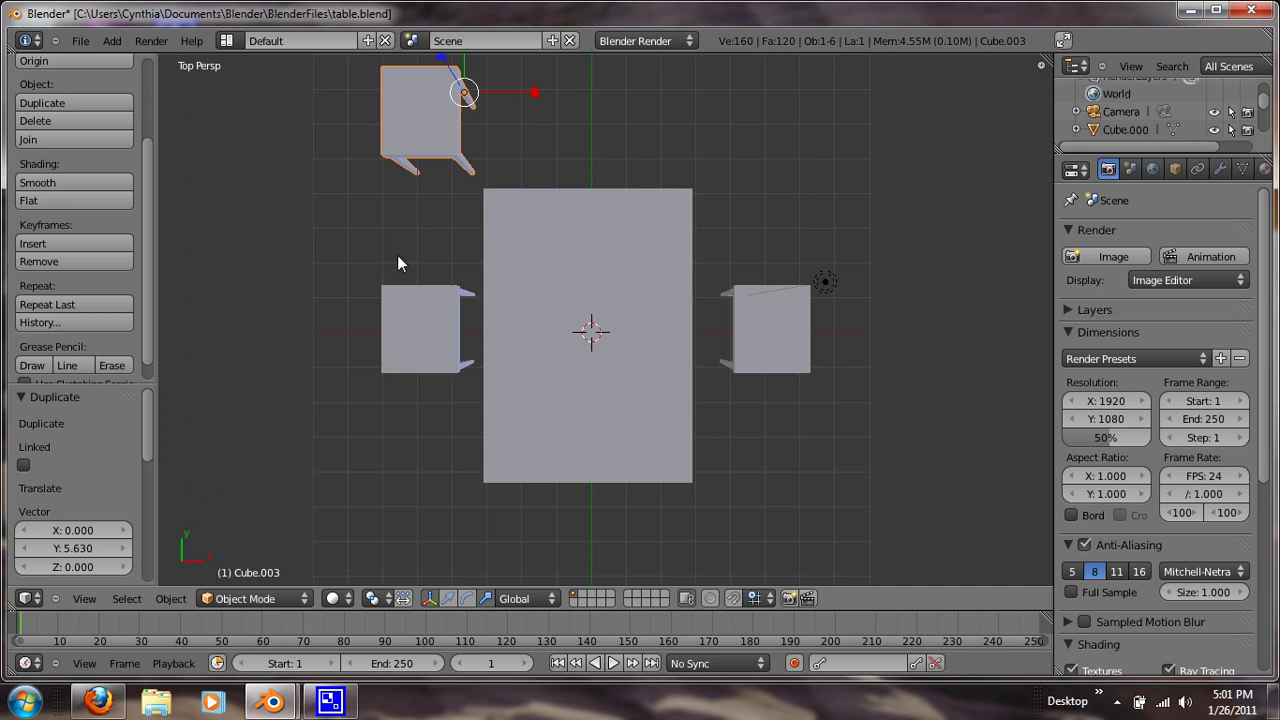
key(g)
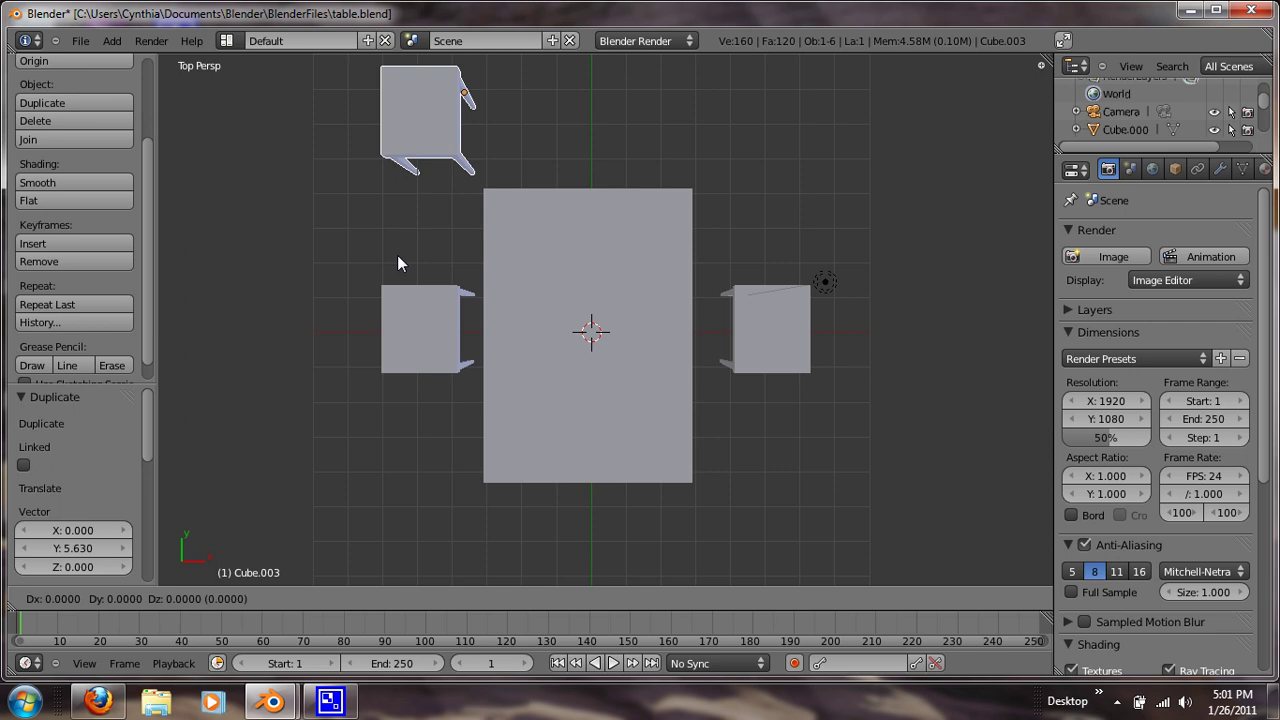
key(x)
click(558, 276)
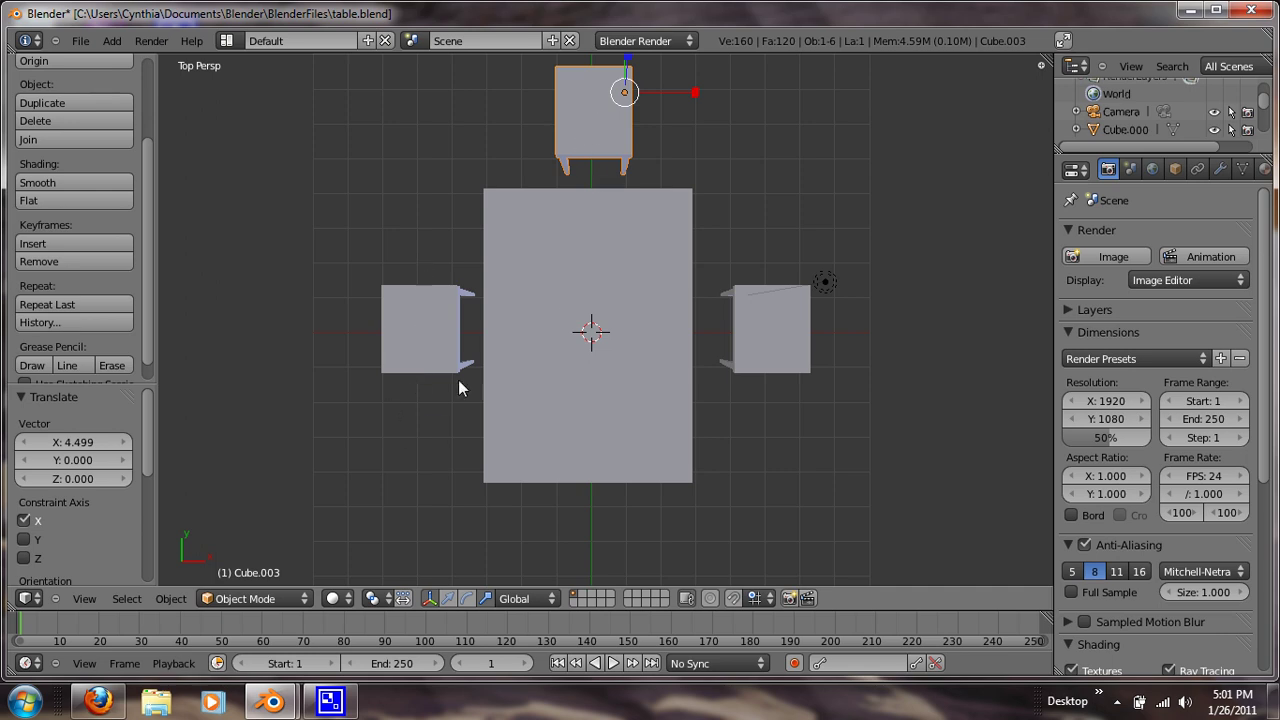
- Rotate the stool at the table's end by 90° and move it about -1.84 along Y, closer to the table
key(r)
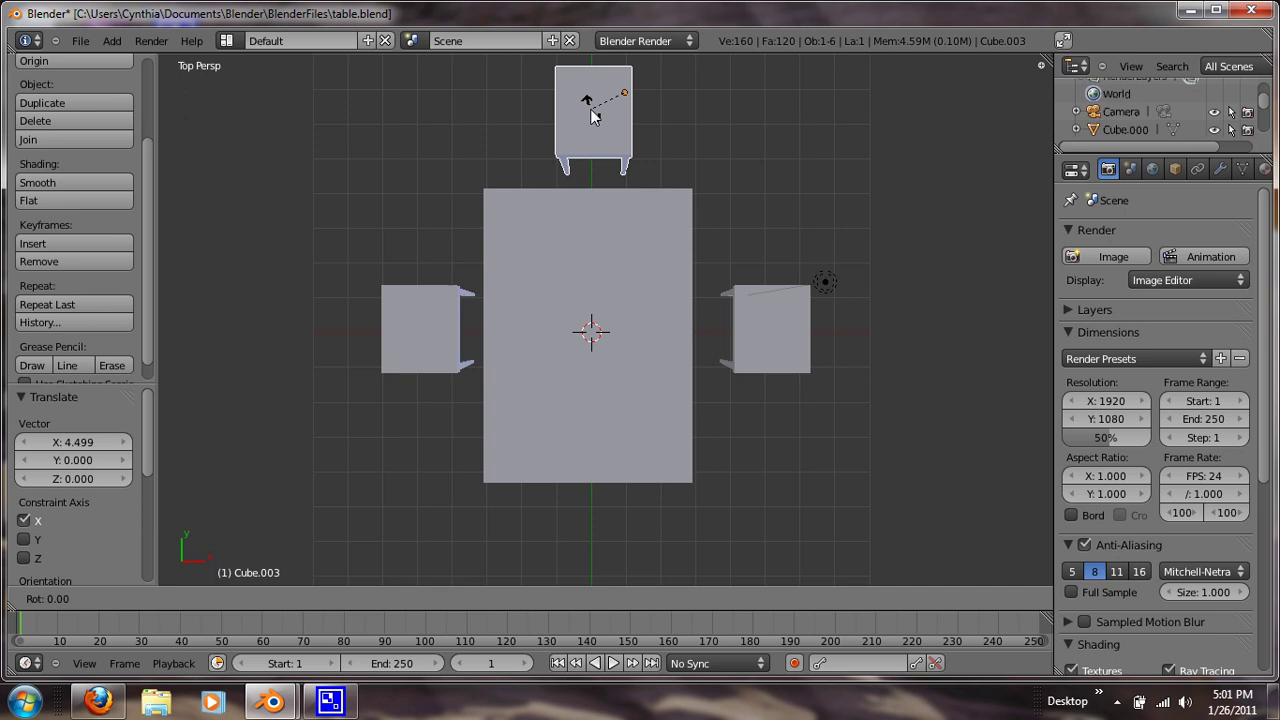
key(x)
key(9)
key(0)
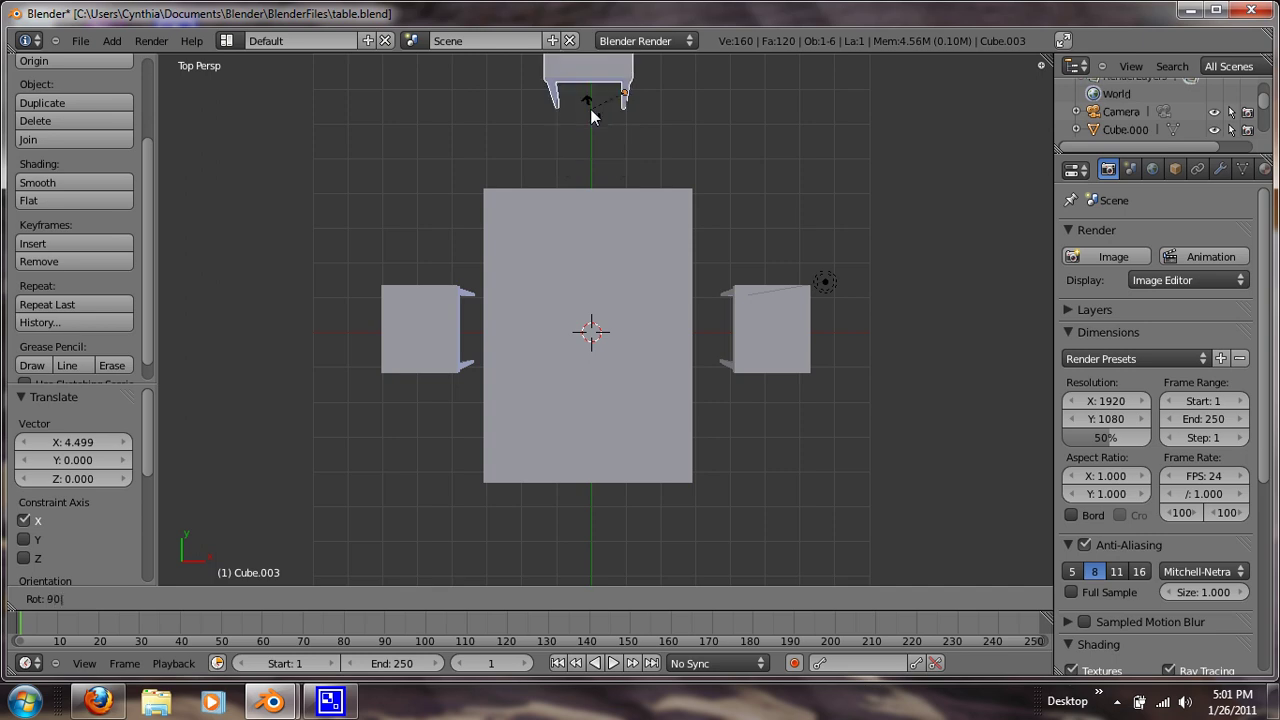
key(Return)
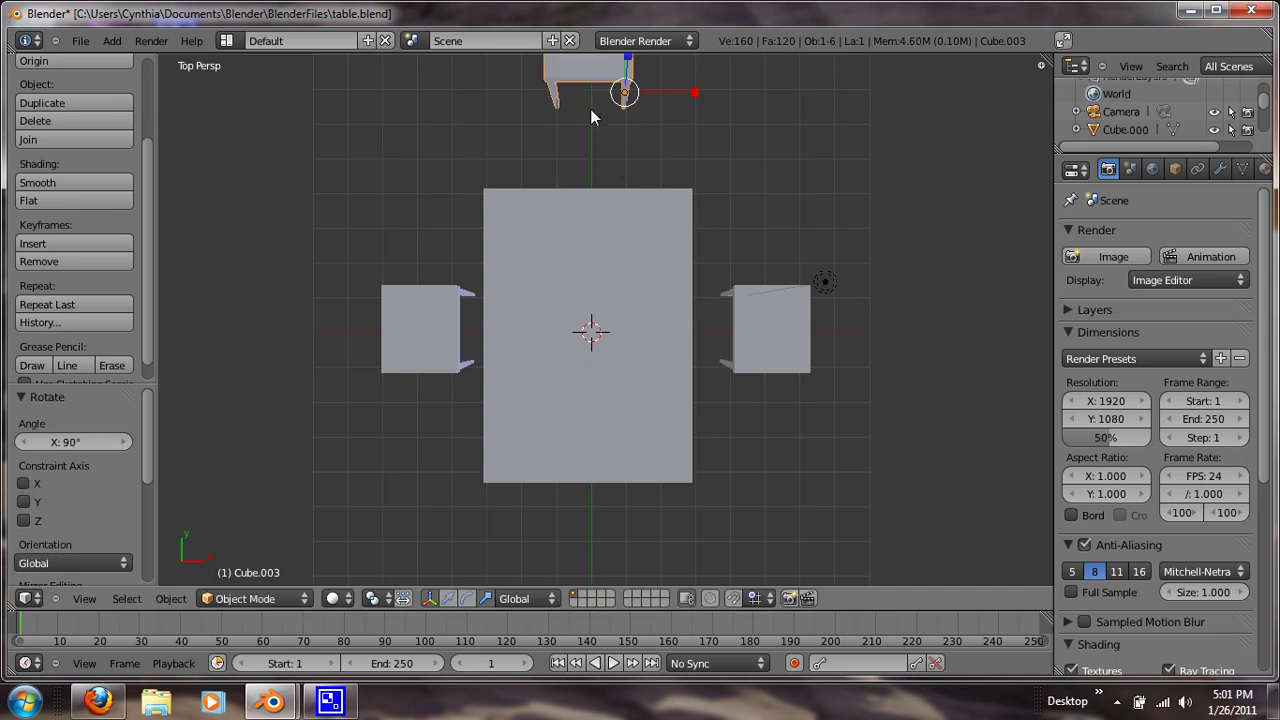
key(g)
key(y)
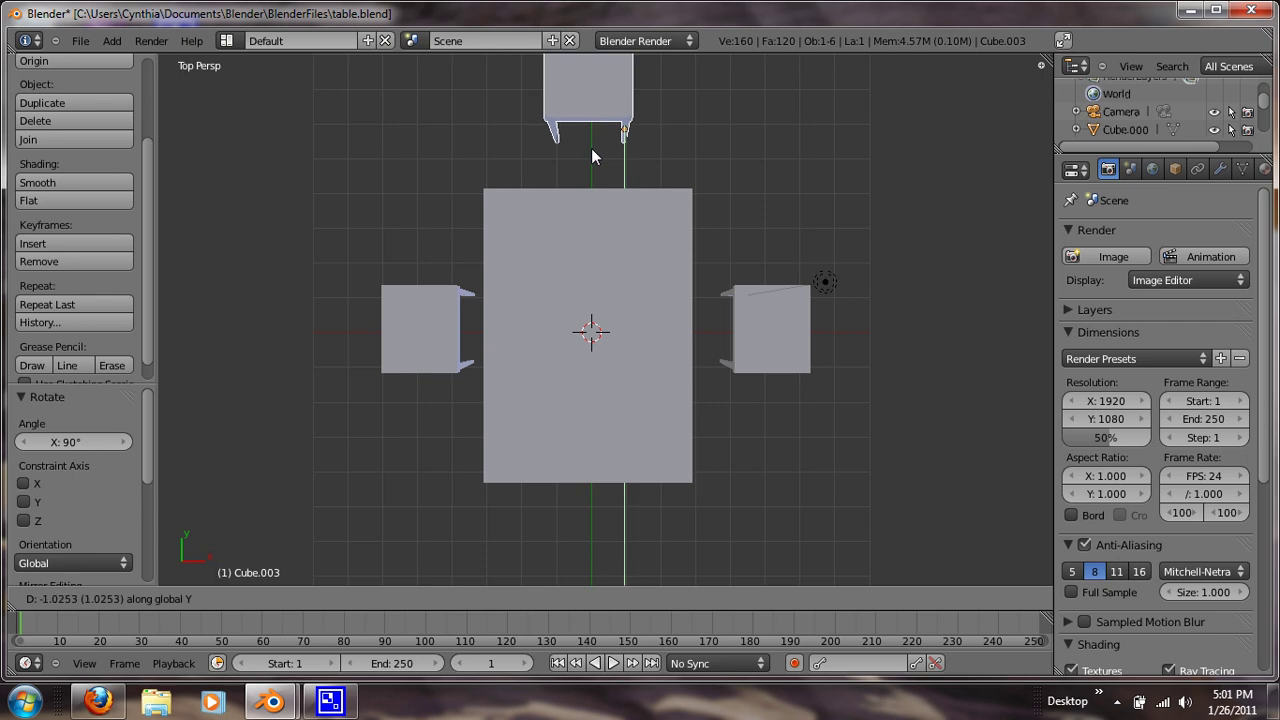
click(594, 174)
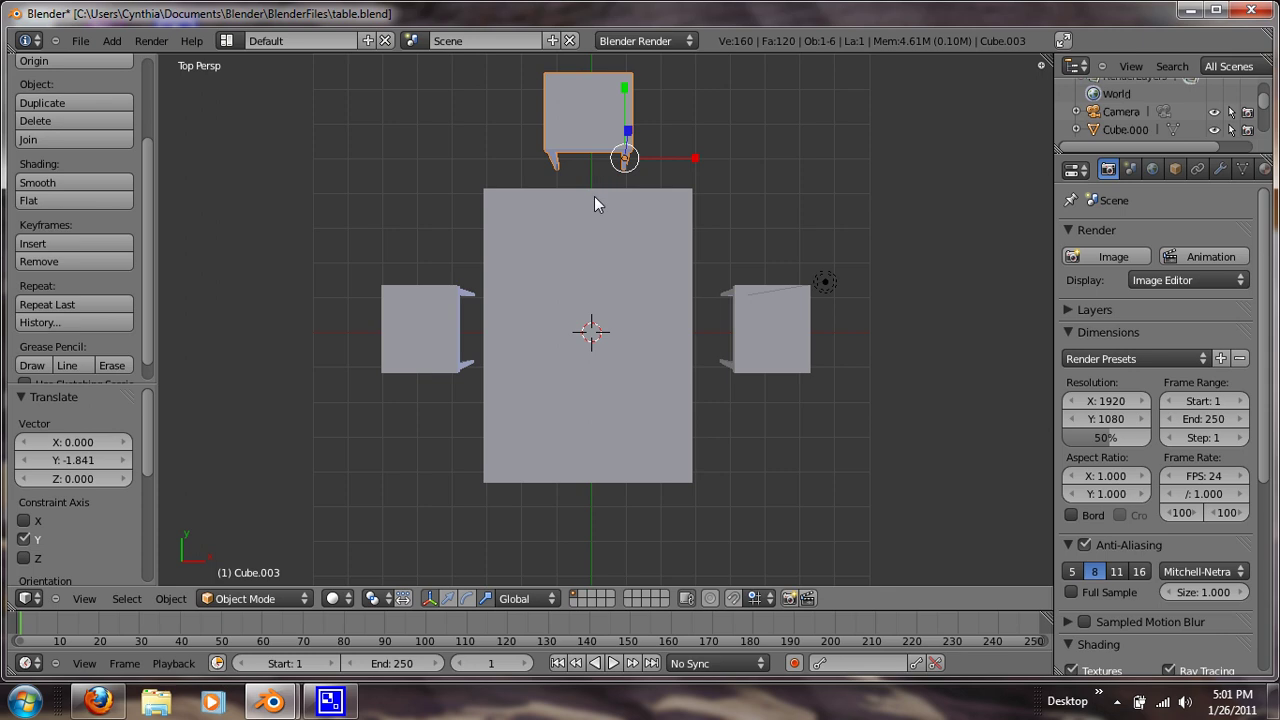
- Duplicate the end stool about -11.36 along Y to the opposite end of the table and inspect the arrangement in perspective
key(shift+d)
key(y)
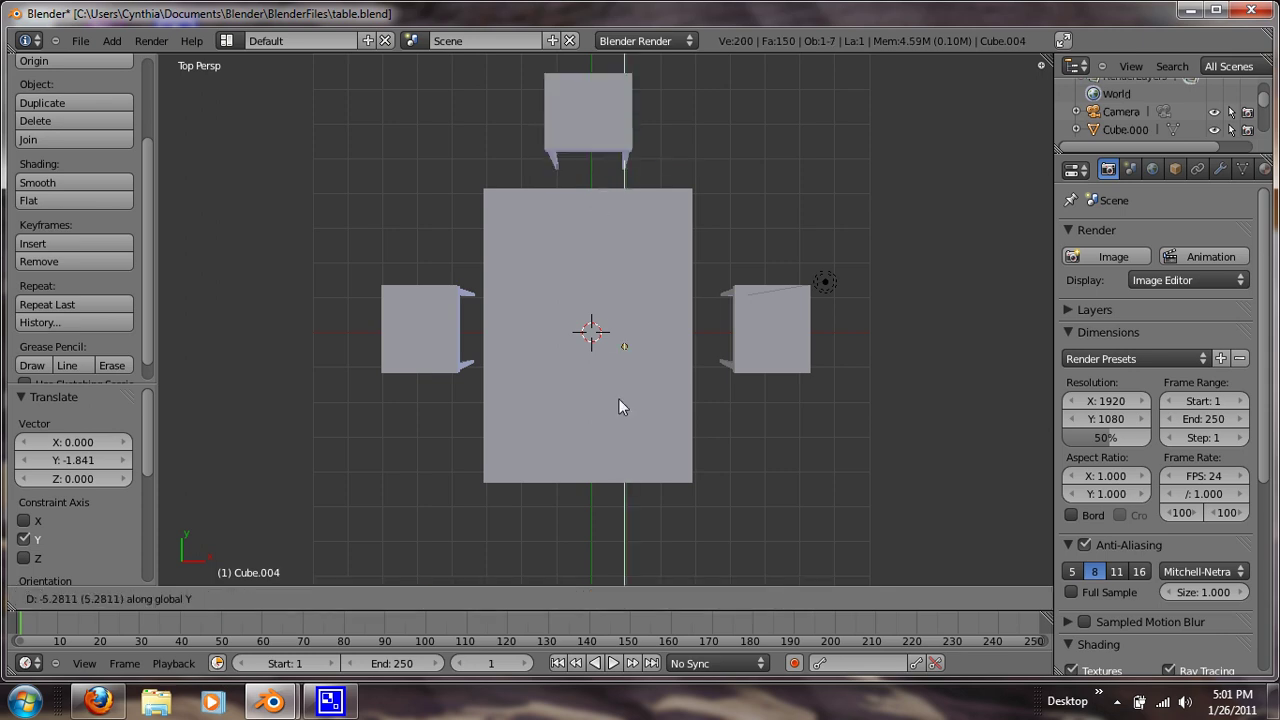
click(672, 69)
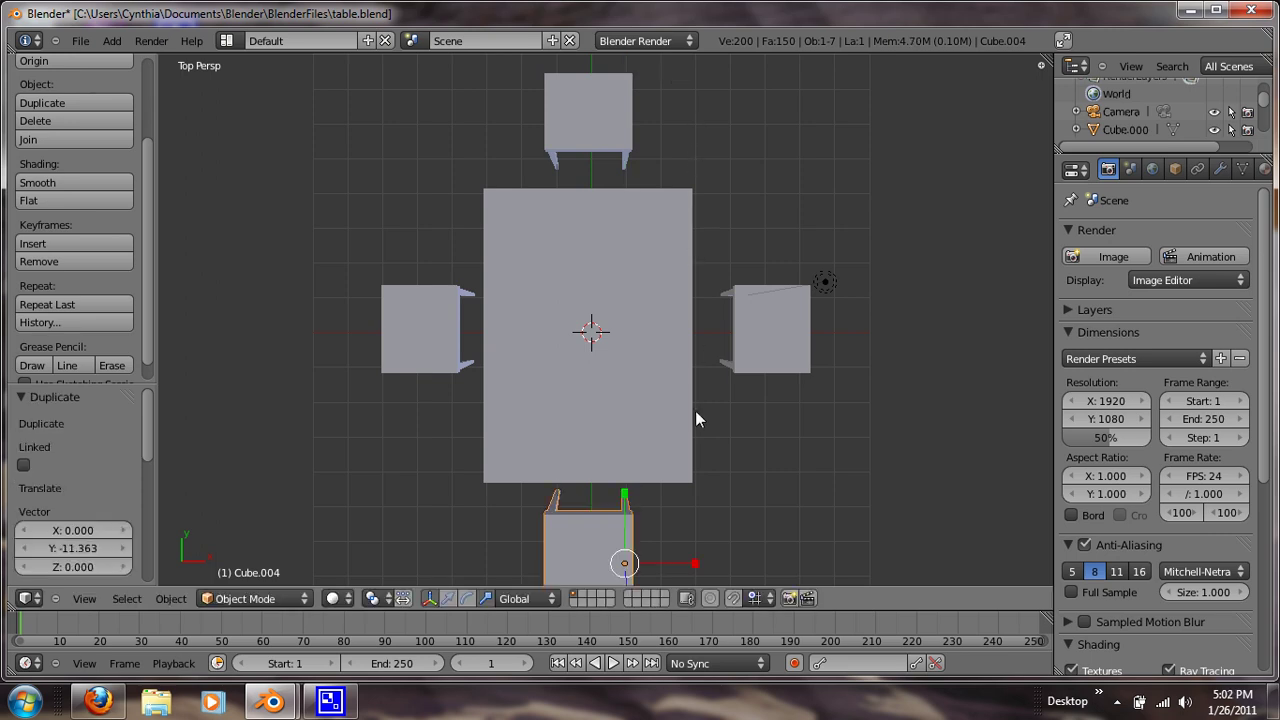
middle_drag(695, 411, 664, 381)
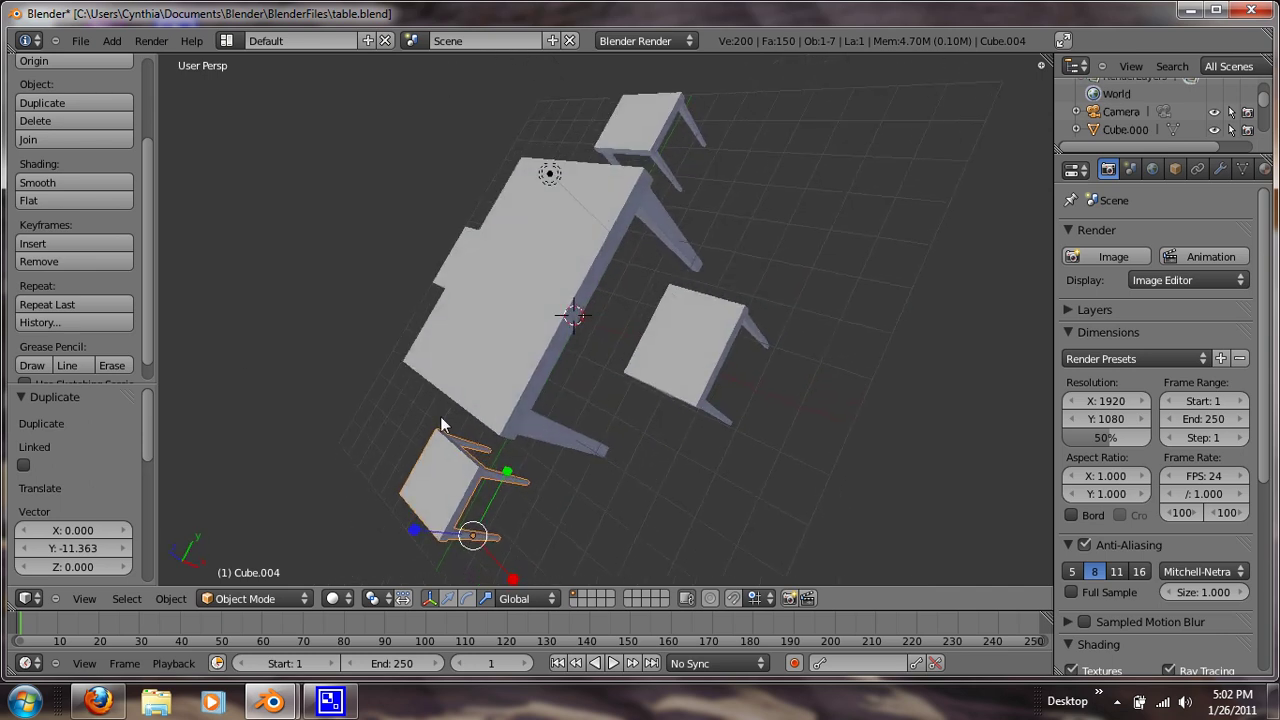
middle_drag(438, 382, 499, 348)
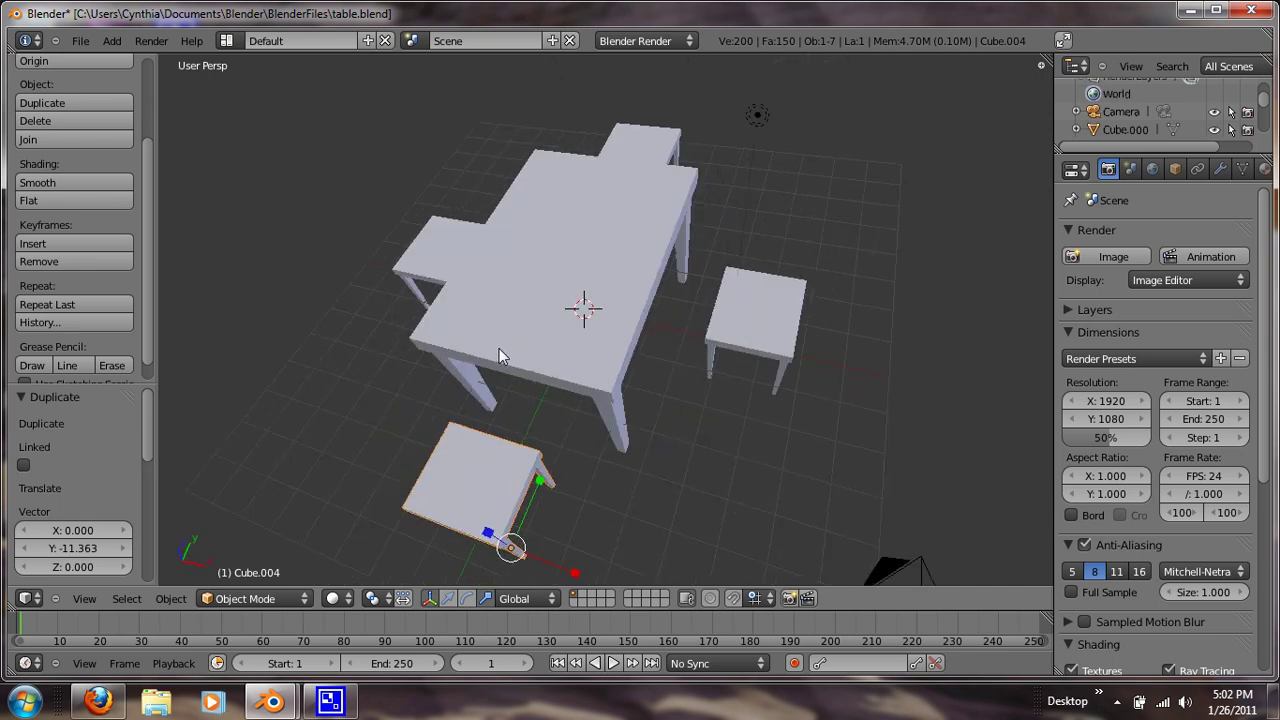
- Select the table and three of the stools, then hide them so only the stool at the table's near end remains
right_click(565, 303)
shift+right_click(576, 187)
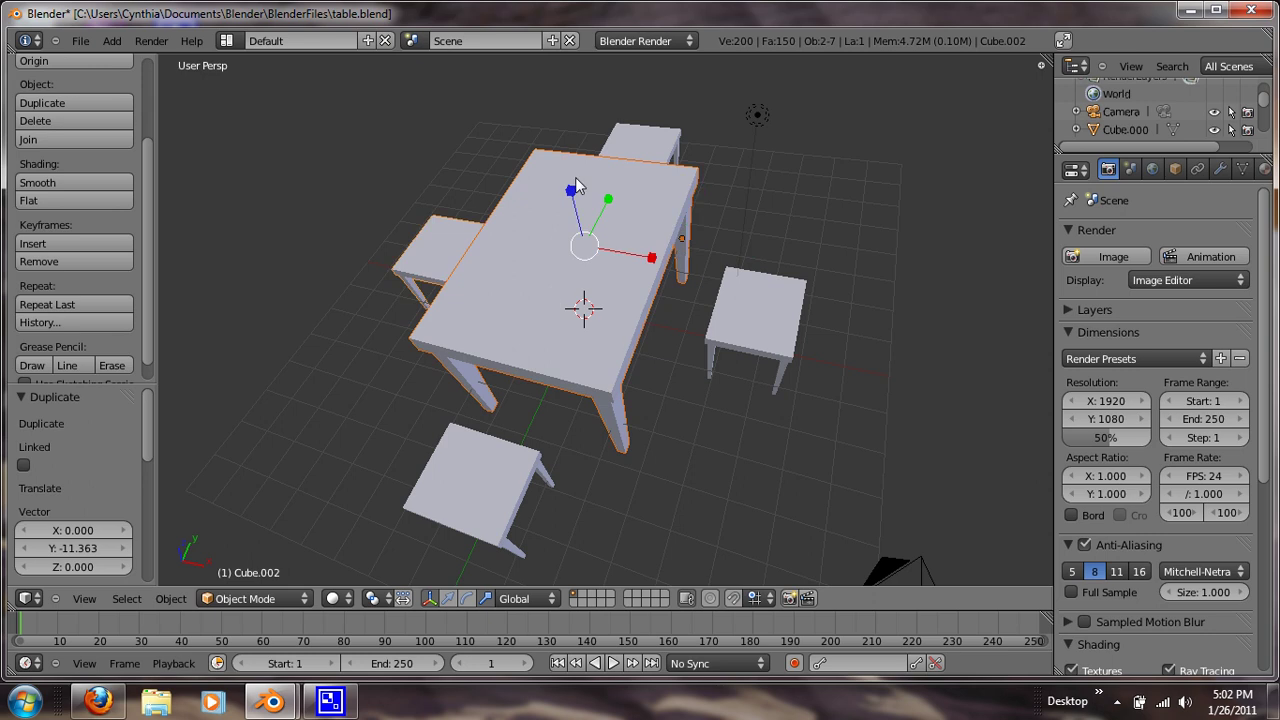
shift+right_click(622, 128)
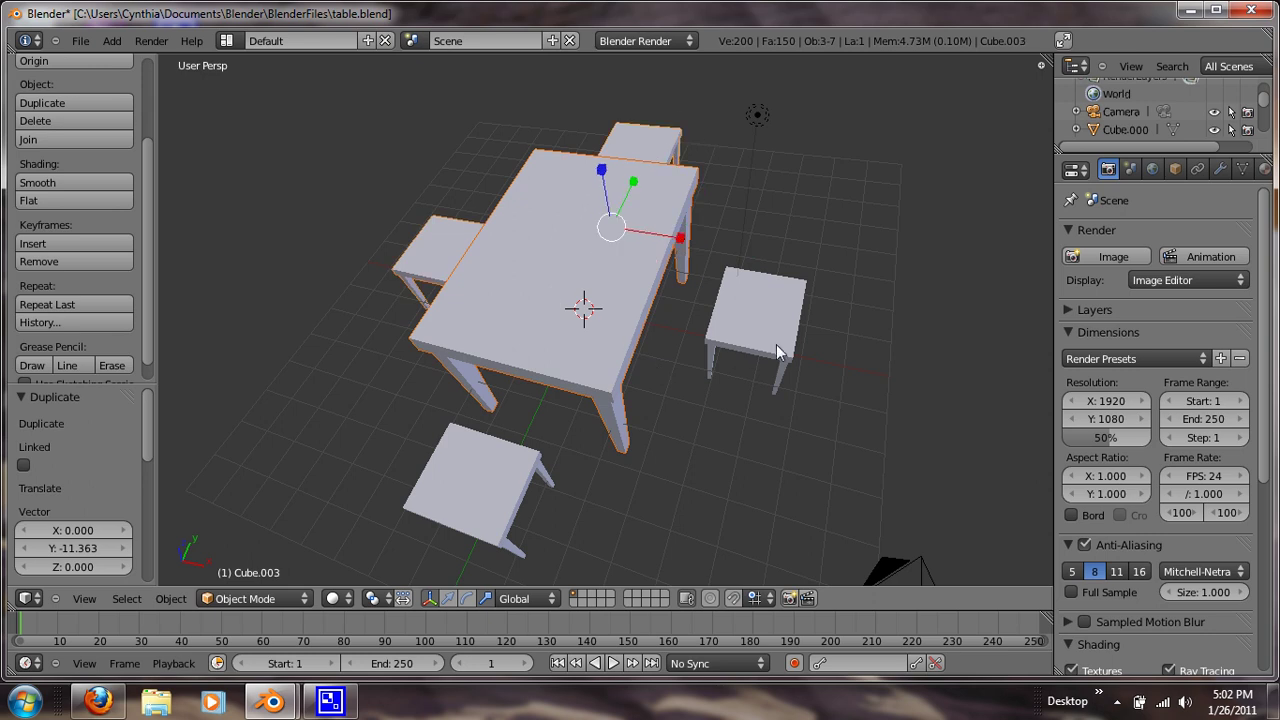
key(KP_3)
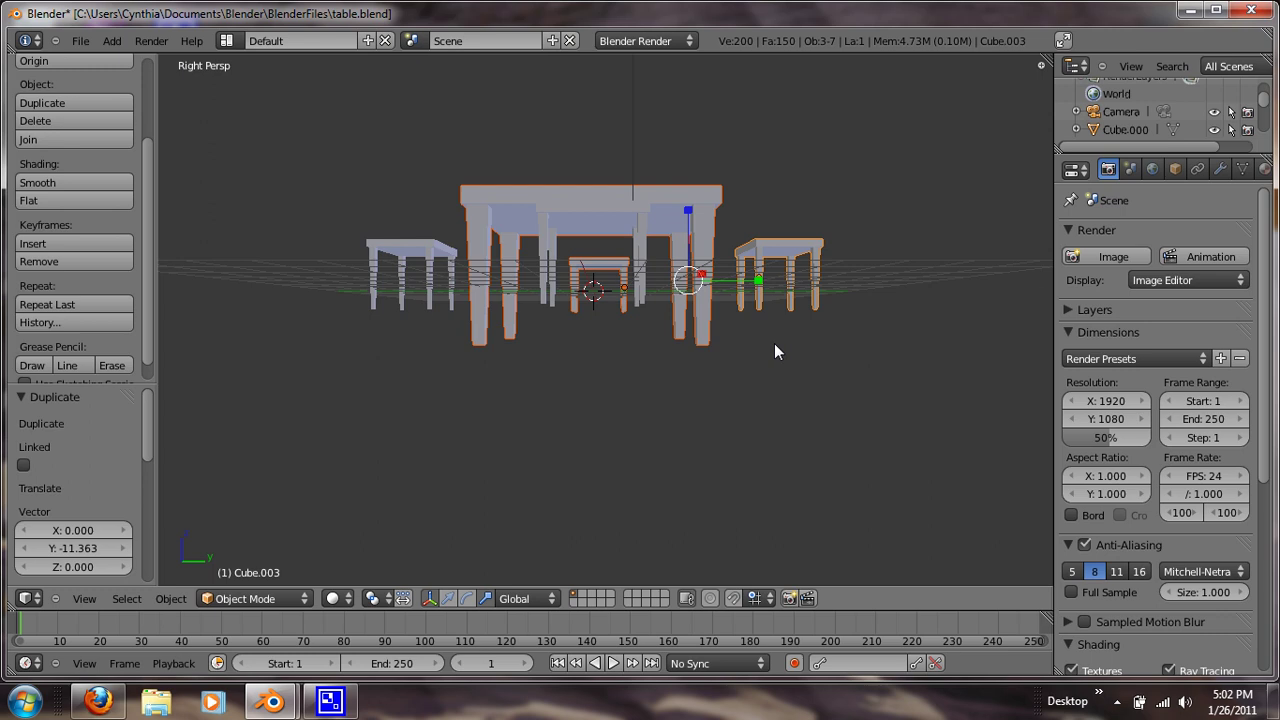
key(KP_1)
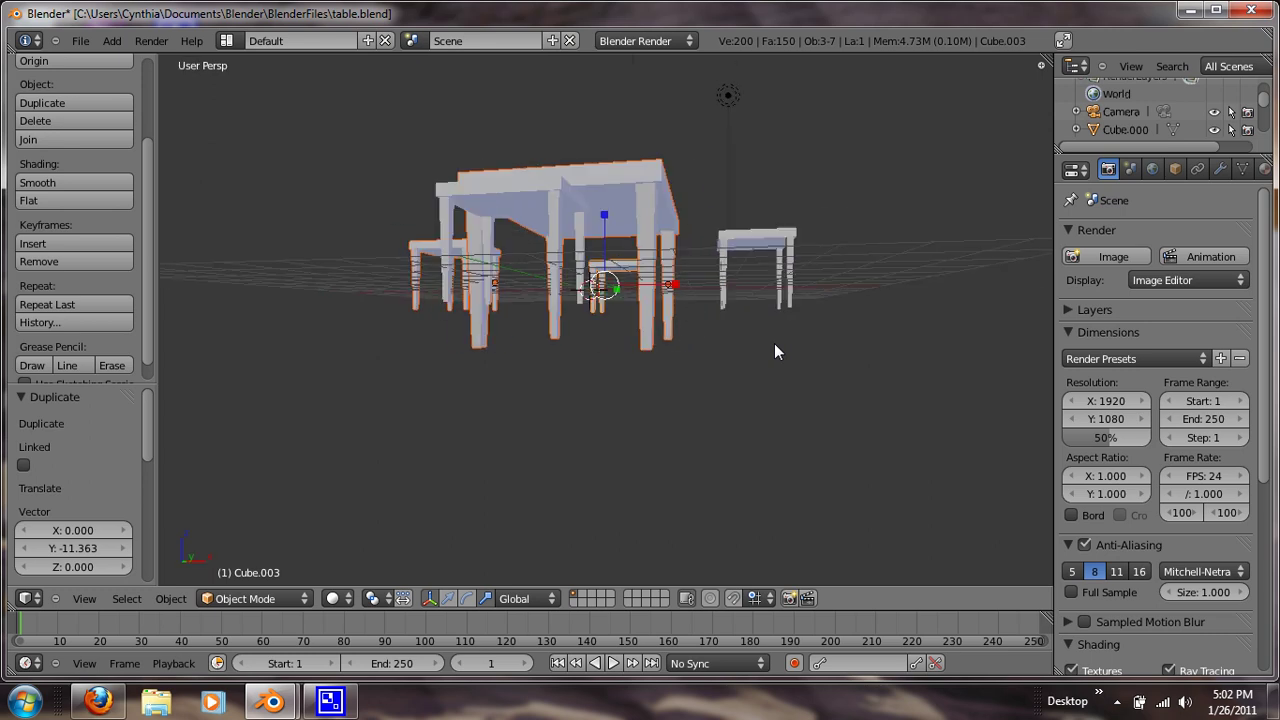
middle_drag(590, 213, 592, 497)
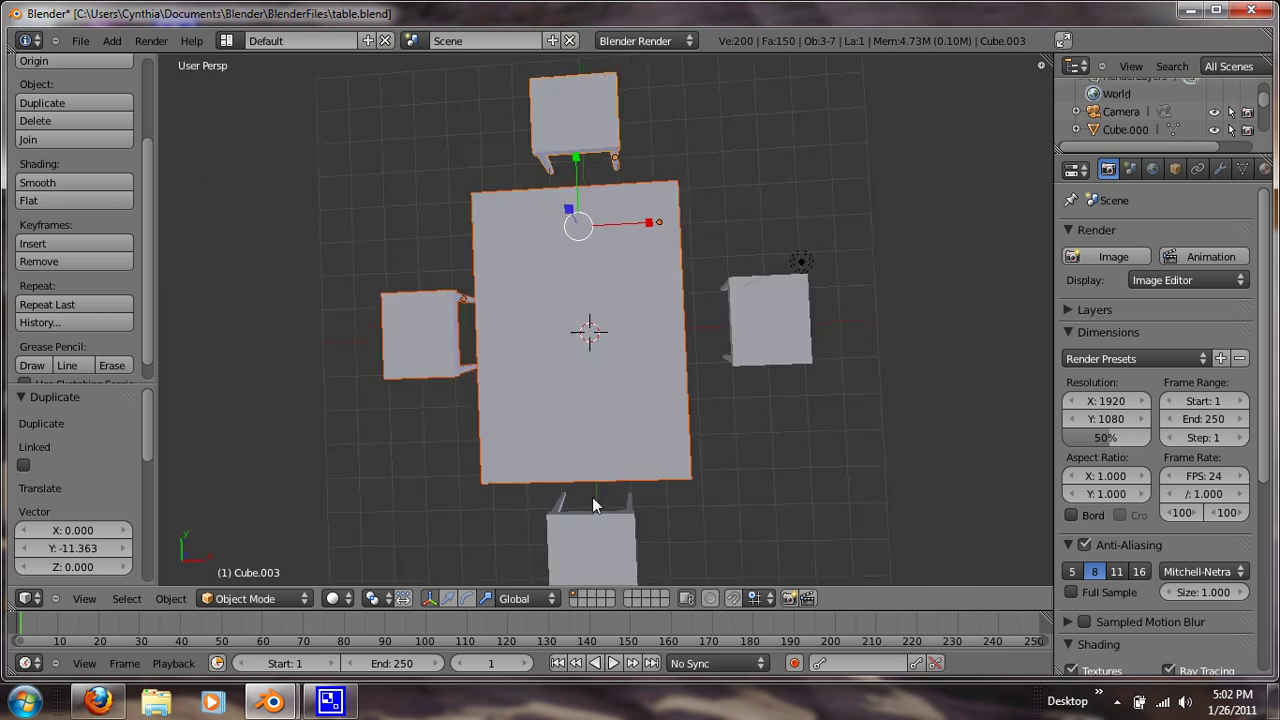
shift+right_click(742, 320)
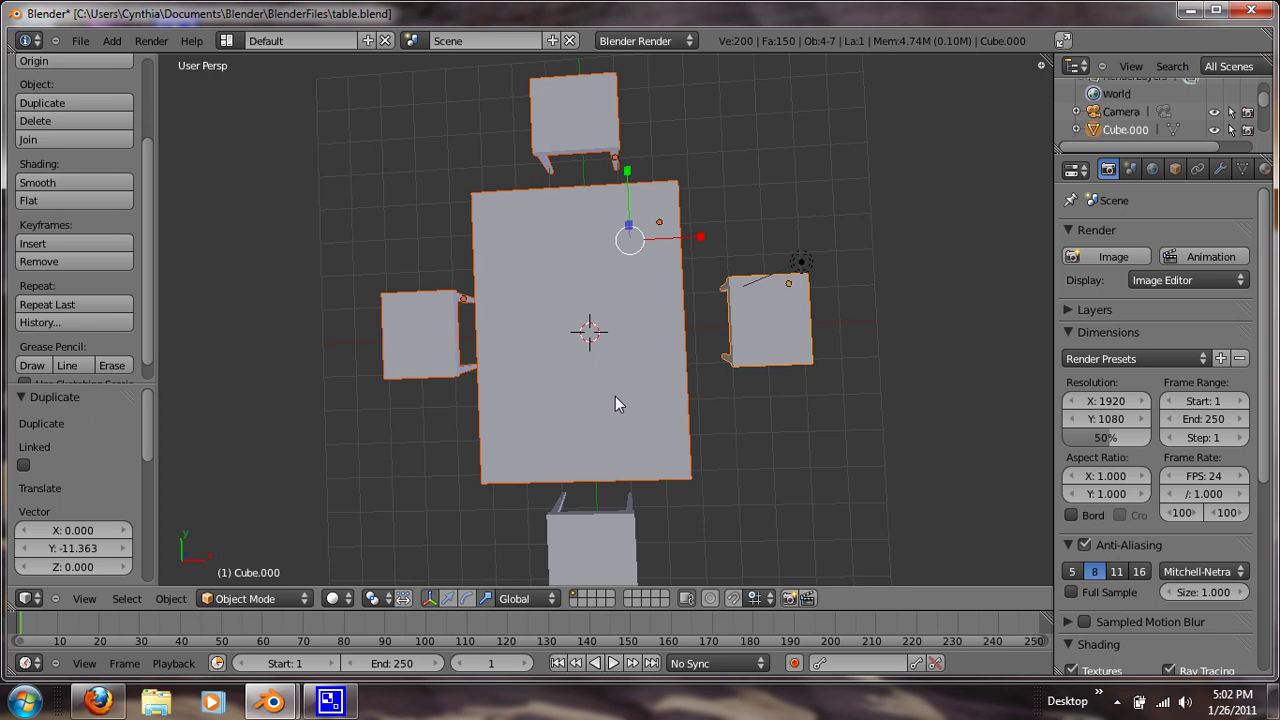
key(h)
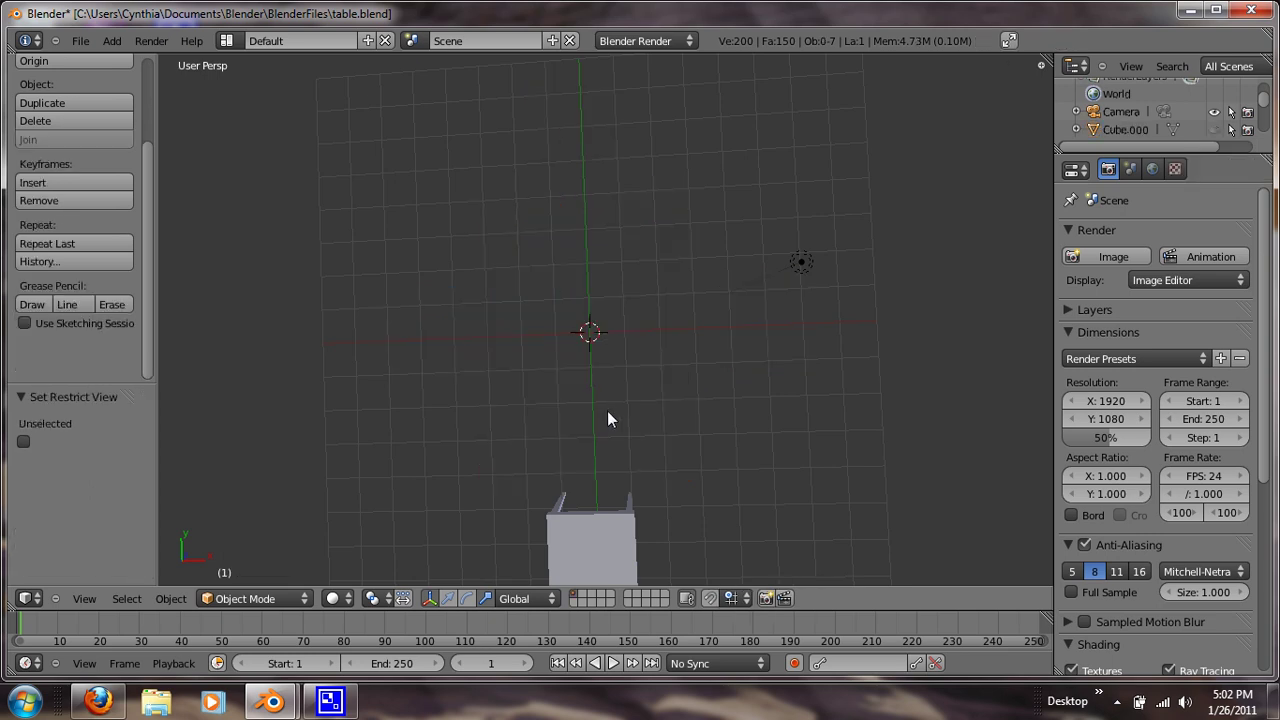
- Select the remaining stool and inspect it from the front, back and right, finishing in an orthographic right view
middle_drag(606, 420, 612, 214)
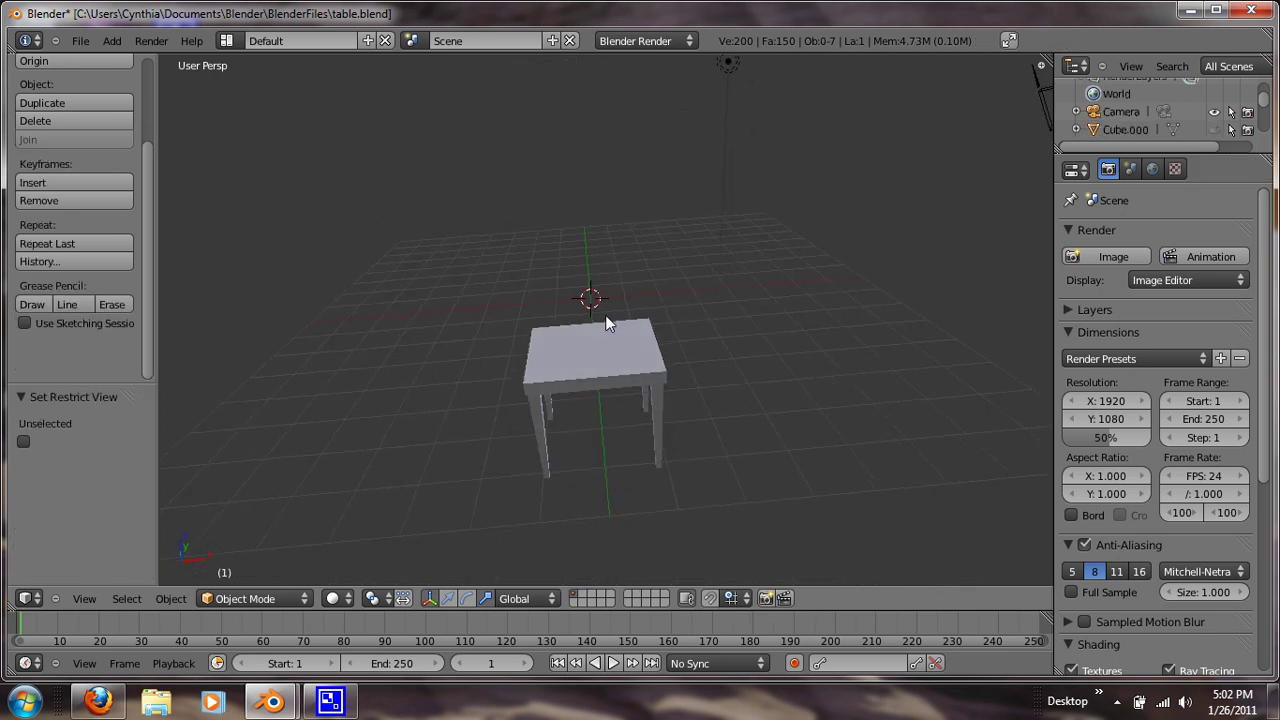
right_click(603, 347)
middle_drag(453, 346, 869, 282)
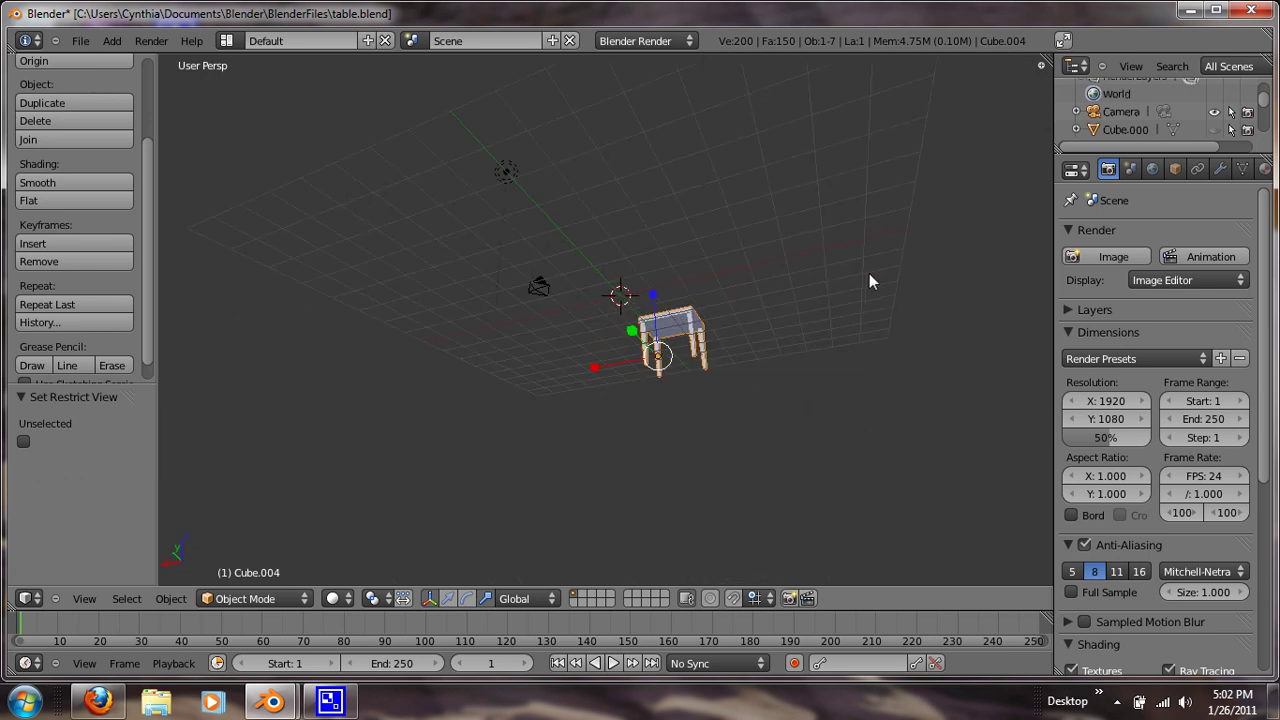
key(KP_1)
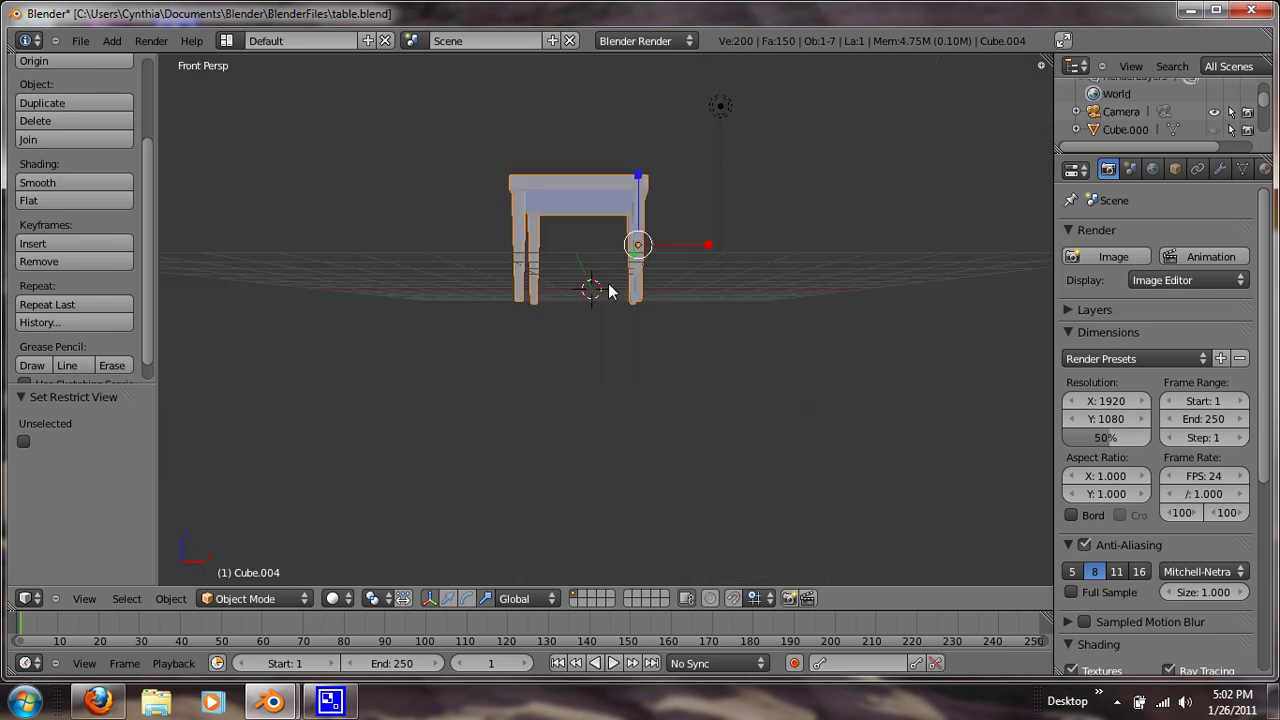
middle_drag(612, 292, 622, 403)
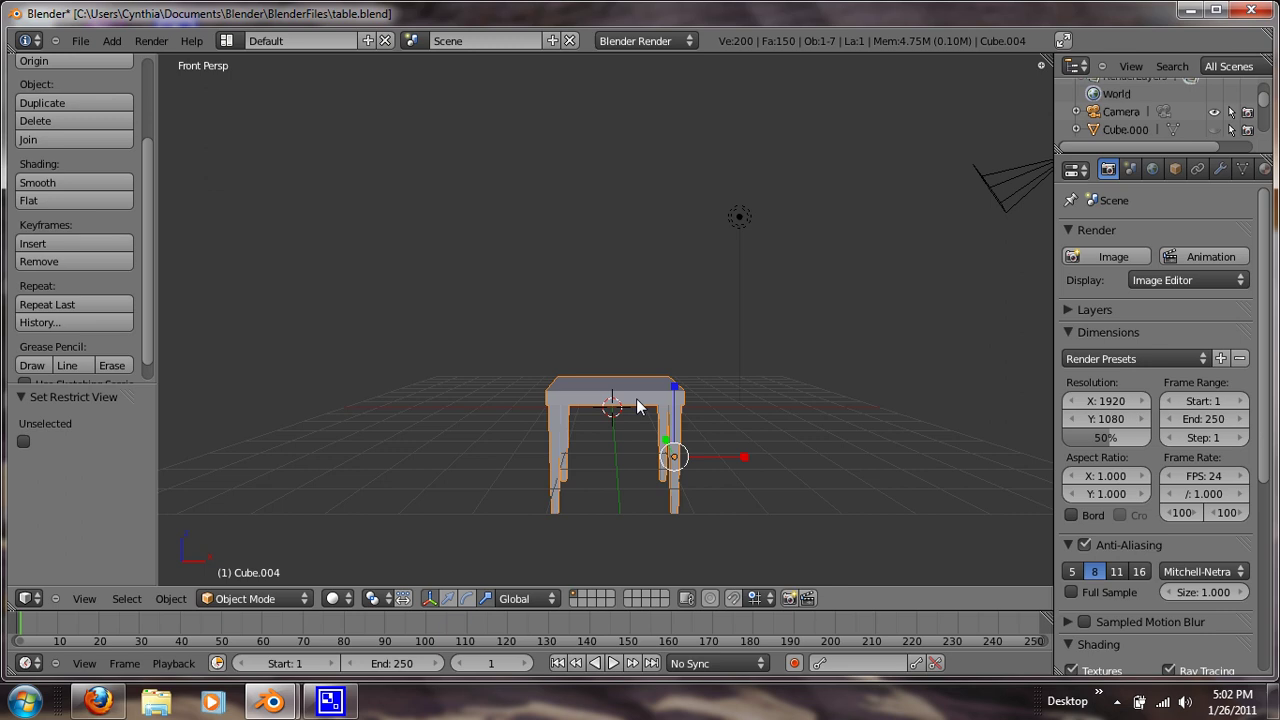
key(ctrl+KP_1)
scroll(636, 398, down, 4)
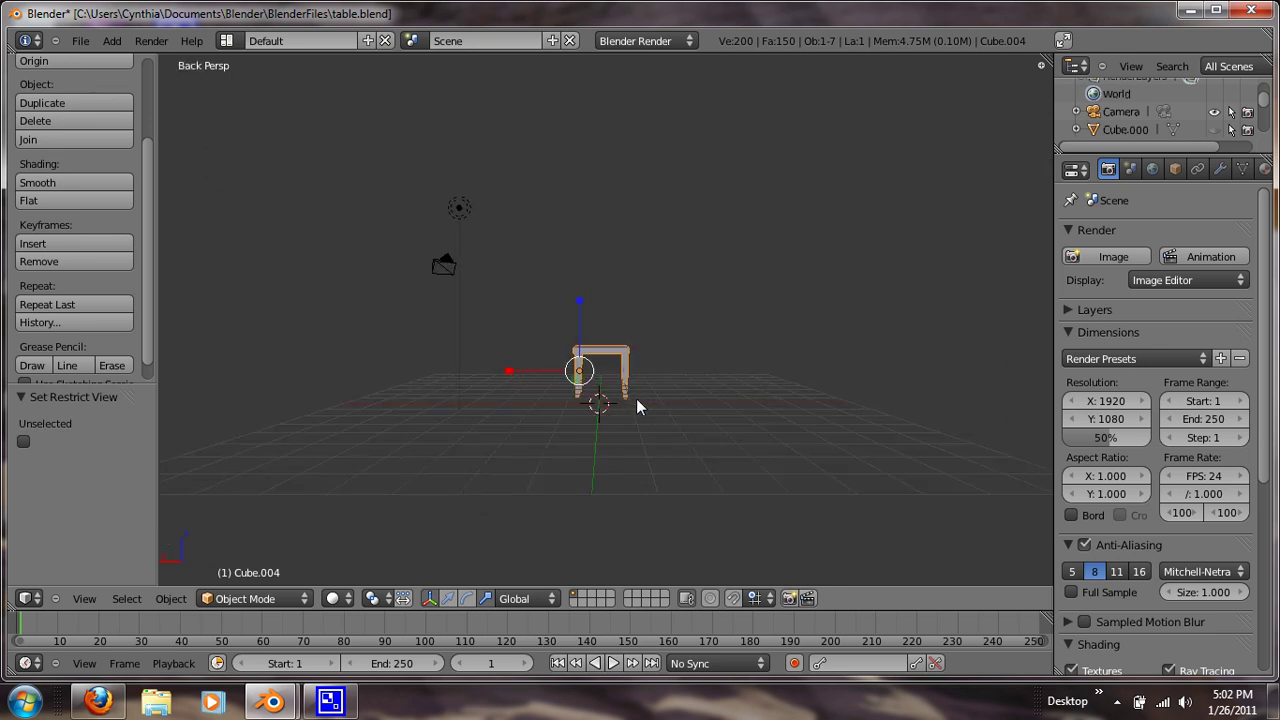
scroll(636, 398, up, 3)
middle_drag(636, 398, 543, 460)
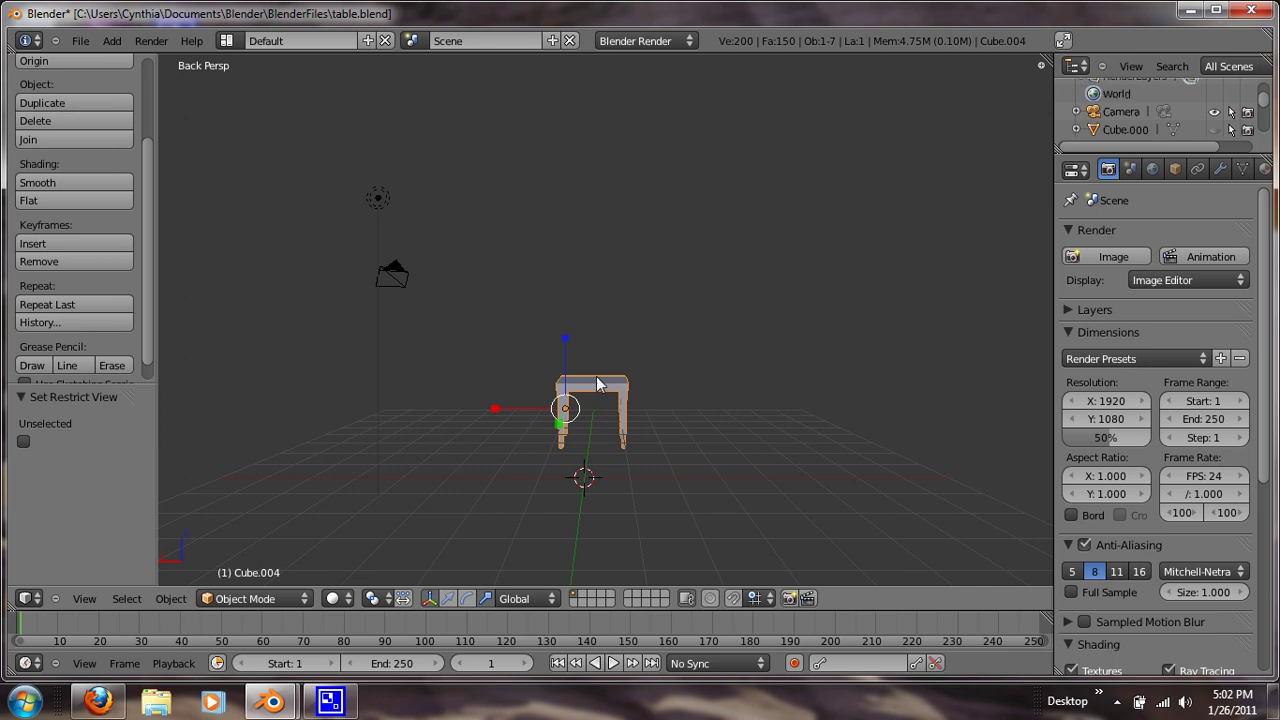
key(KP_3)
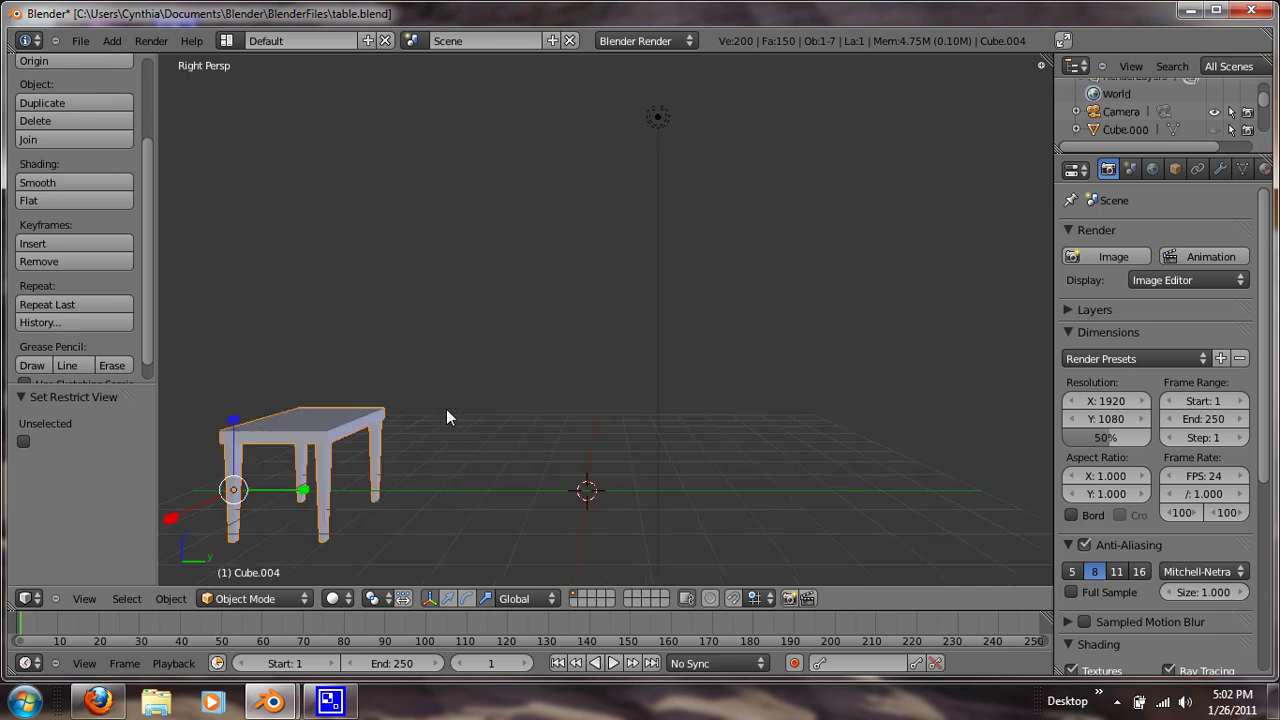
shift+middle_drag(446, 409, 578, 419)
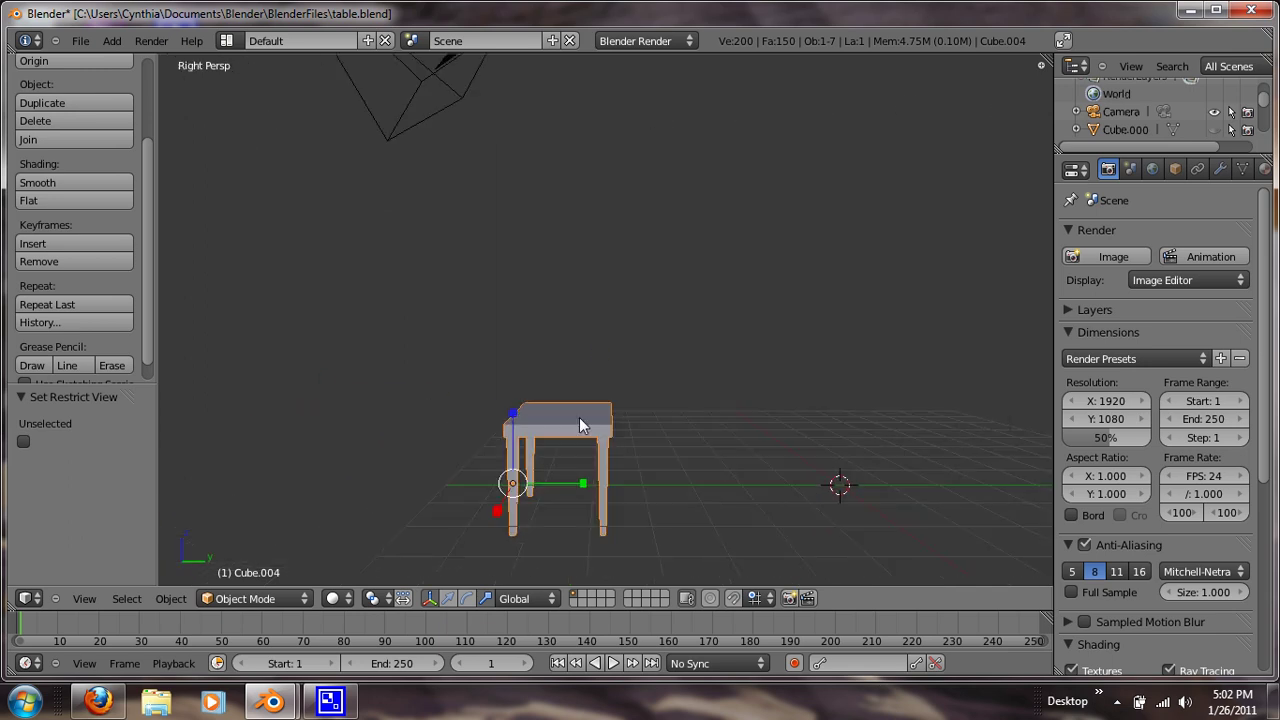
key(KP_5)
scroll(580, 423, up, 2)
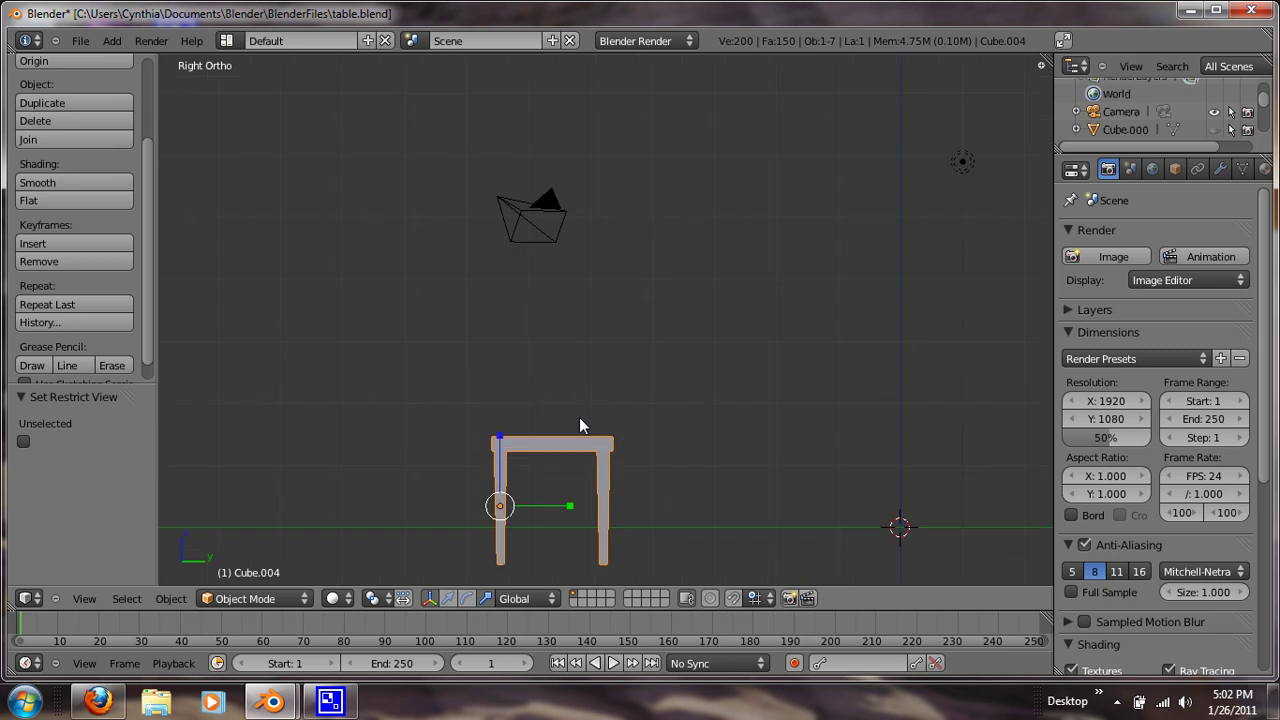
scroll(580, 423, down, 1)
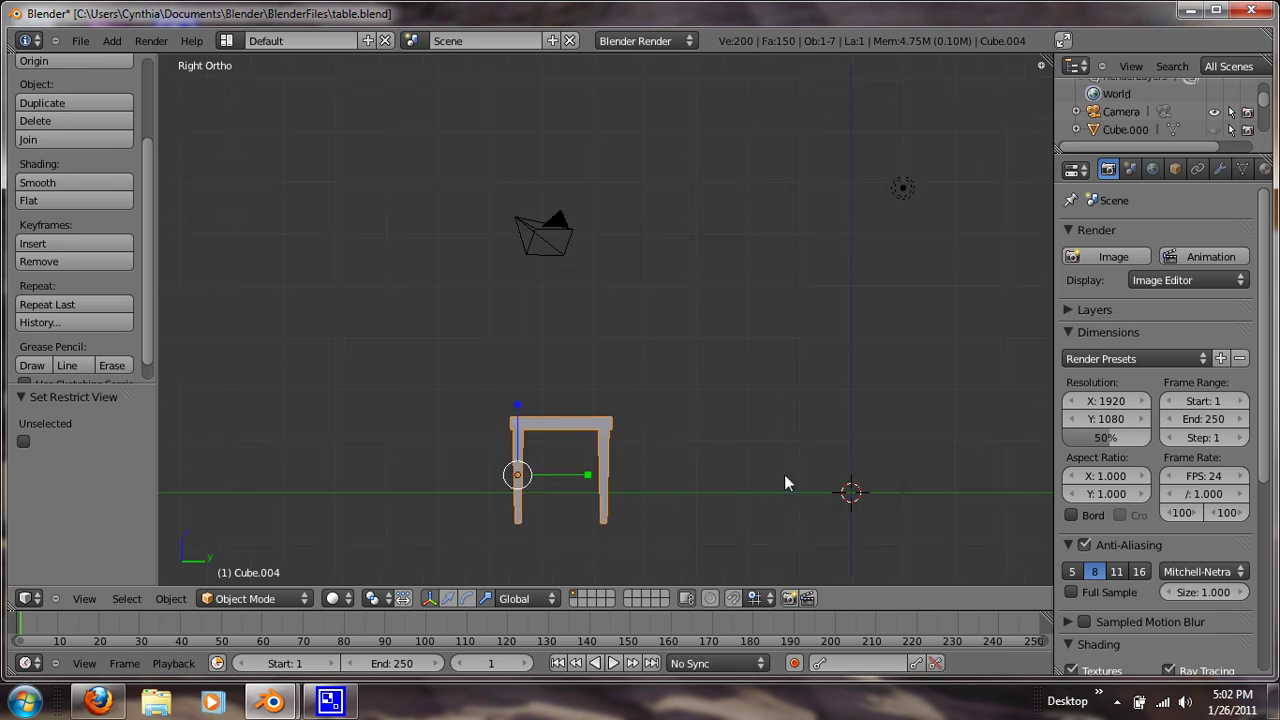
- Add a plane at the scene origin and rotate it 90° in the right view so it stands upright
key(space)
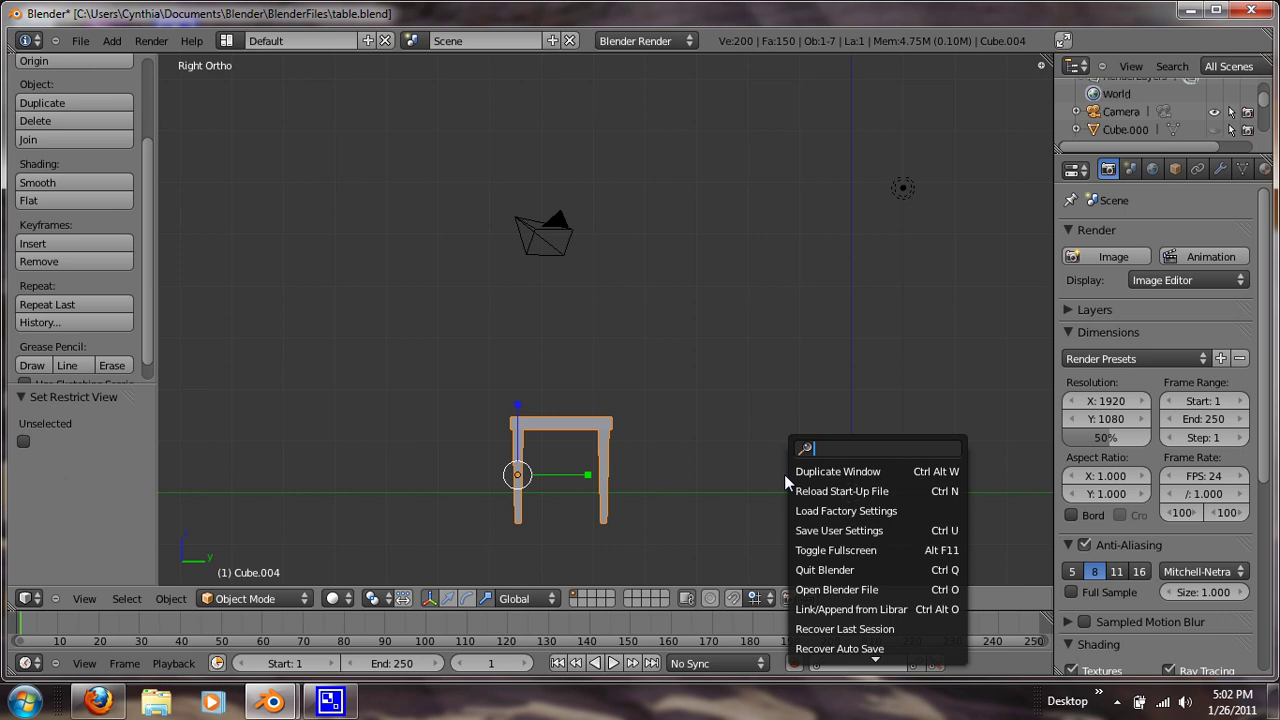
text(plane)
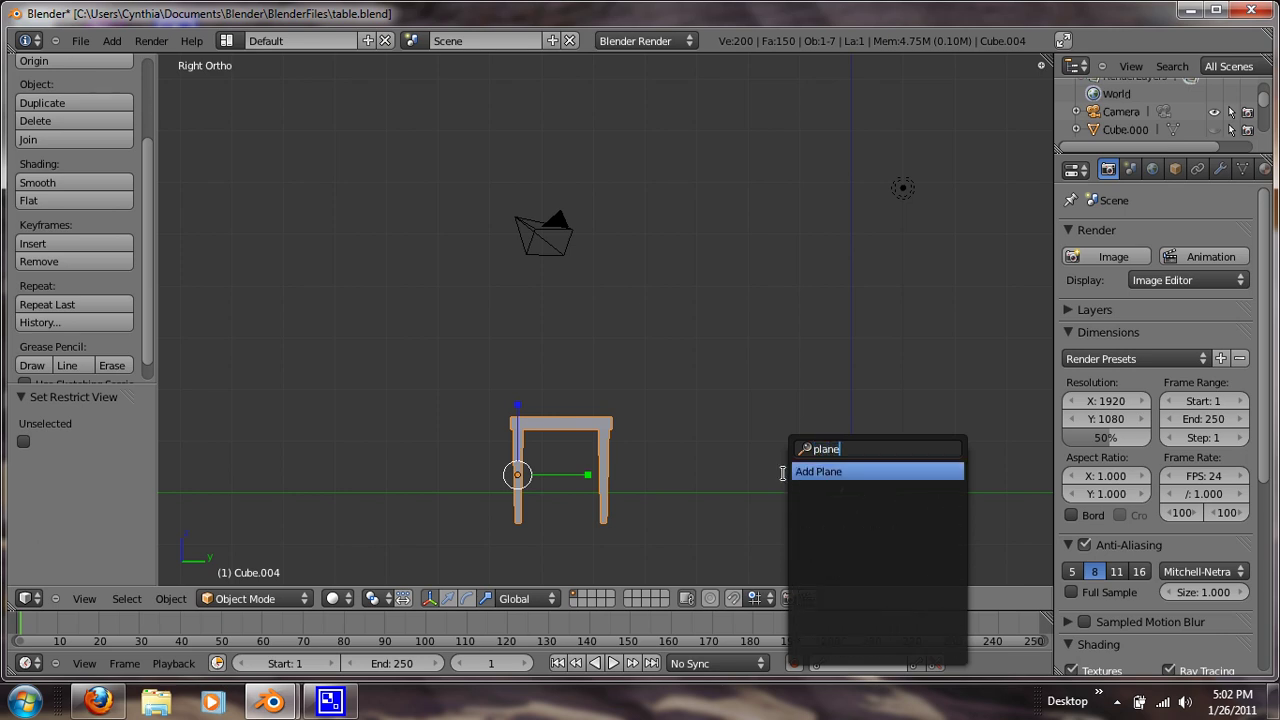
key(Return)
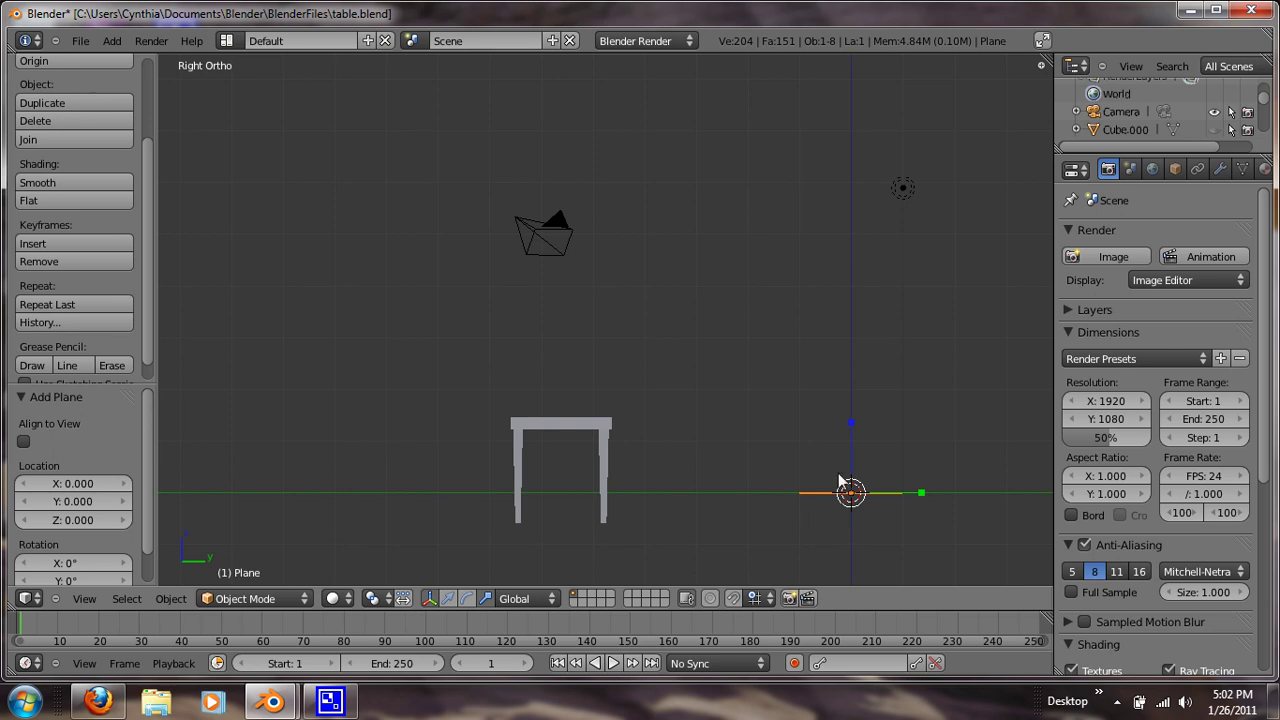
text(r90)
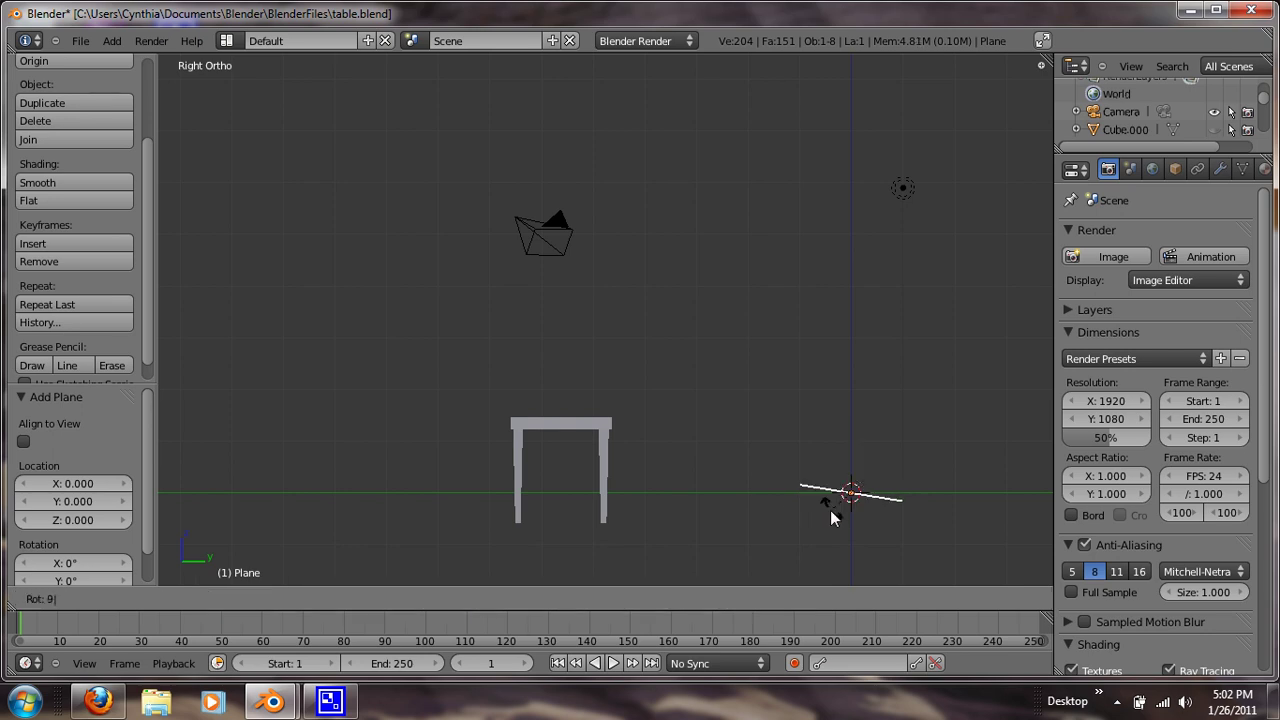
key(Return)
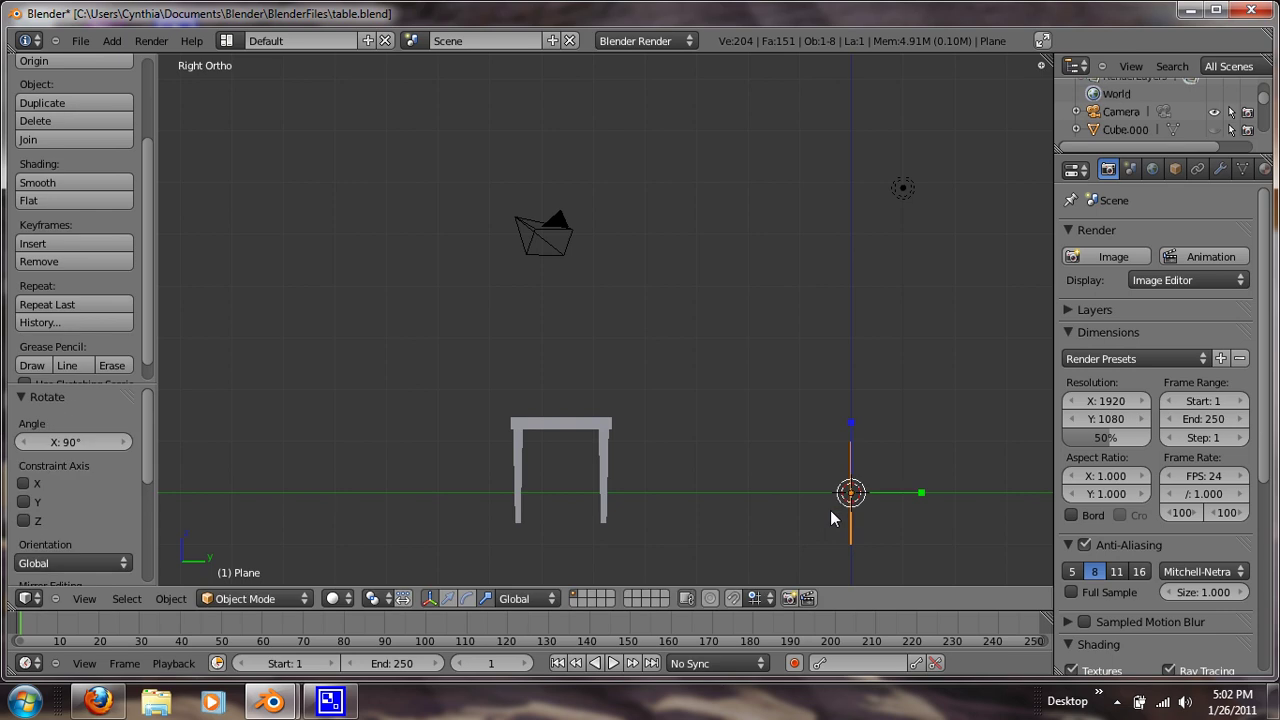
- Move the upright plane about -6.53 along Y and 2.29 along Z, onto the stool's outer edge as a backrest
key(g)
key(y)
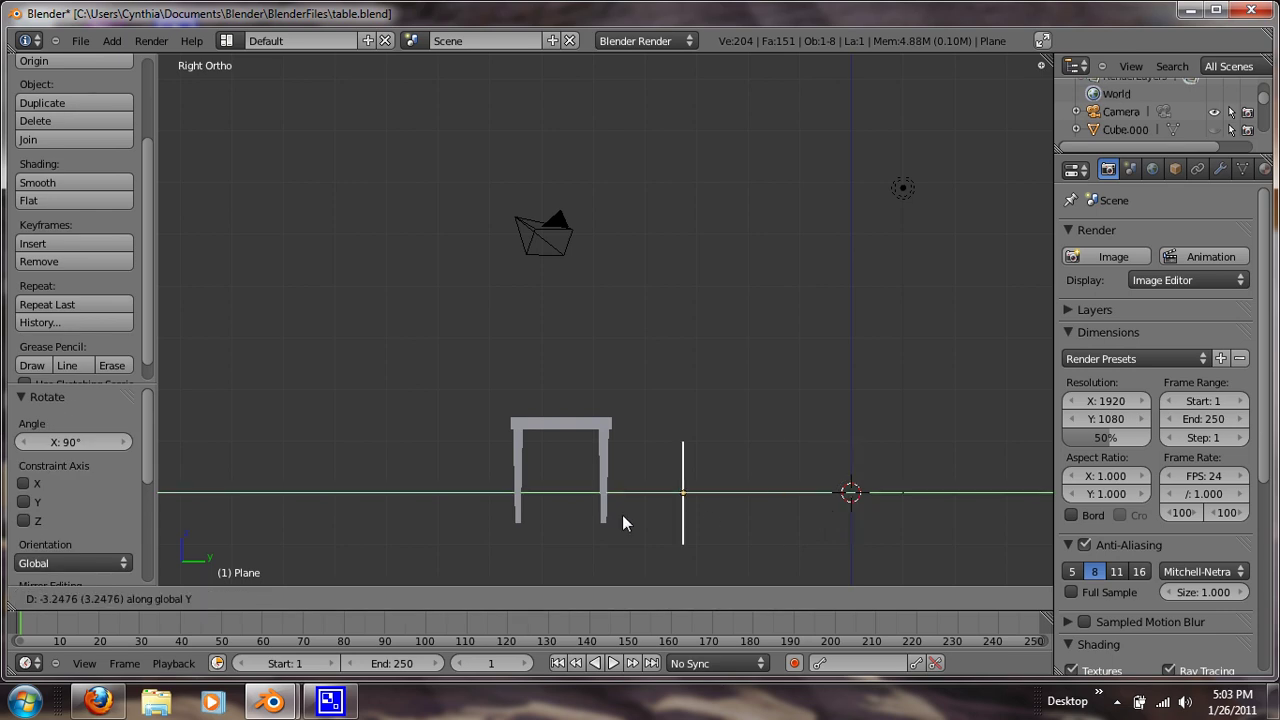
click(494, 507)
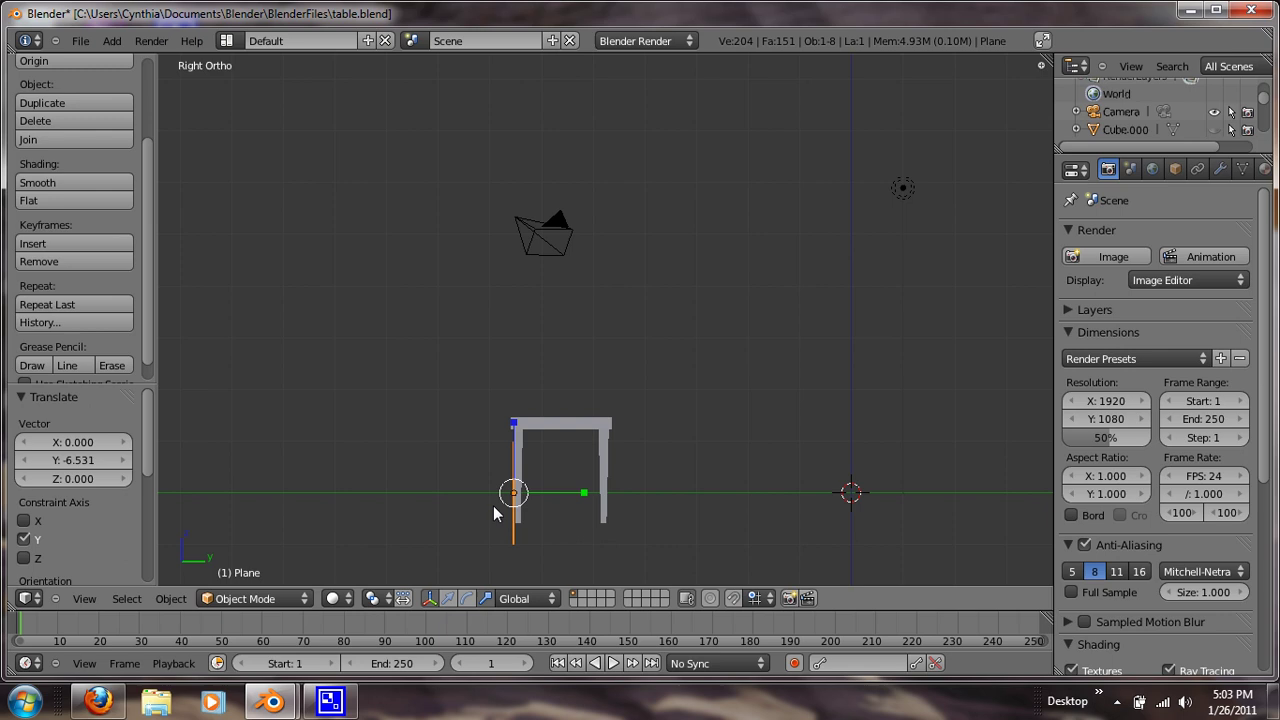
key(g)
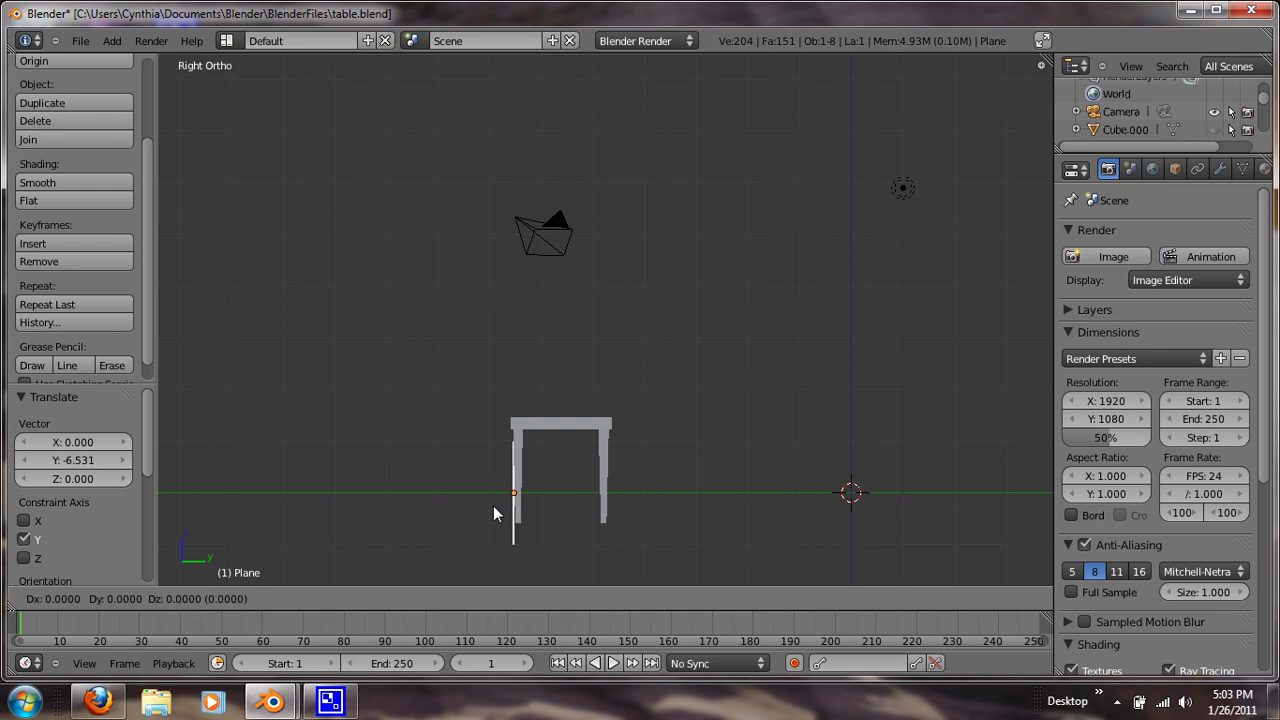
key(z)
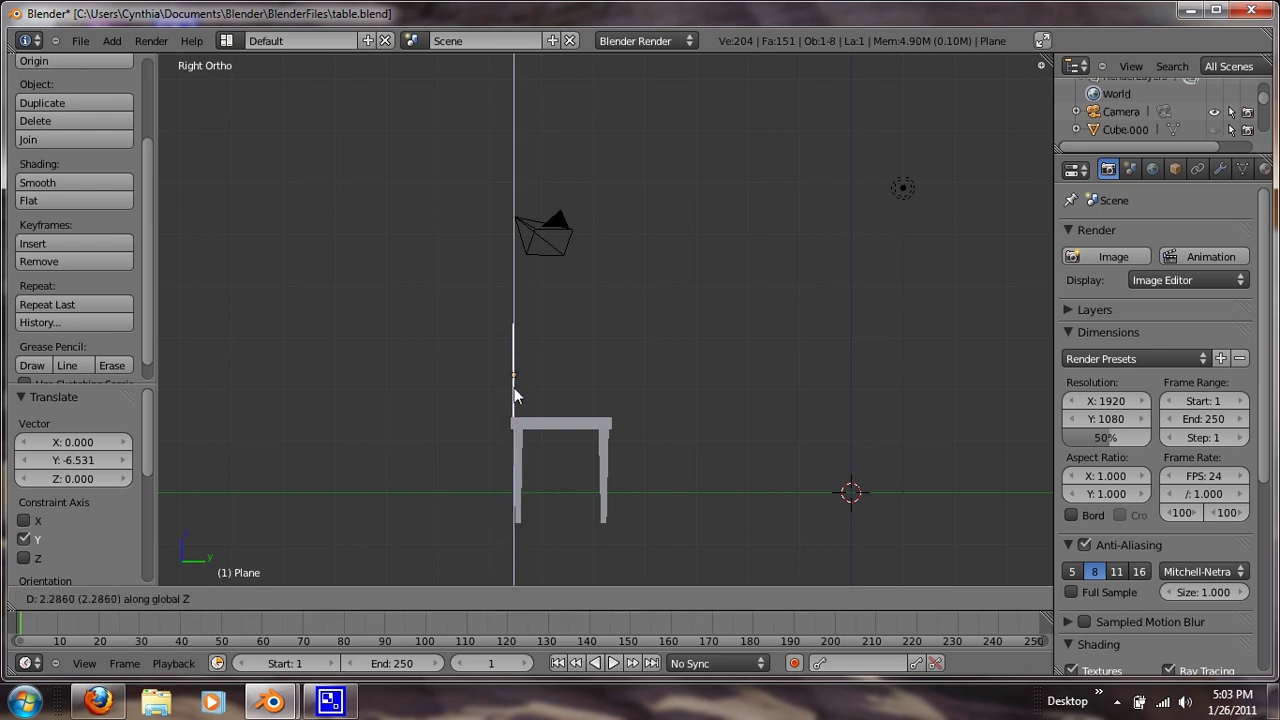
click(515, 395)
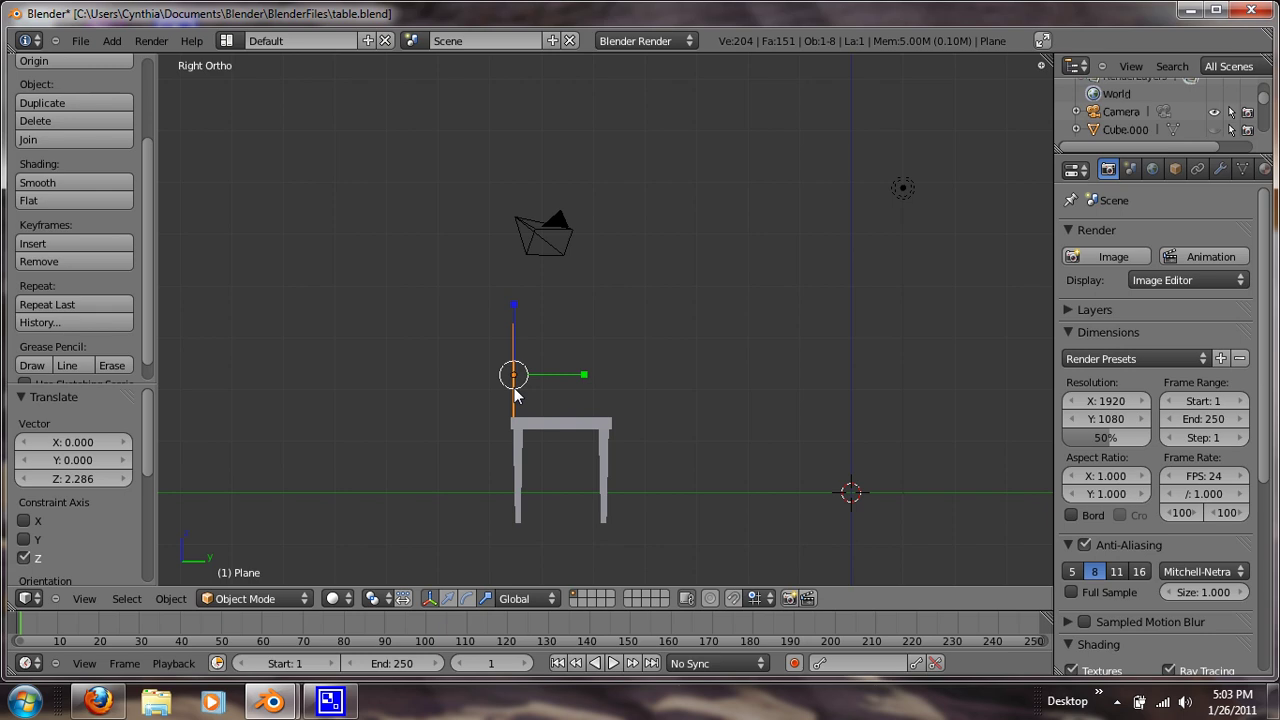
- Check the backrest plane's alignment with the seat and nudge it about -0.02 along X
key(KP_1)
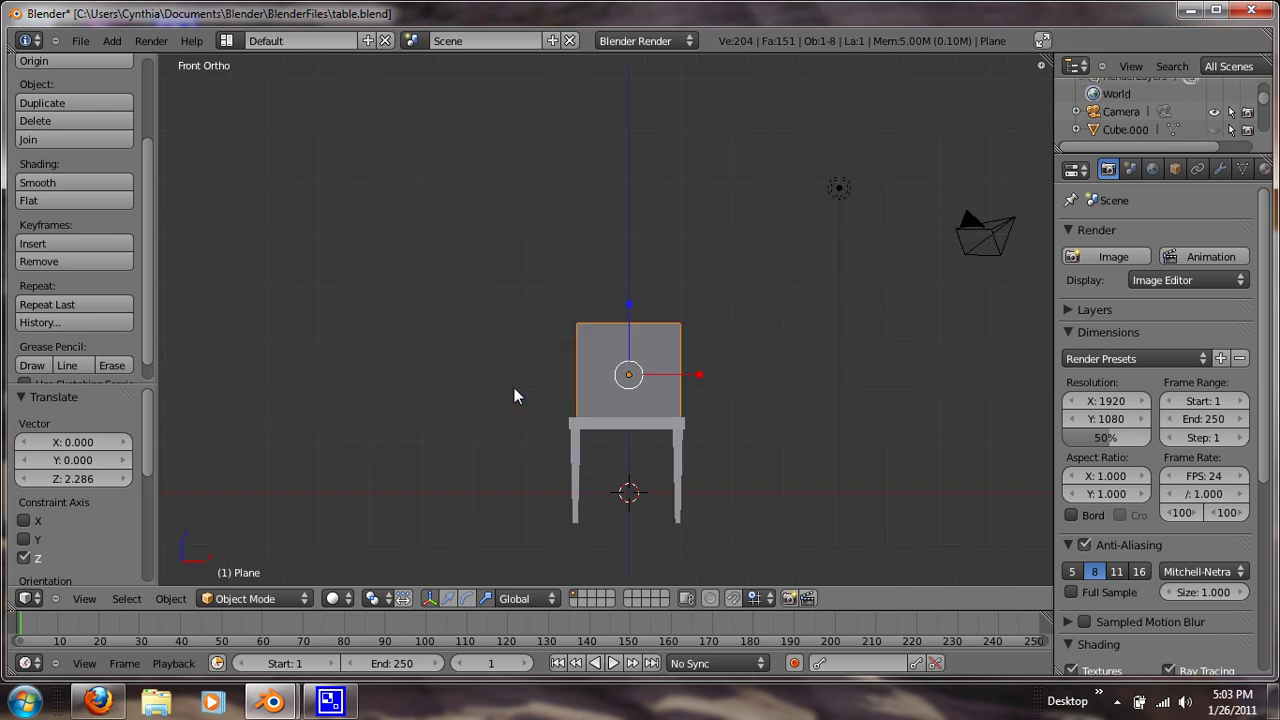
middle_drag(515, 395, 800, 374)
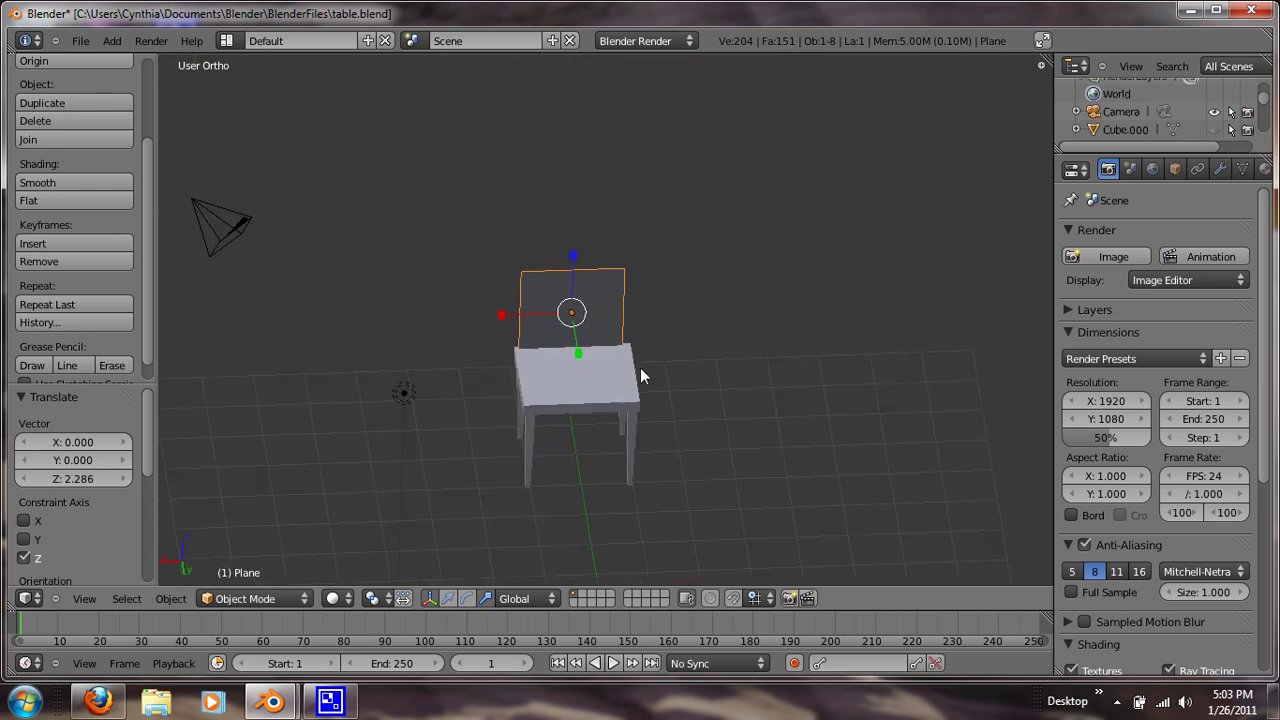
key(g)
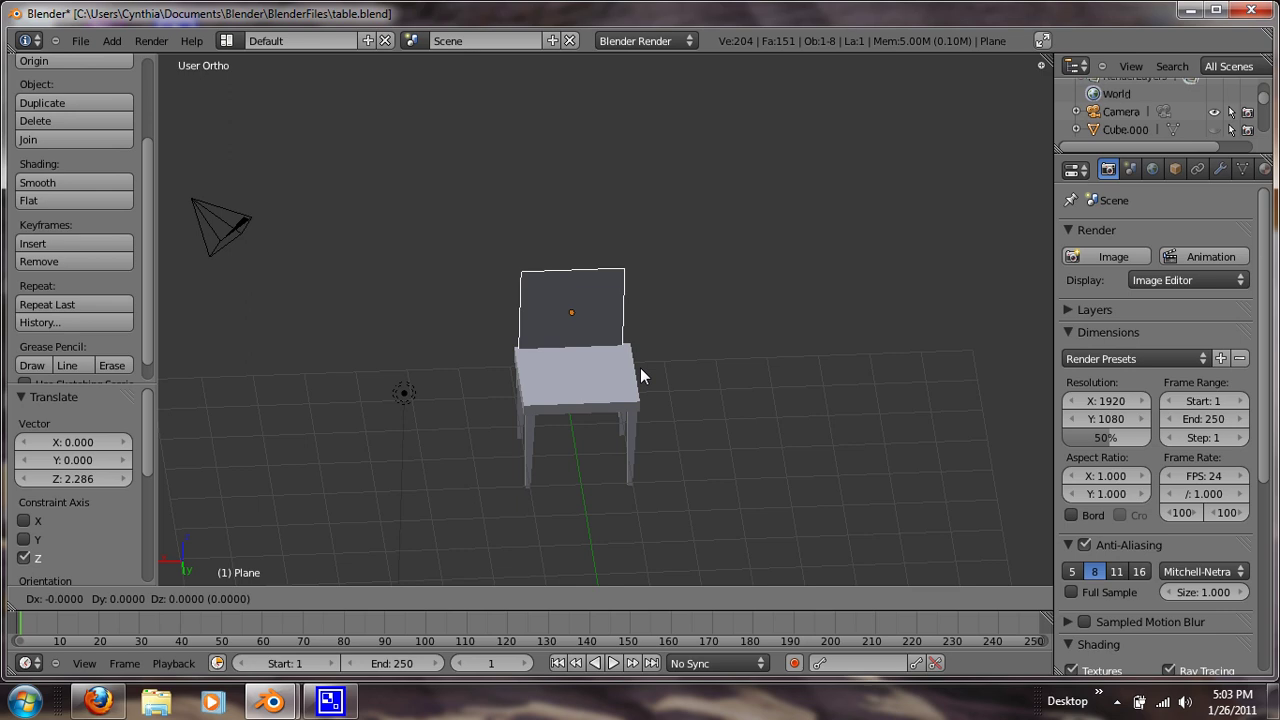
key(x)
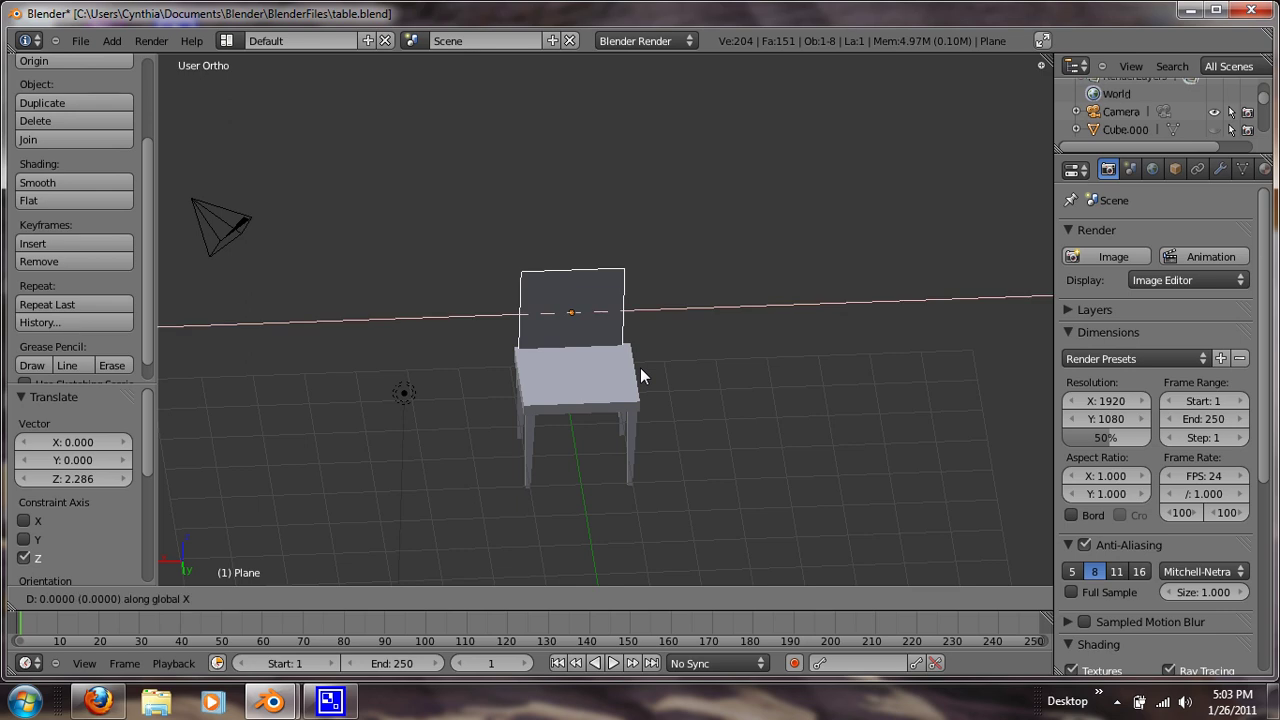
click(641, 368)
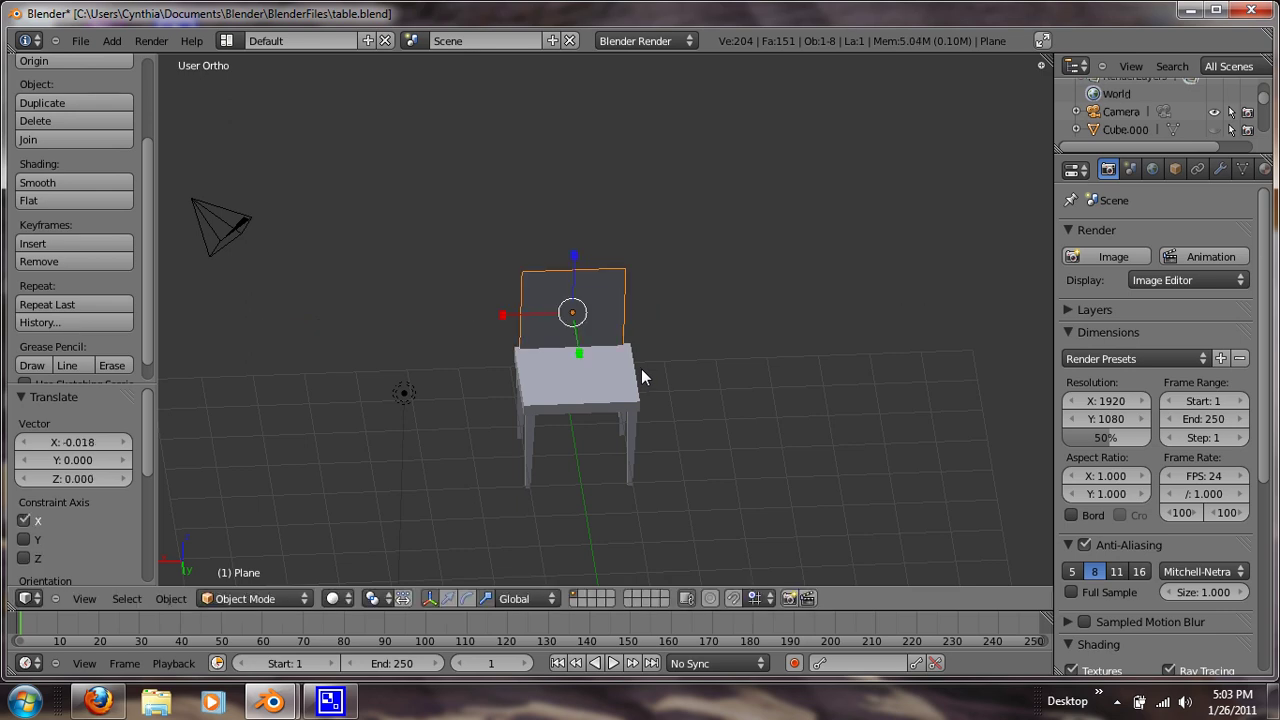
- Scale the backrest plane by about 1.106 and move it about -0.014 in X, -0.035 in Y and 0.05 in Z to fit the seat
mouse_move(601, 438)
middle_down()
mouse_move(563, 423)
mouse_move(577, 431)
middle_up()
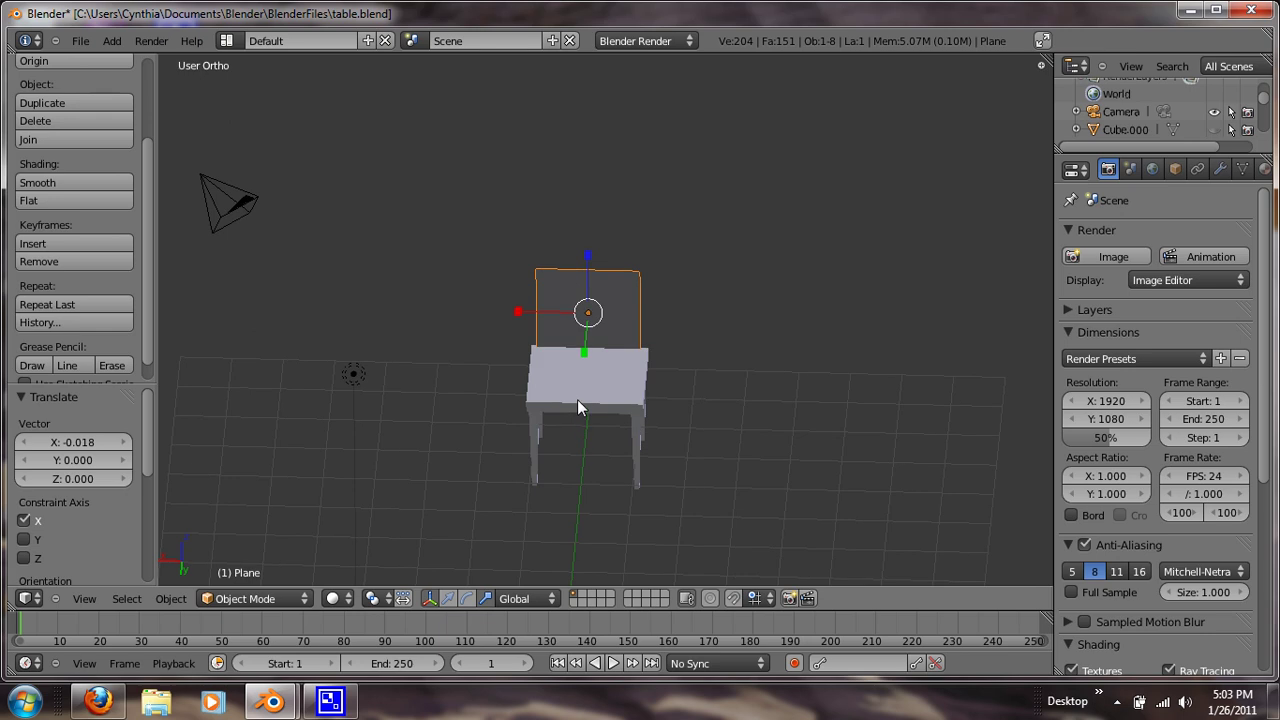
scroll(576, 370, up, 2)
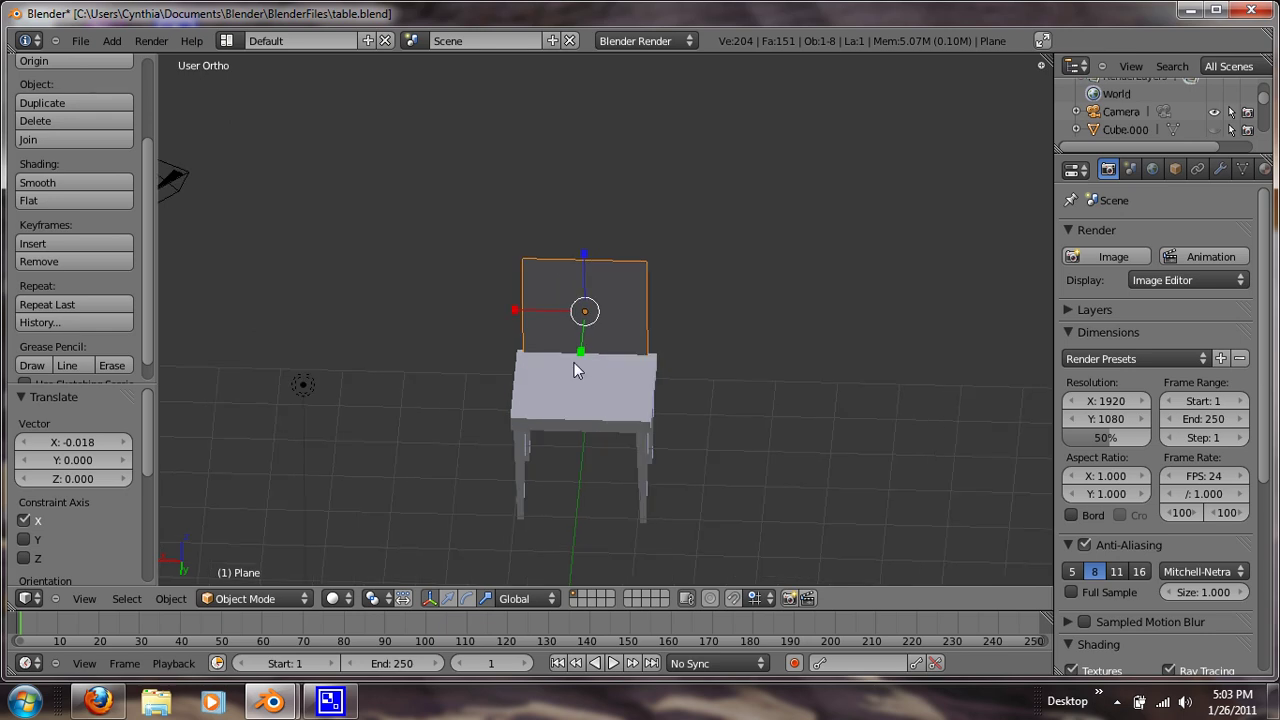
key(s)
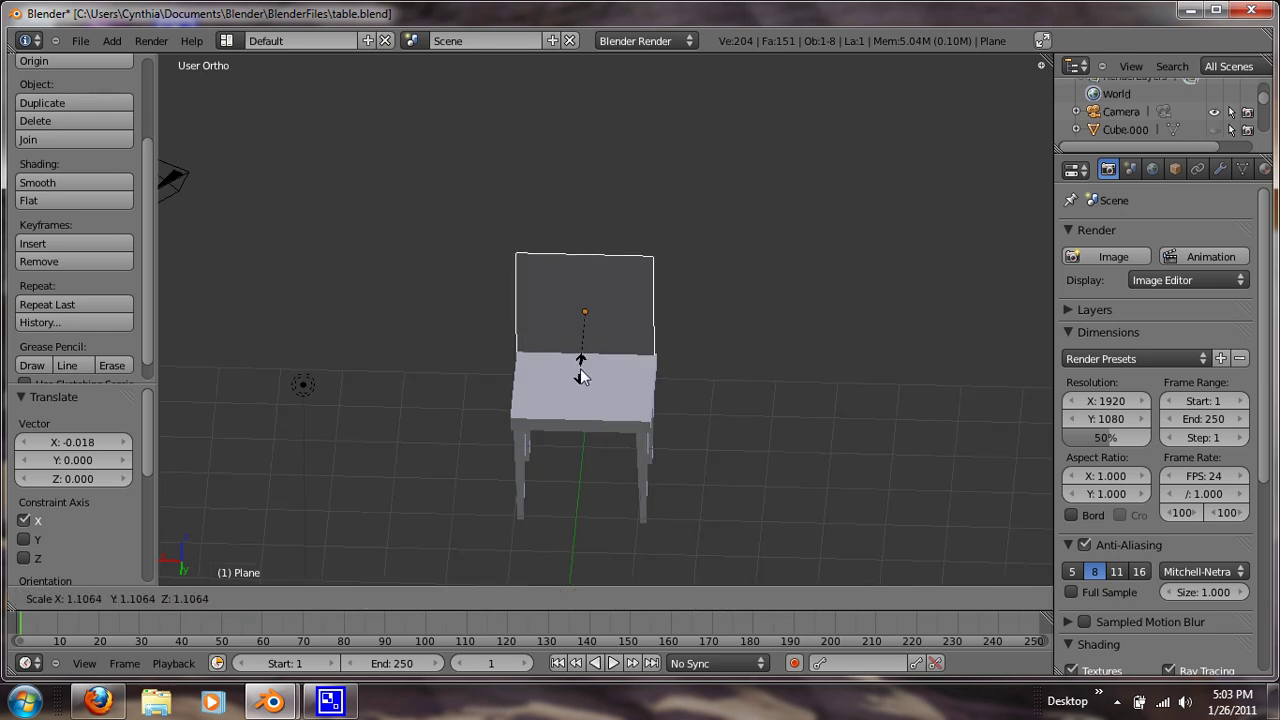
click(581, 377)
key(g)
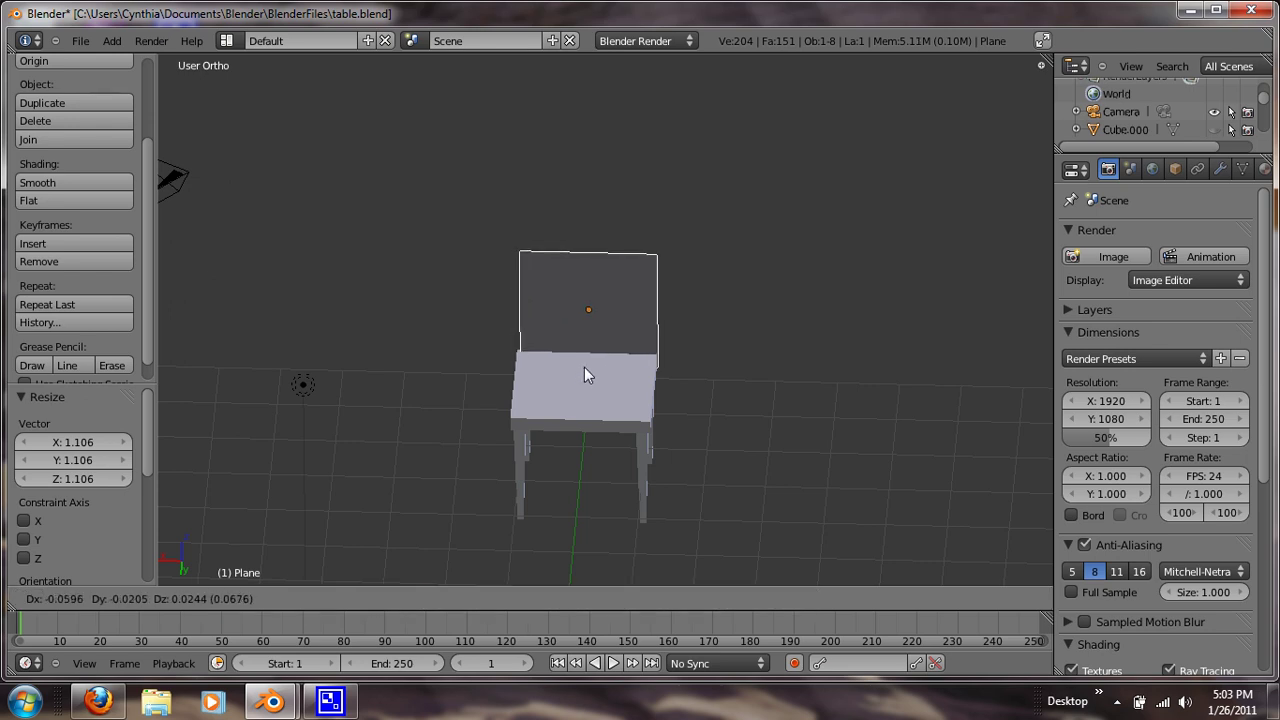
click(581, 365)
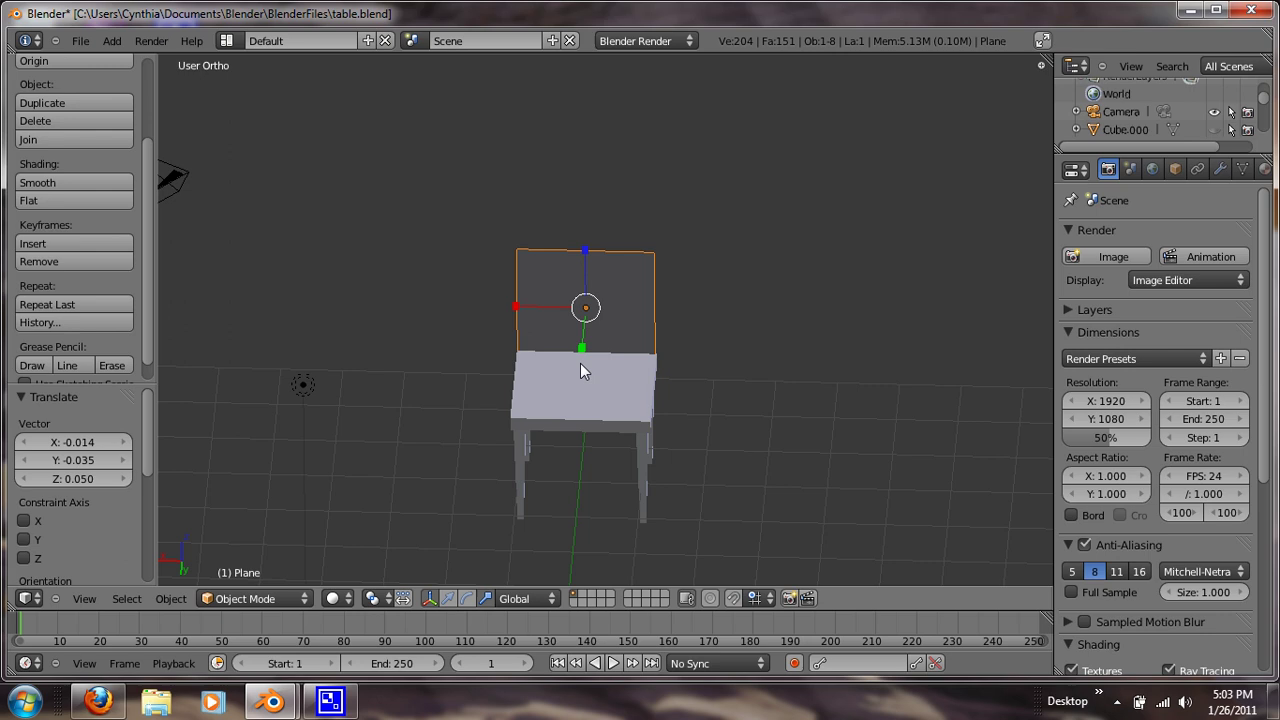
- Subdivide the backrest plane in Edit Mode with 4 cuts
middle_drag(581, 365, 814, 374)
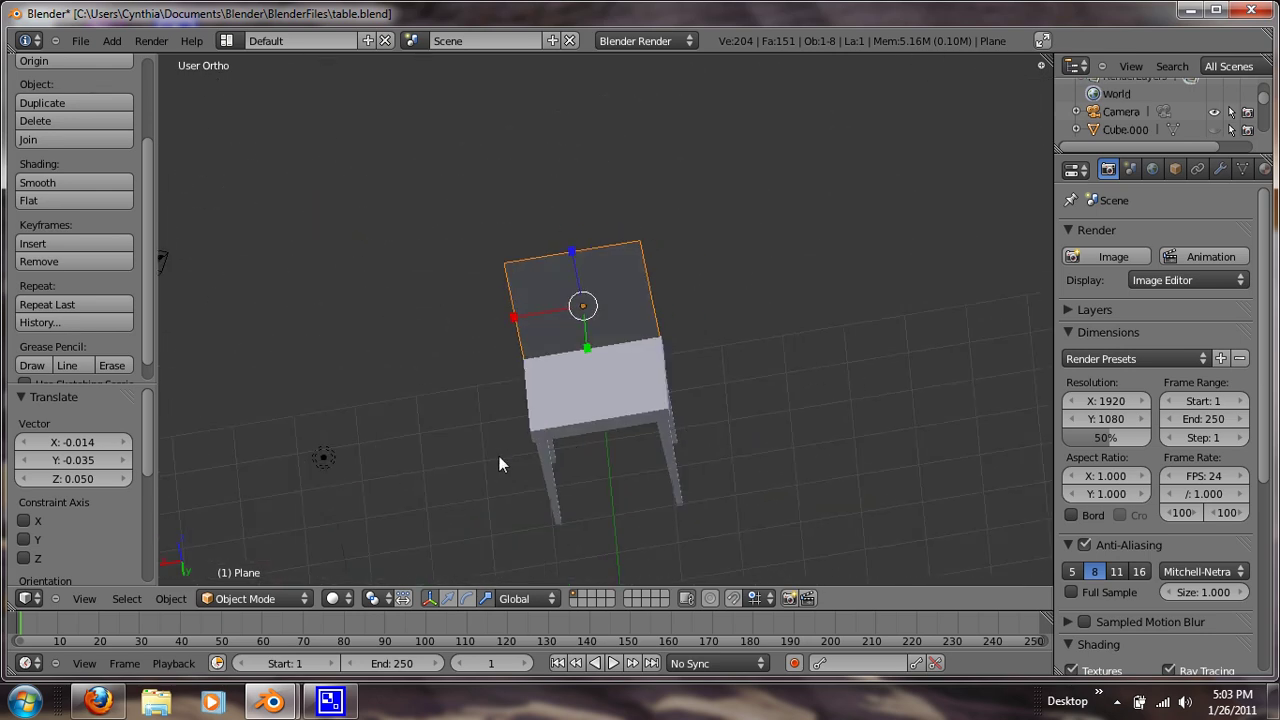
middle_drag(499, 456, 487, 381)
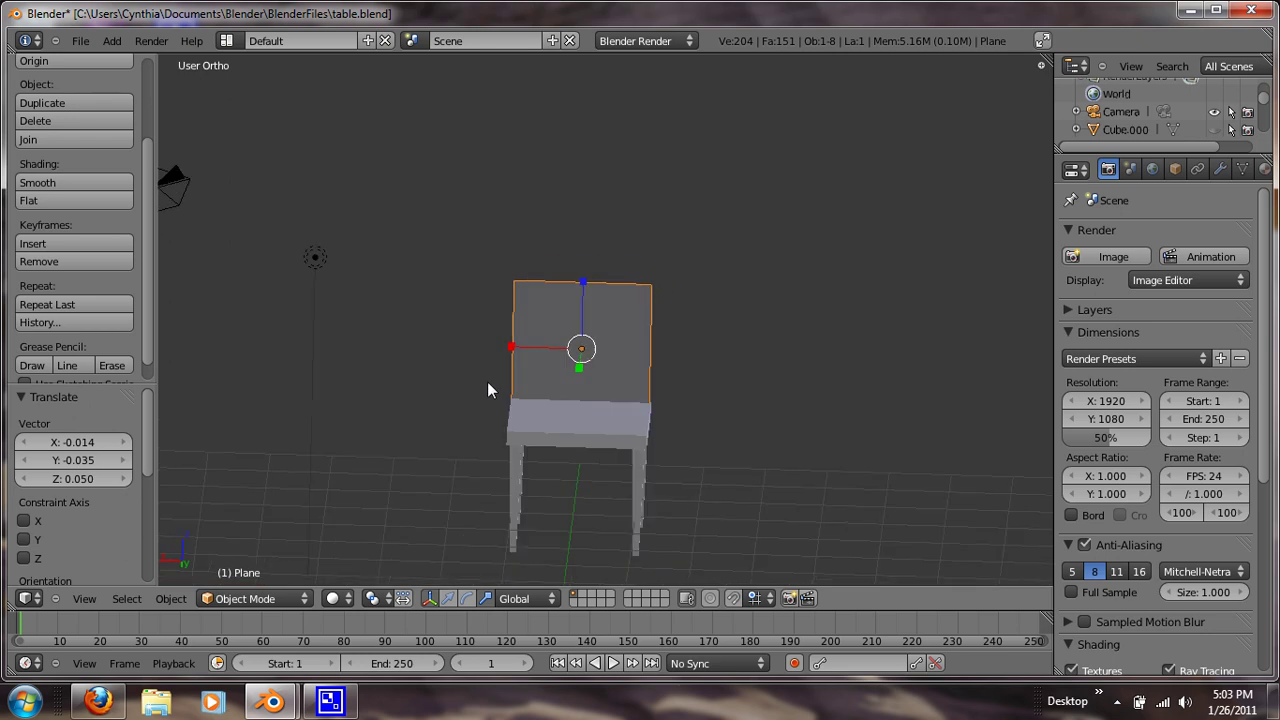
scroll(535, 389, up, 4)
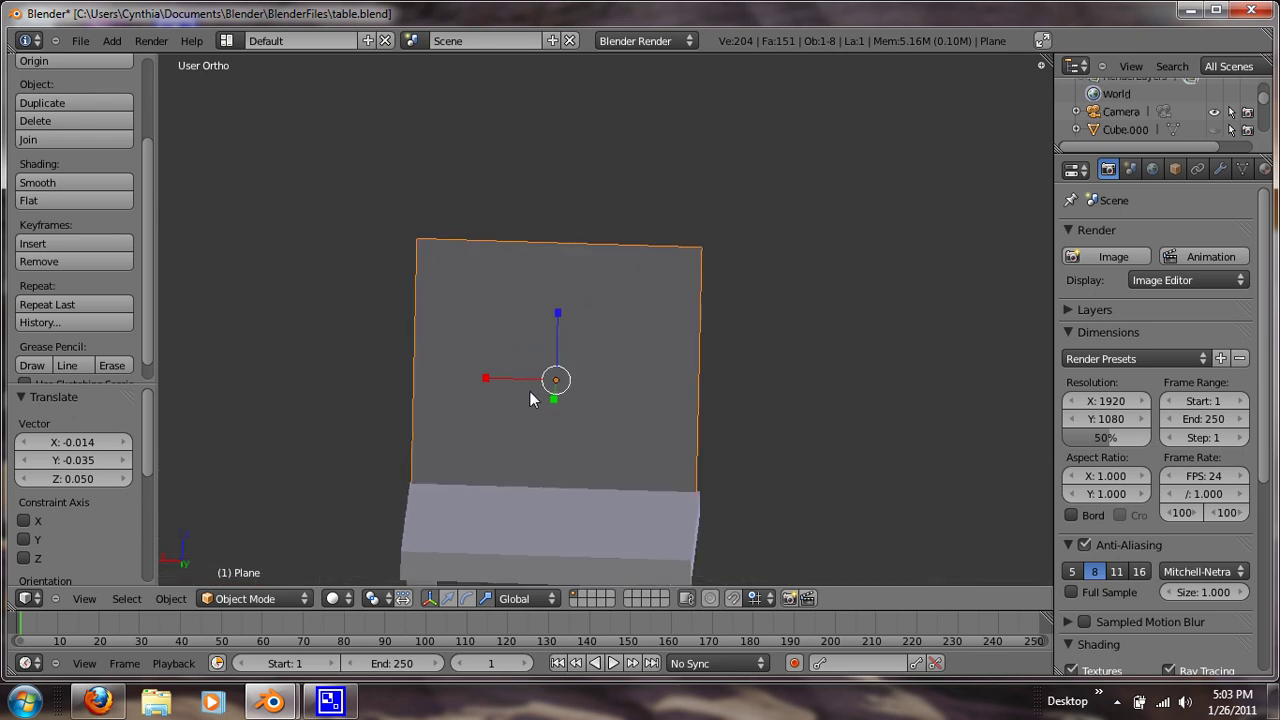
key(Tab)
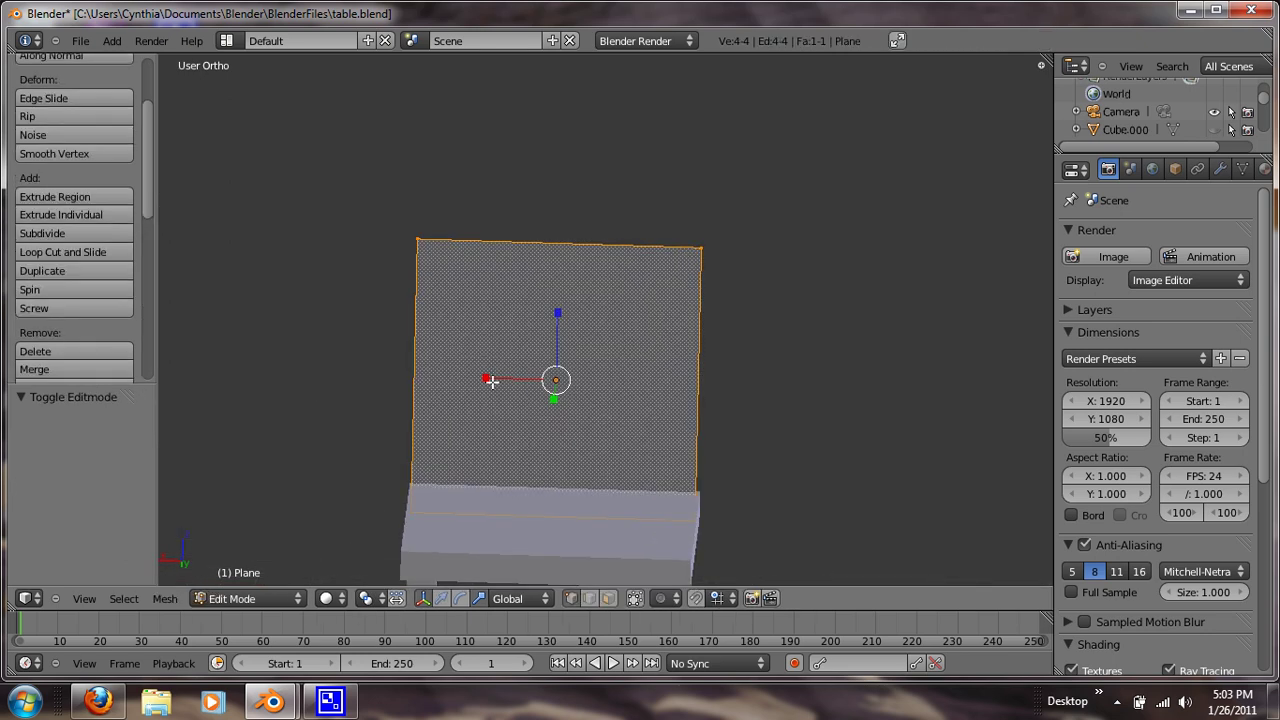
click(87, 229)
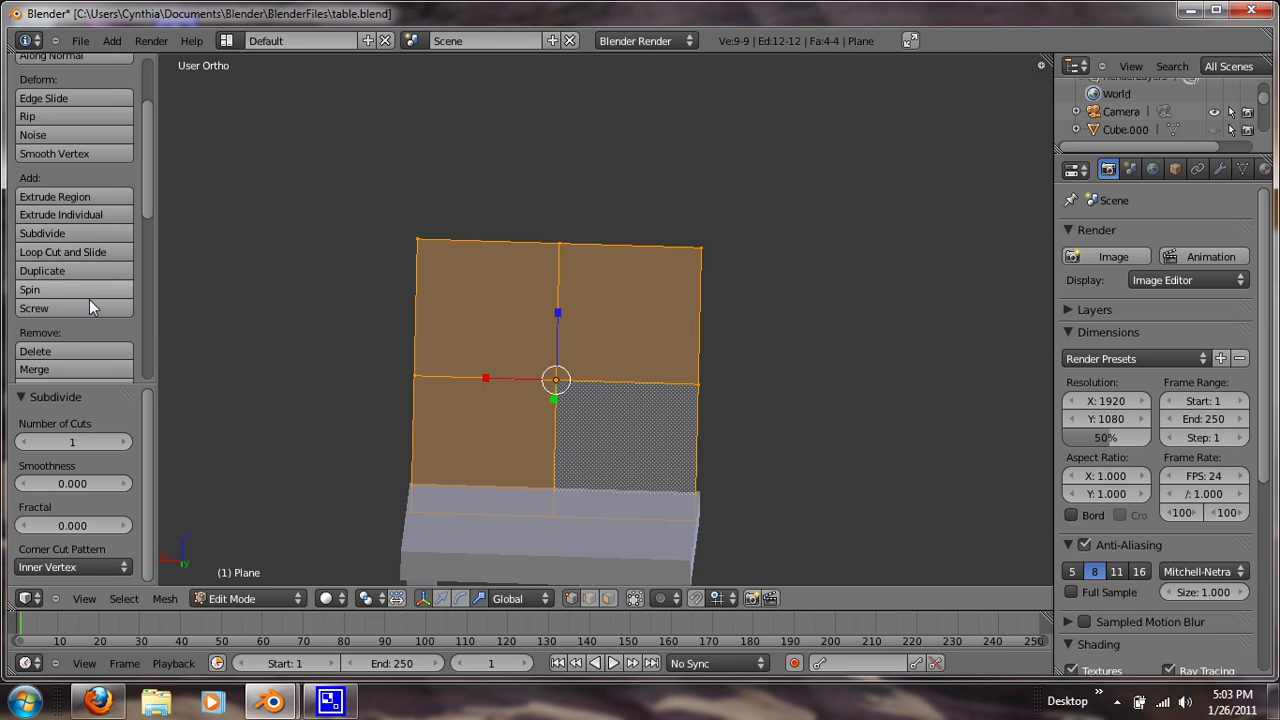
click(127, 437)
click(128, 437)
click(128, 437)
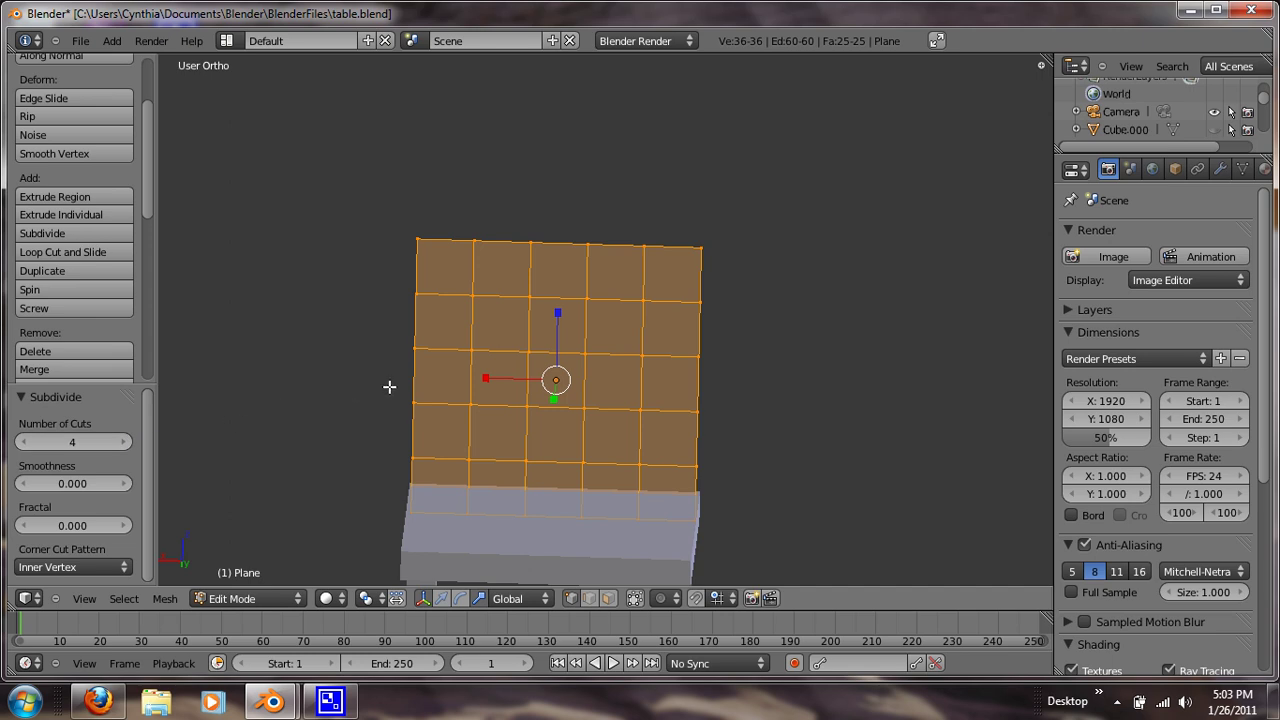
- Delete the three middle faces in the second and fourth columns of the backrest grid to form two vertical openings
right_click(492, 342)
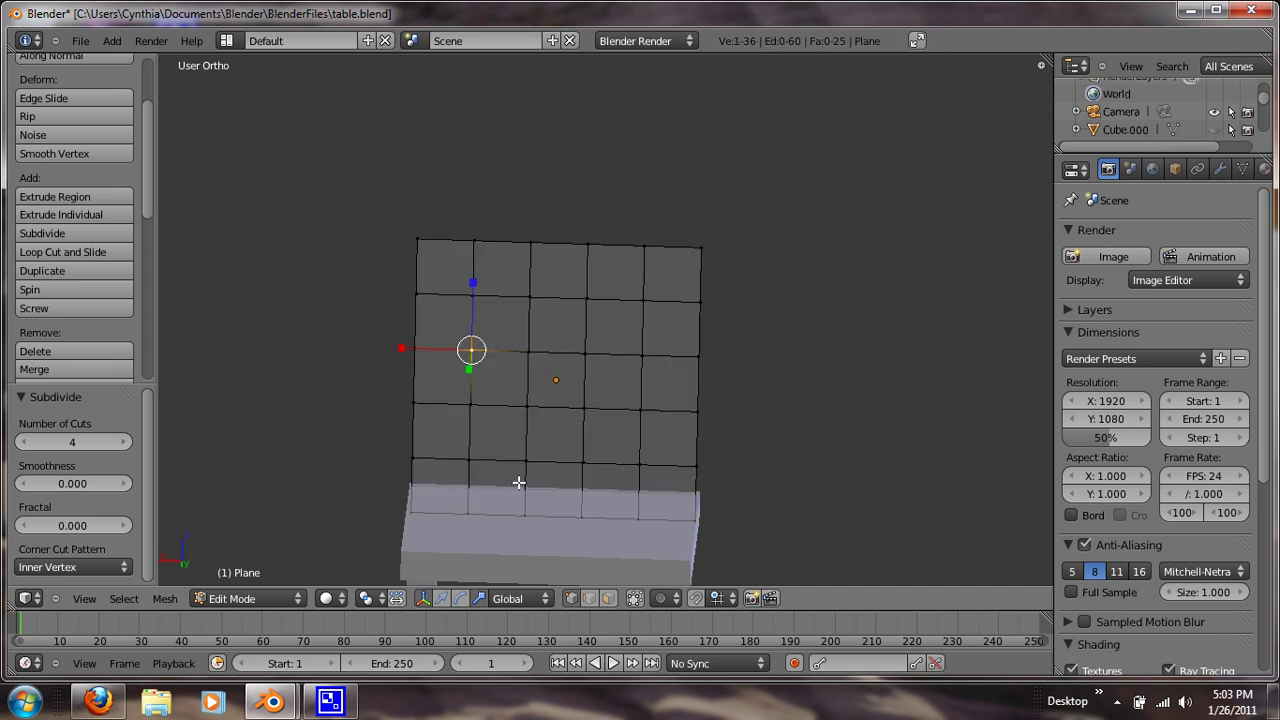
click(607, 598)
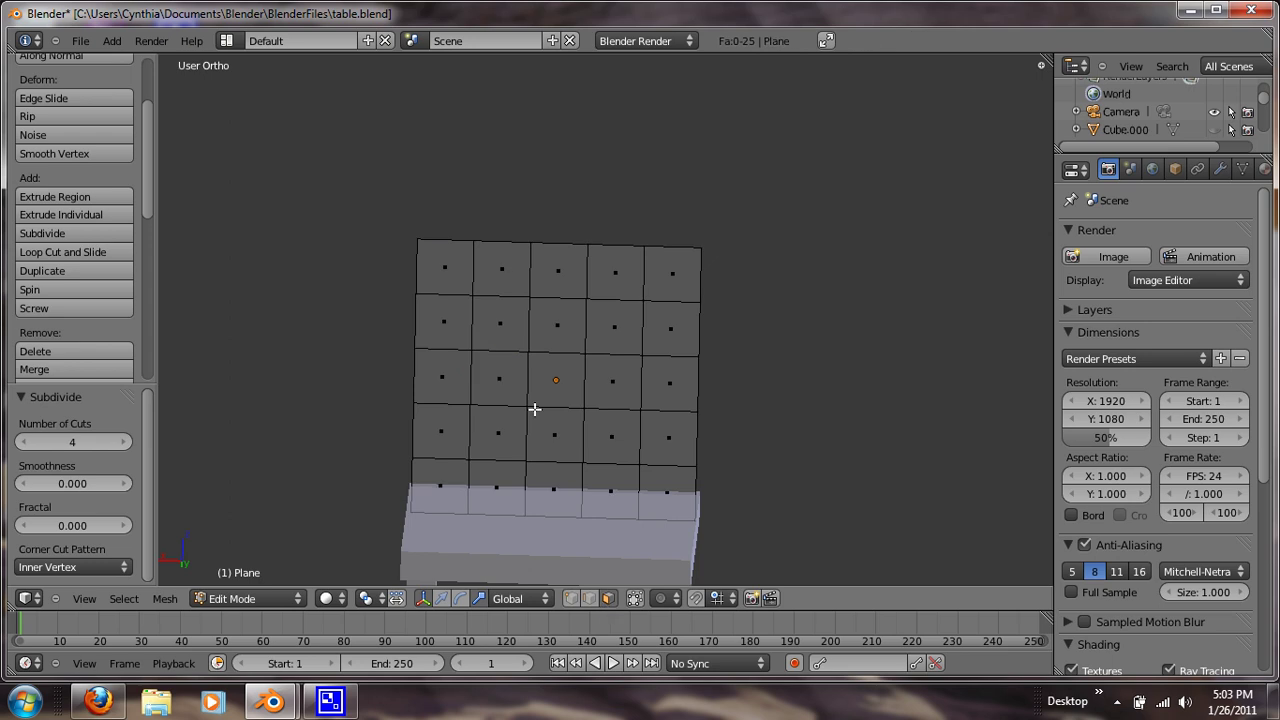
right_click(503, 346)
shift+right_click(502, 366)
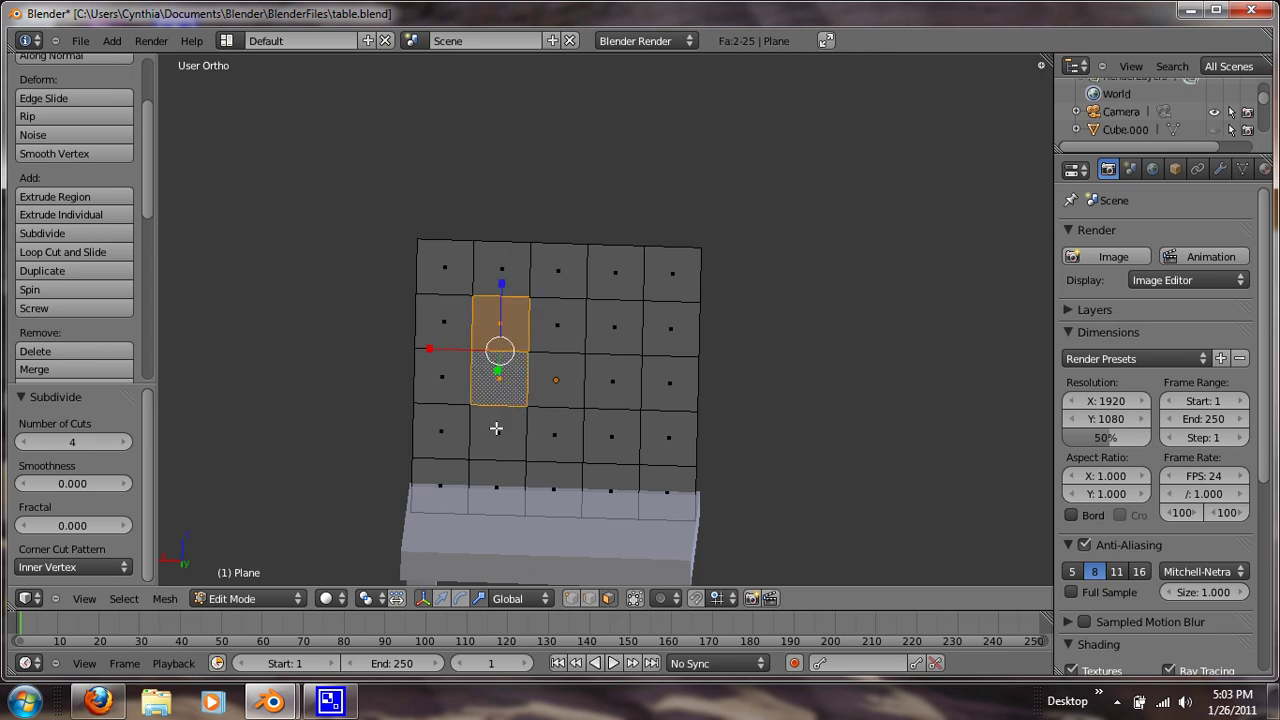
shift+right_click(498, 430)
shift+right_click(606, 430)
shift+right_click(614, 384)
shift+right_click(607, 328)
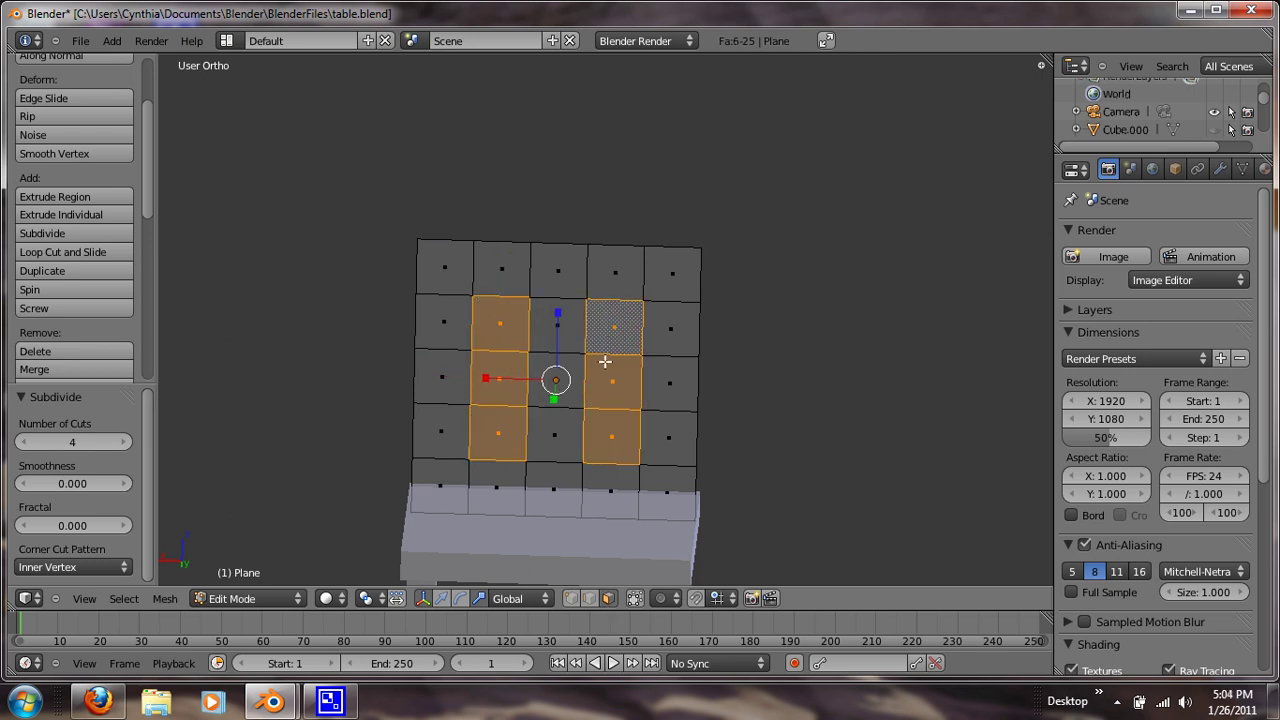
key(x)
click(588, 410)
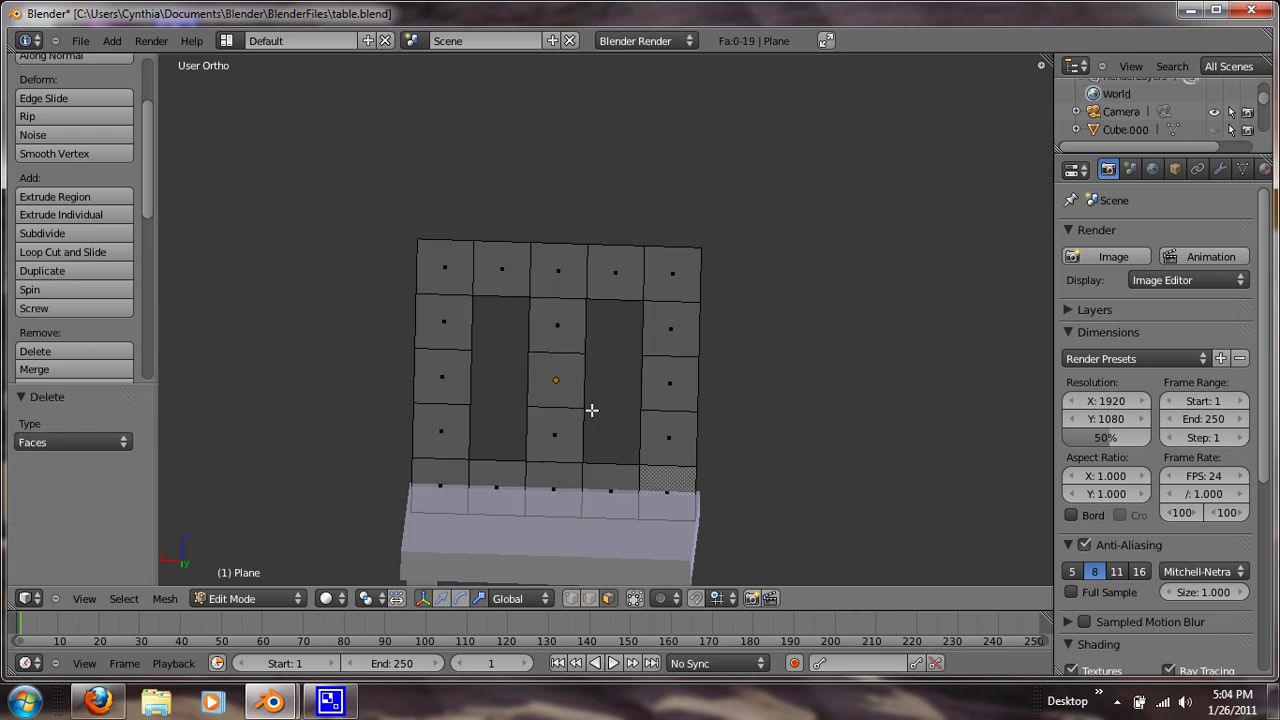
- Select all remaining backrest faces, checking the openings in Object Mode before resuming Edit Mode
middle_drag(626, 442, 561, 479)
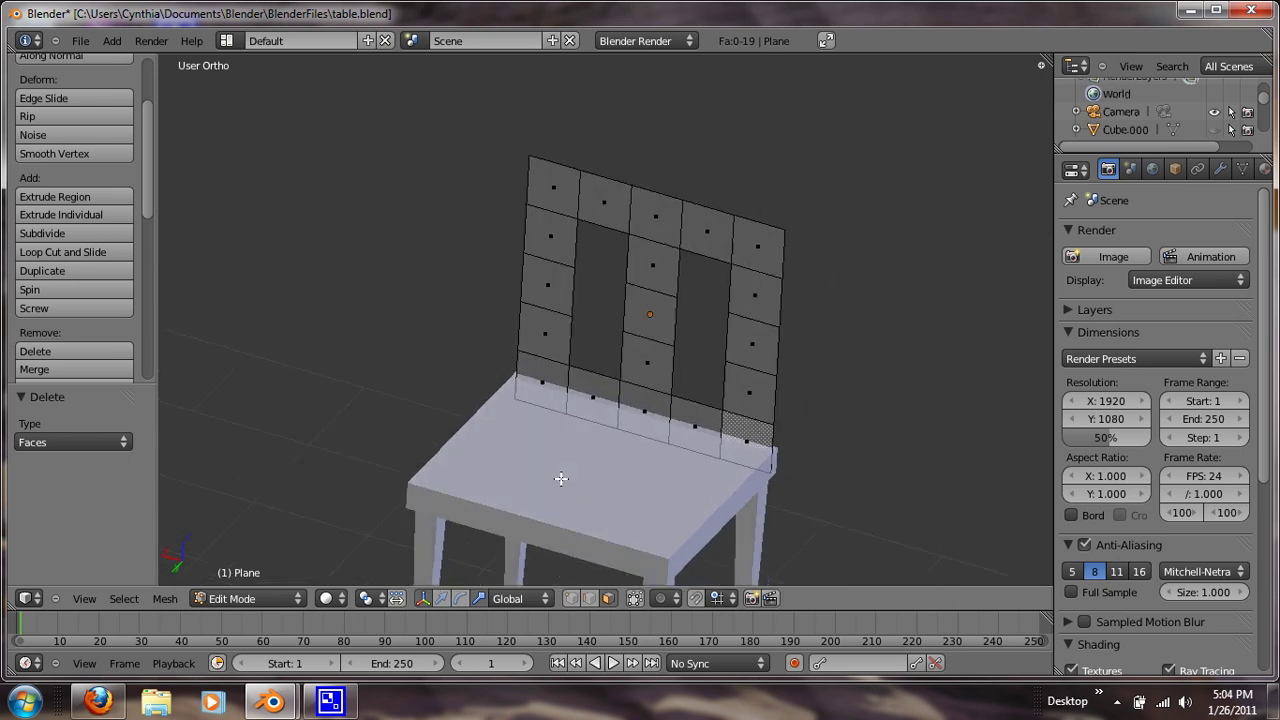
key(a)
key(Tab)
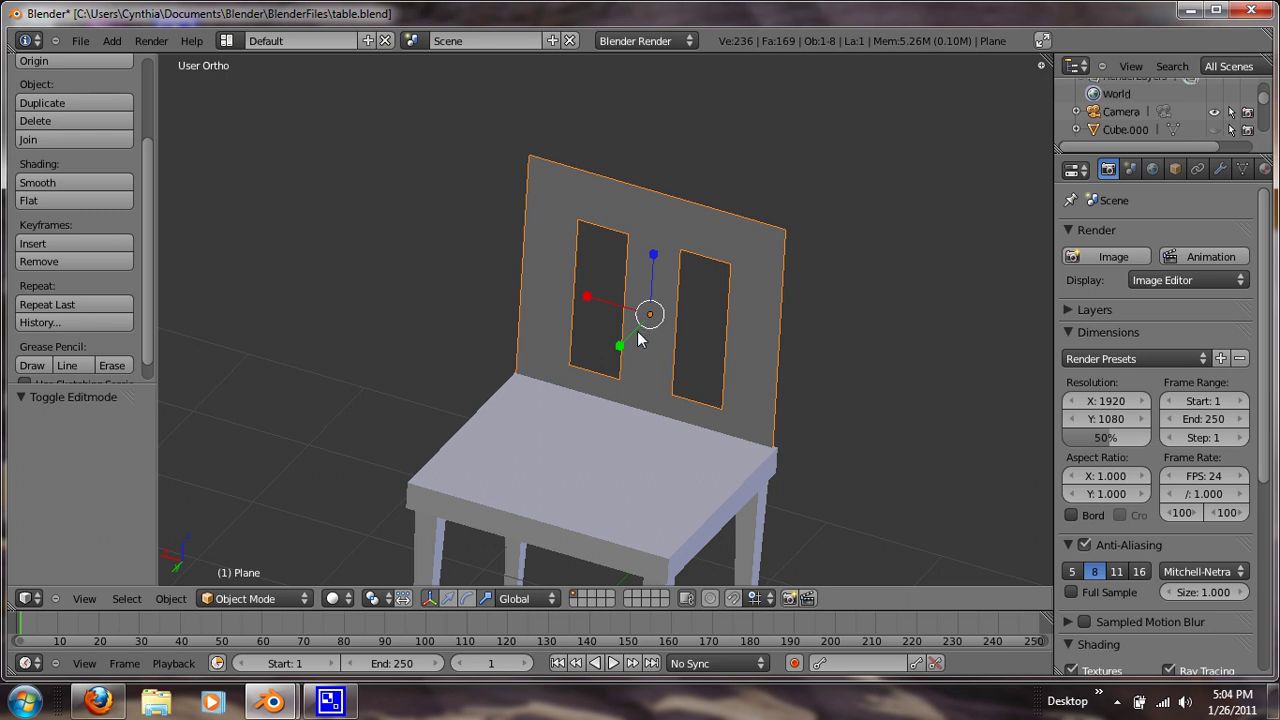
key(Tab)
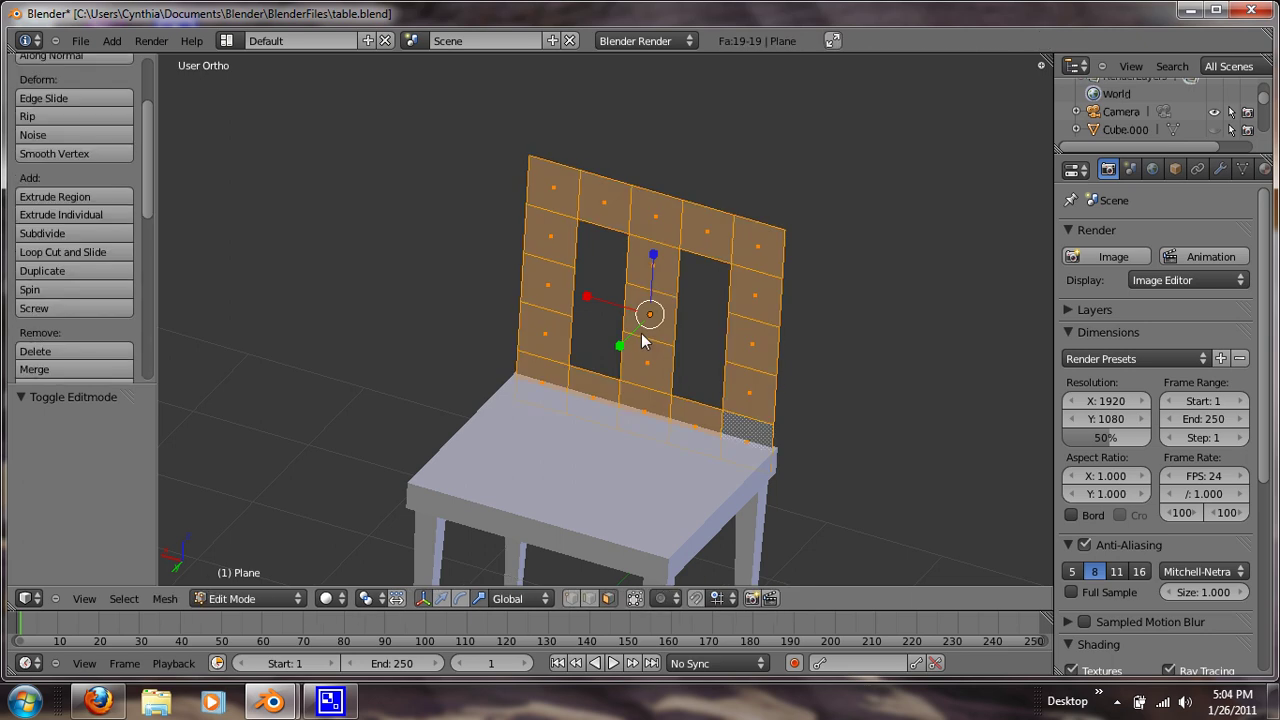
- Try extruding all backrest faces by 0.2 away from the seat, and undo the extrusion
key(e)
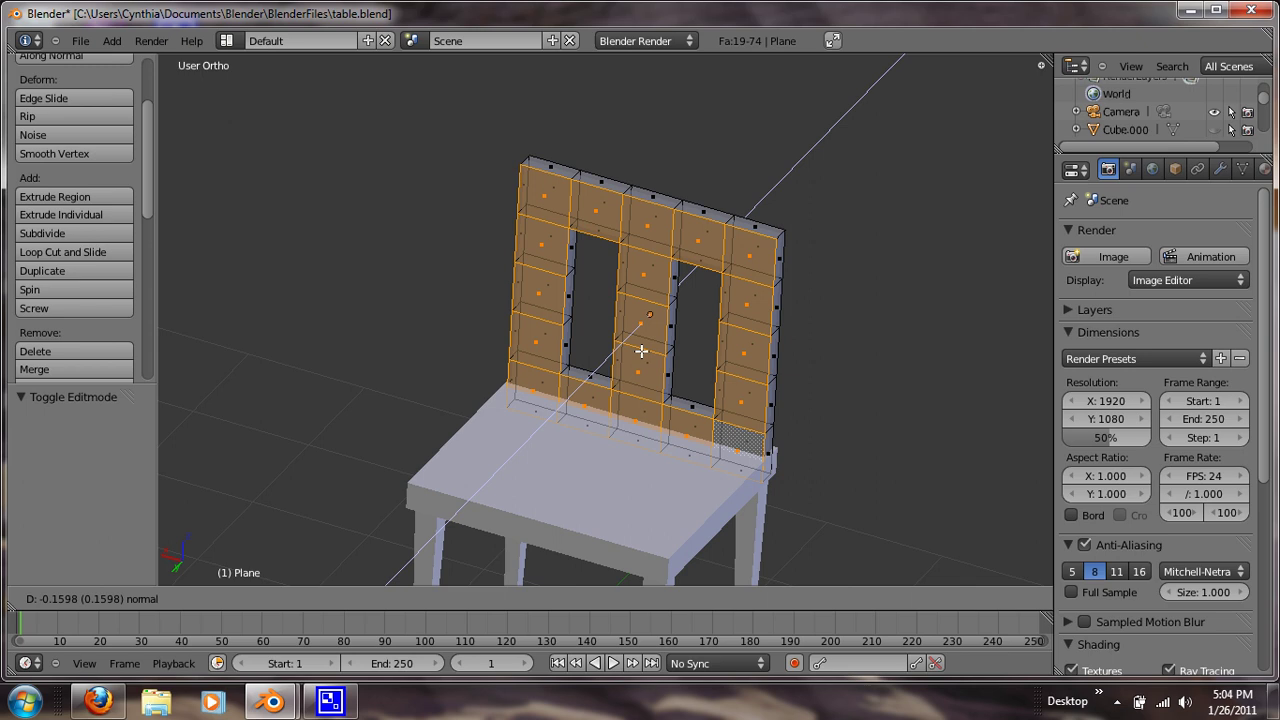
text(0.2)
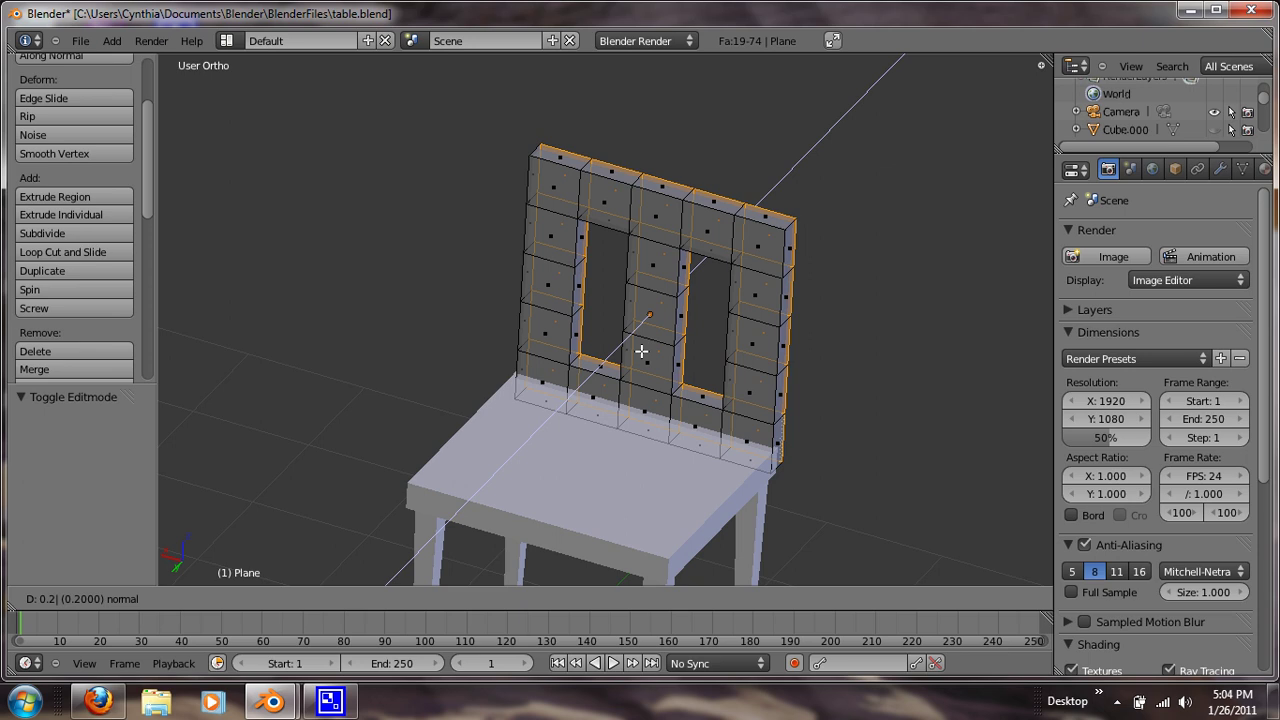
key(Return)
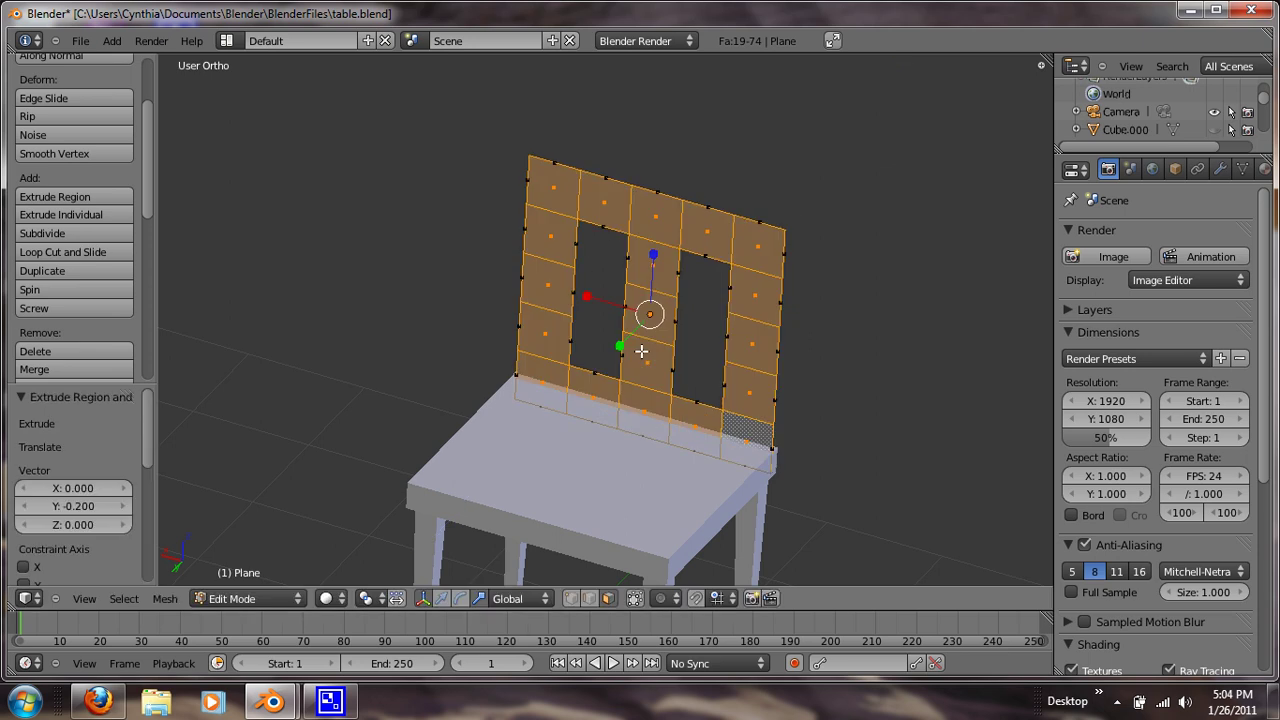
key(ctrl+z)
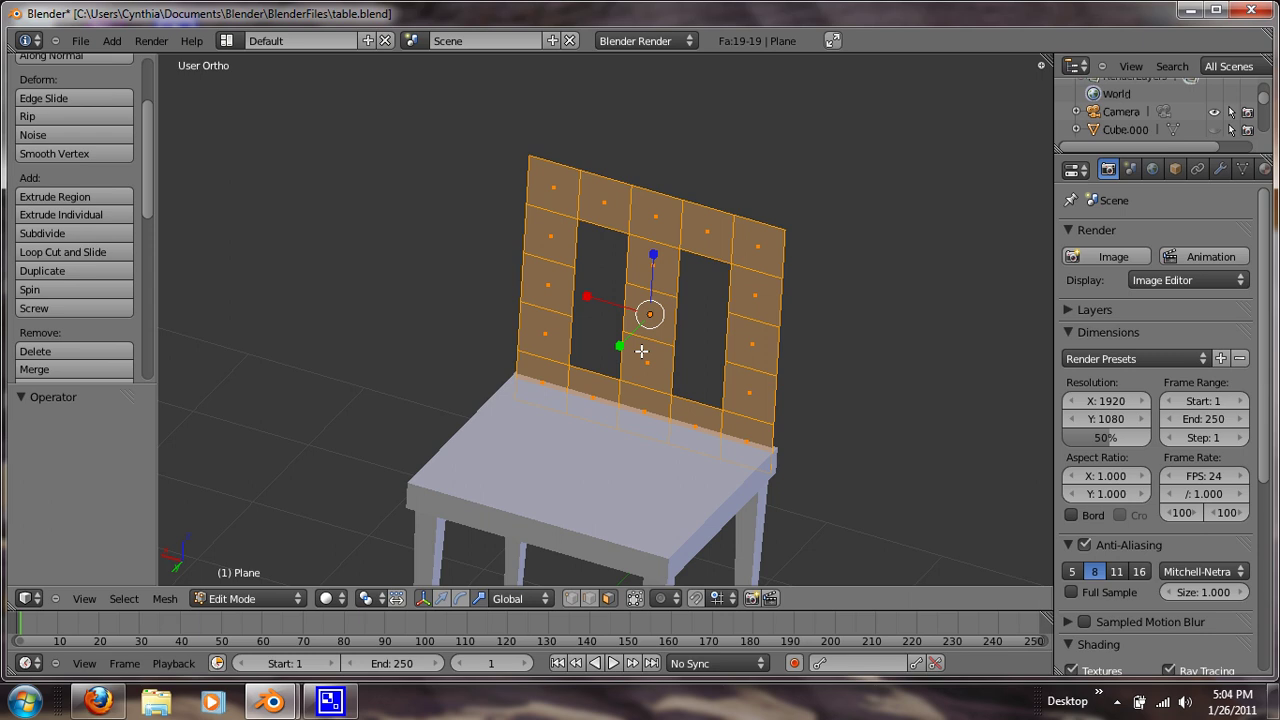
- Extrude all backrest faces 0.2 along positive Y toward the seat, and inspect the whole chair in Object Mode
key(e)
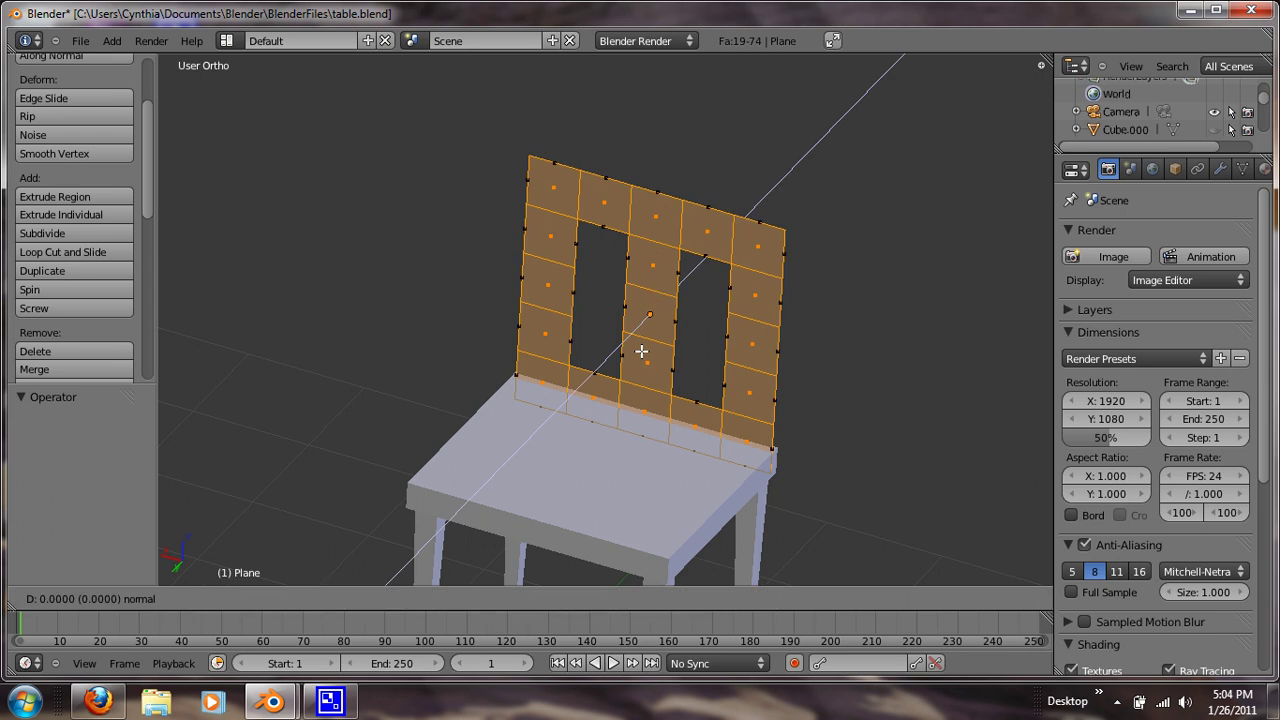
text(0.2)
key(Return)
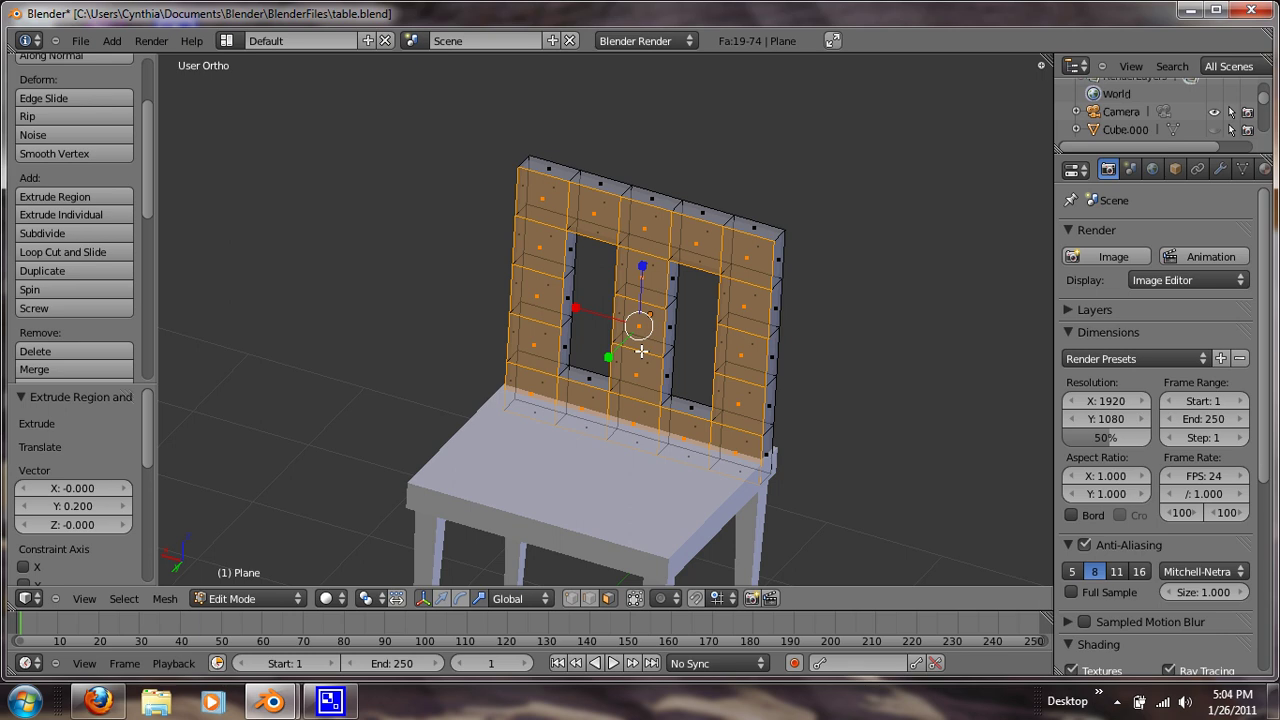
key(Tab)
middle_drag(623, 463, 580, 451)
scroll(644, 433, down, 3)
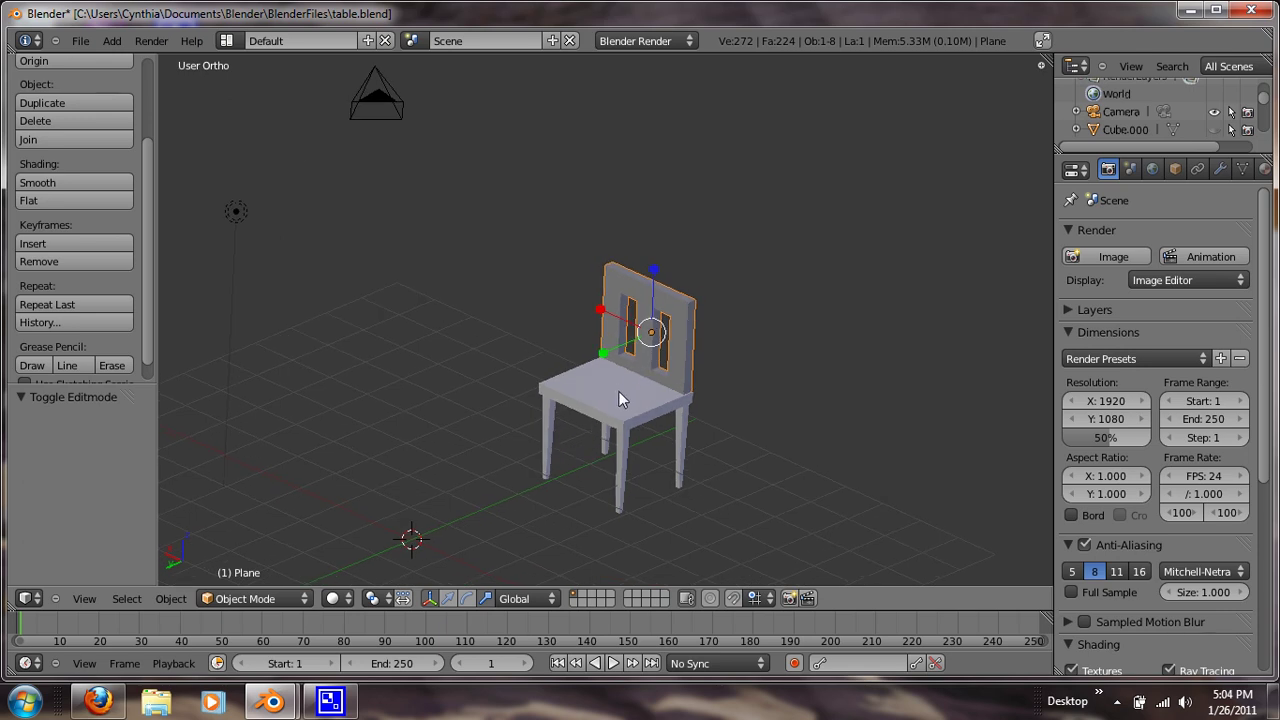
- Unhide the table and the other stools, and select only the chair's backrest in the top view
key(alt+h)
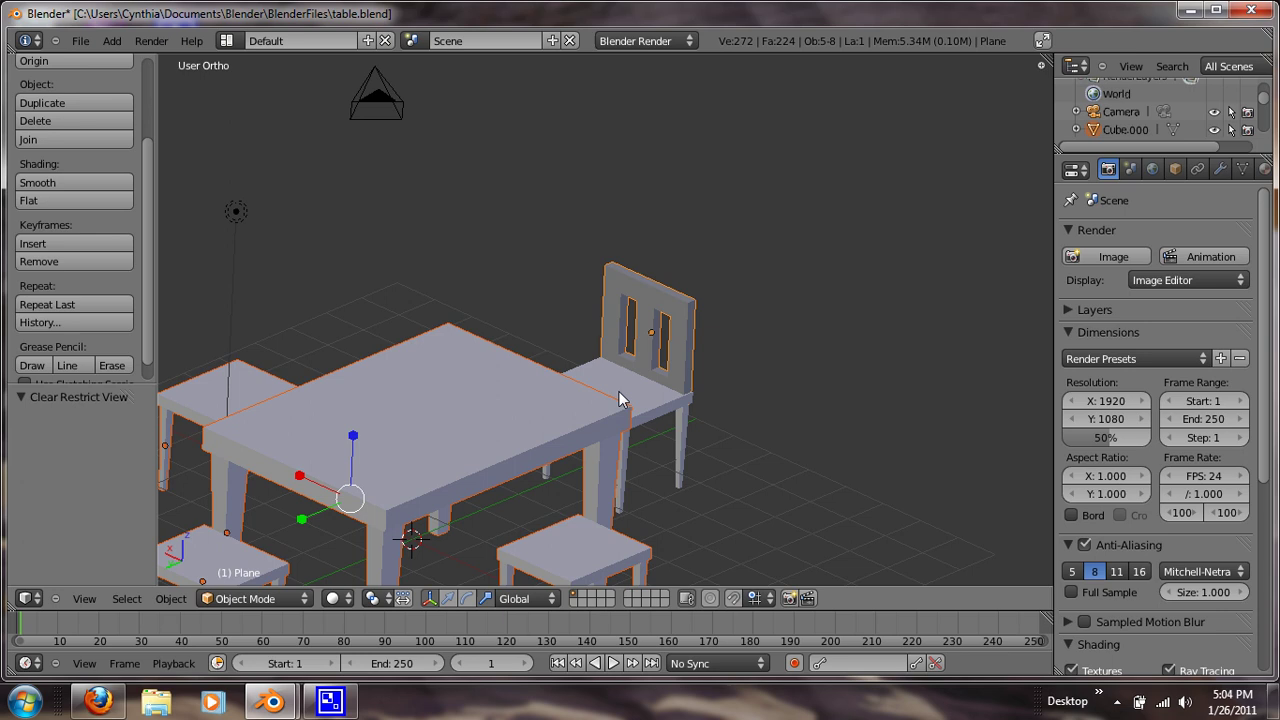
scroll(619, 398, down, 3)
middle_drag(395, 448, 472, 488)
key(KP_7)
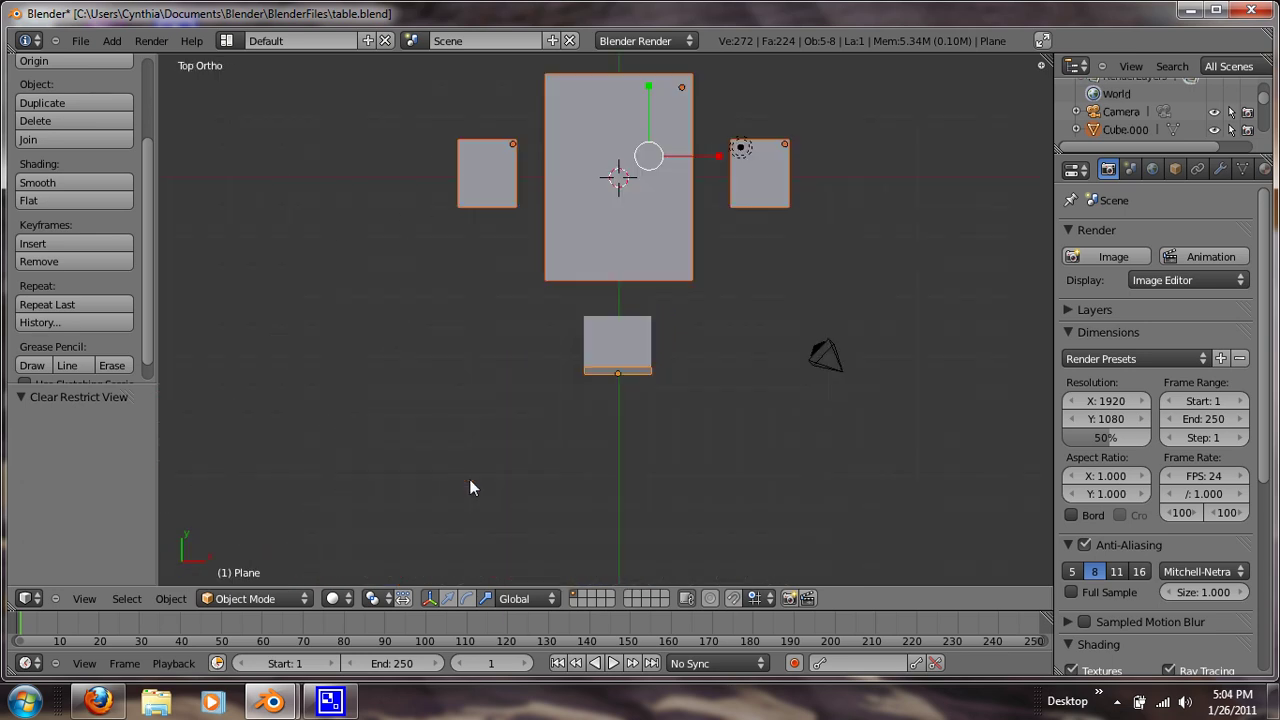
shift+middle_drag(490, 328, 474, 441)
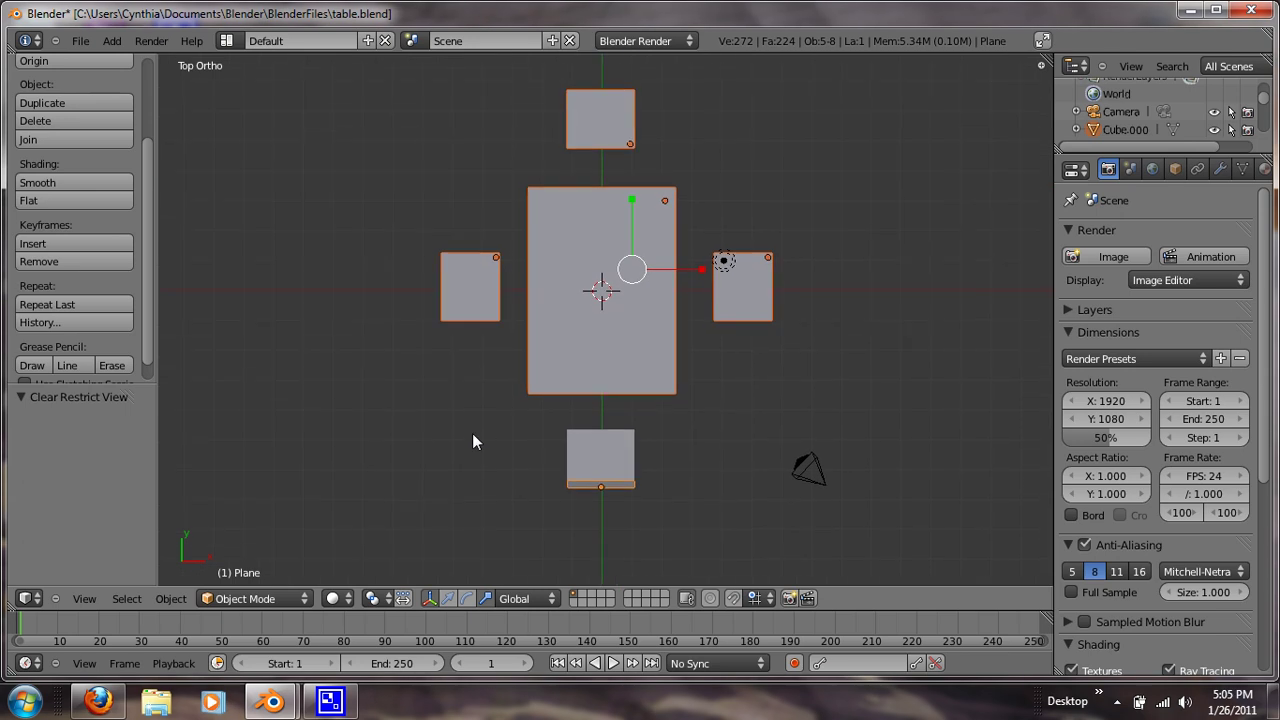
right_click(615, 488)
right_click(600, 486)
key(g)
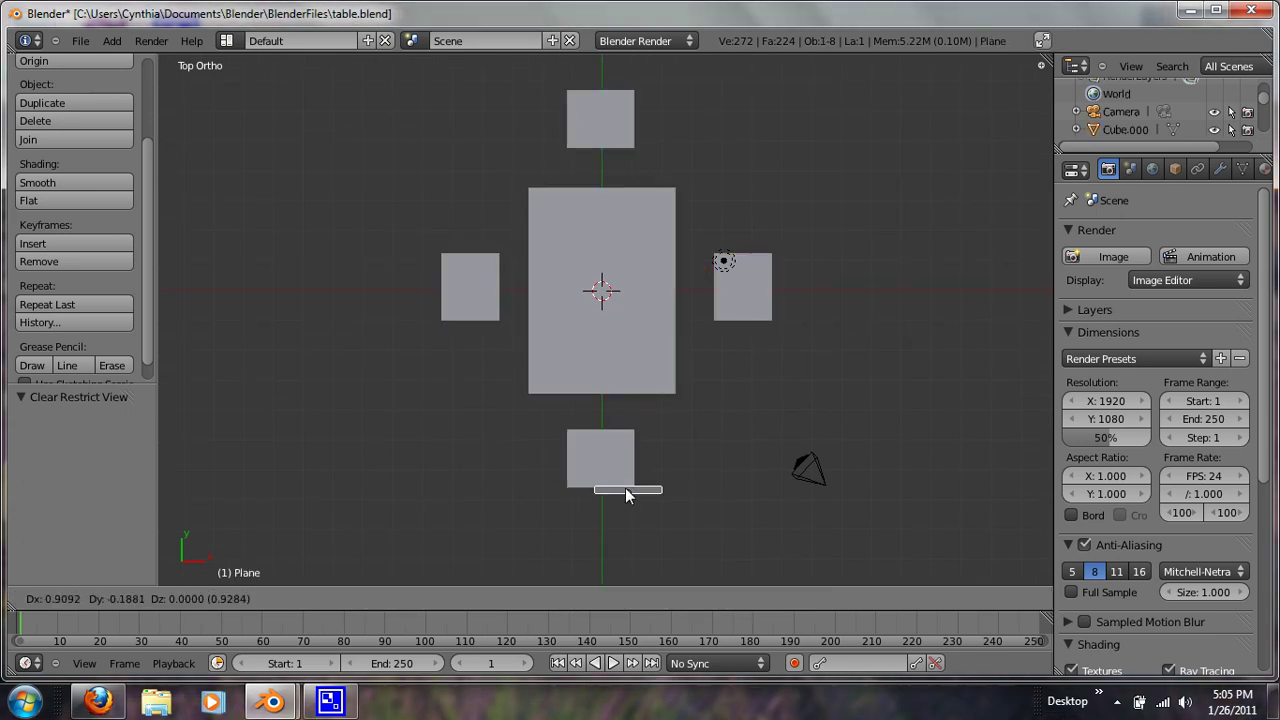
right_click(600, 487)
key(g)
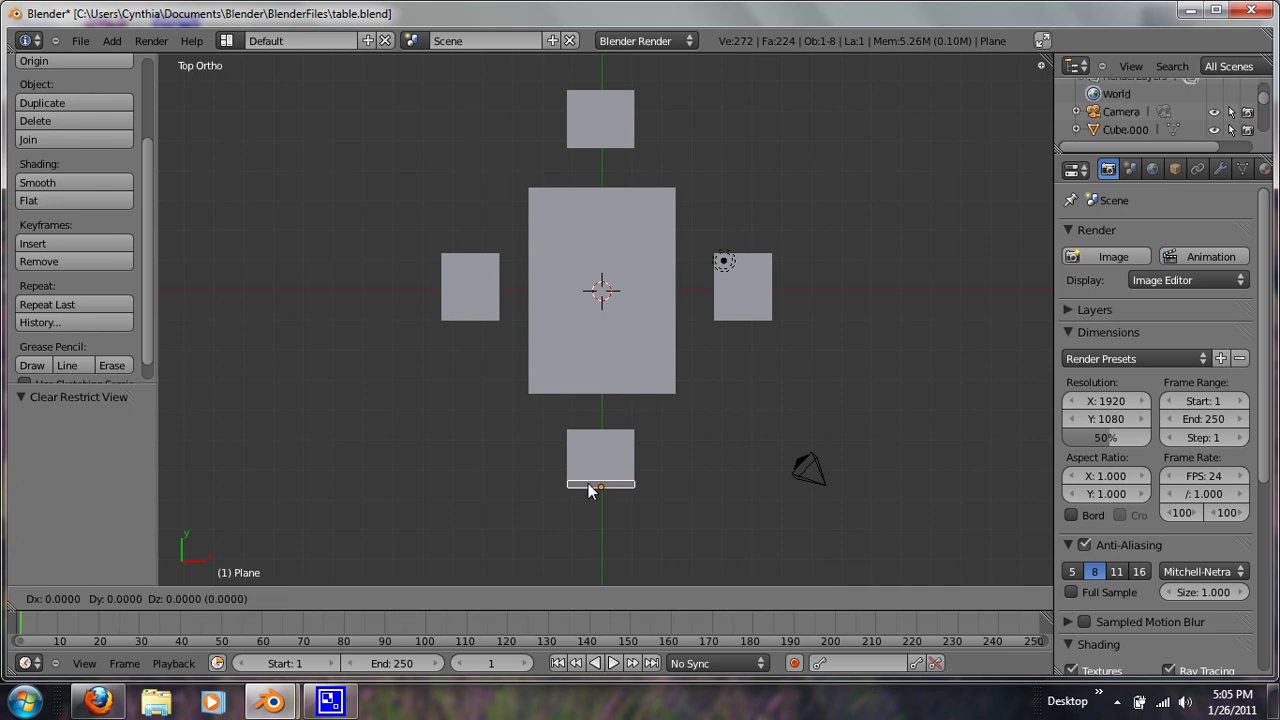
right_click(595, 489)
- Duplicate the backrest about 13.073 along Y onto the outer edge of the opposite end stool, and check its placement
key(shift+d)
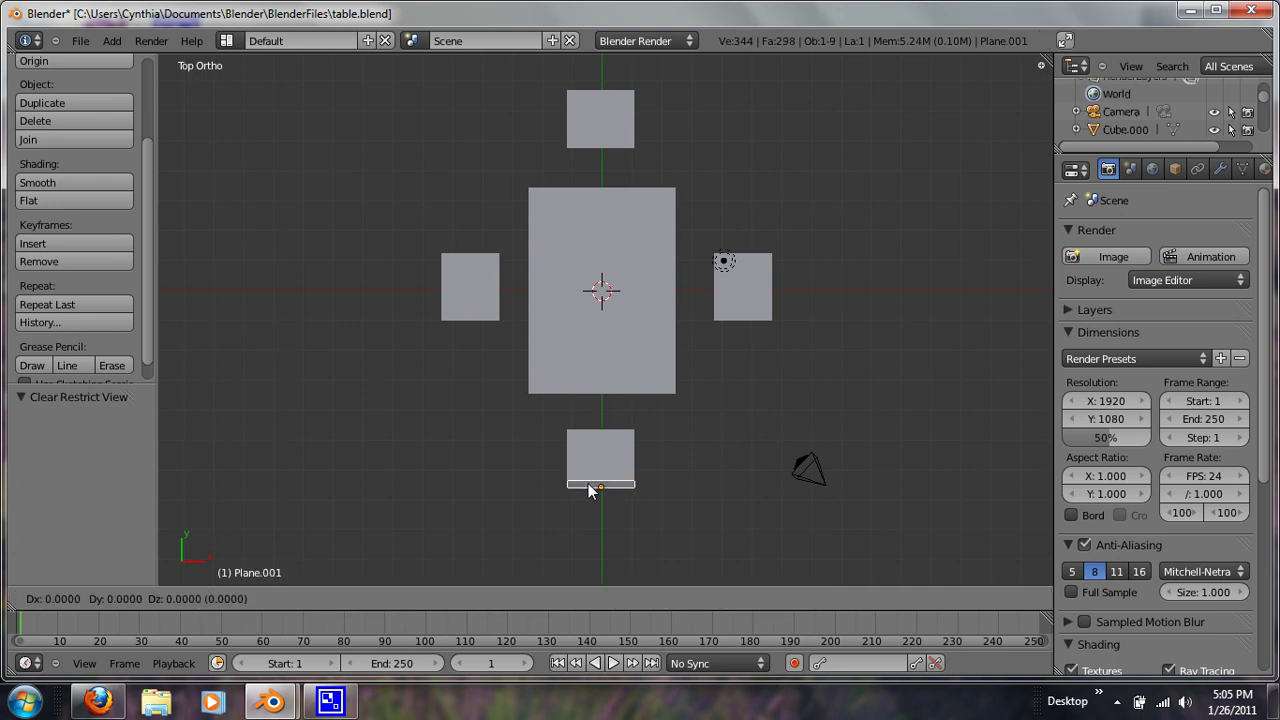
key(y)
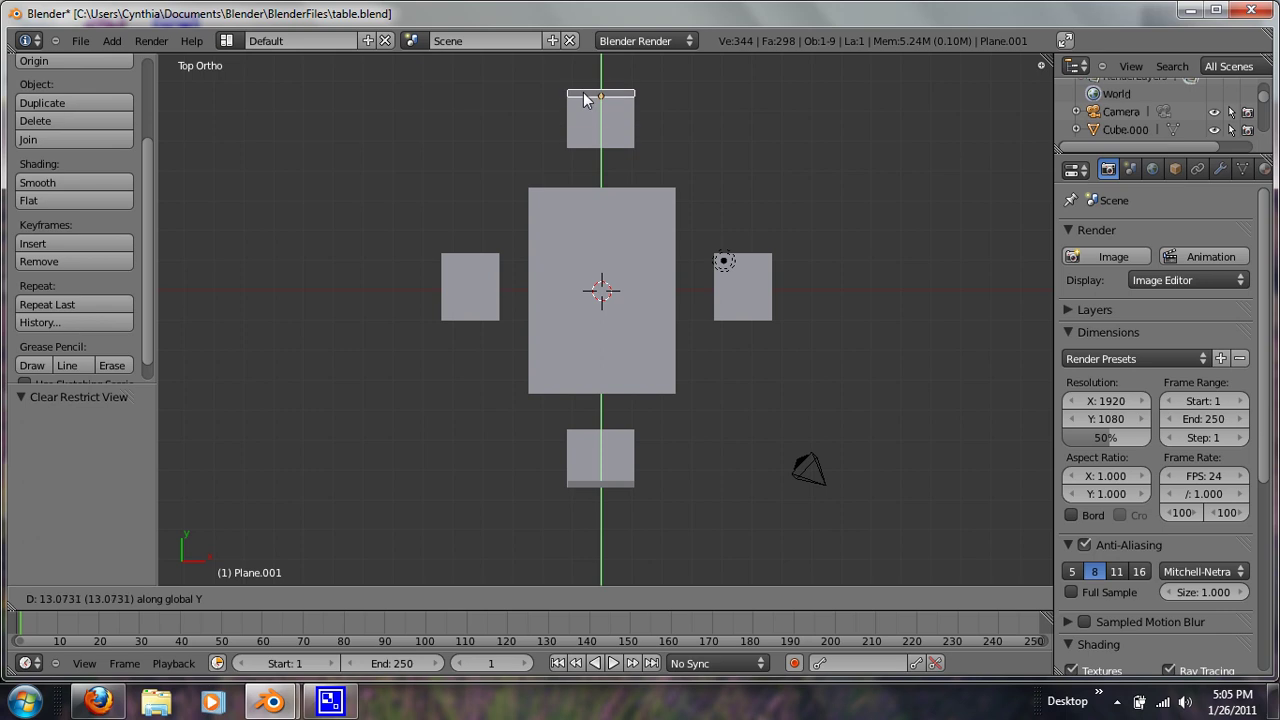
click(586, 99)
middle_drag(543, 100, 538, 559)
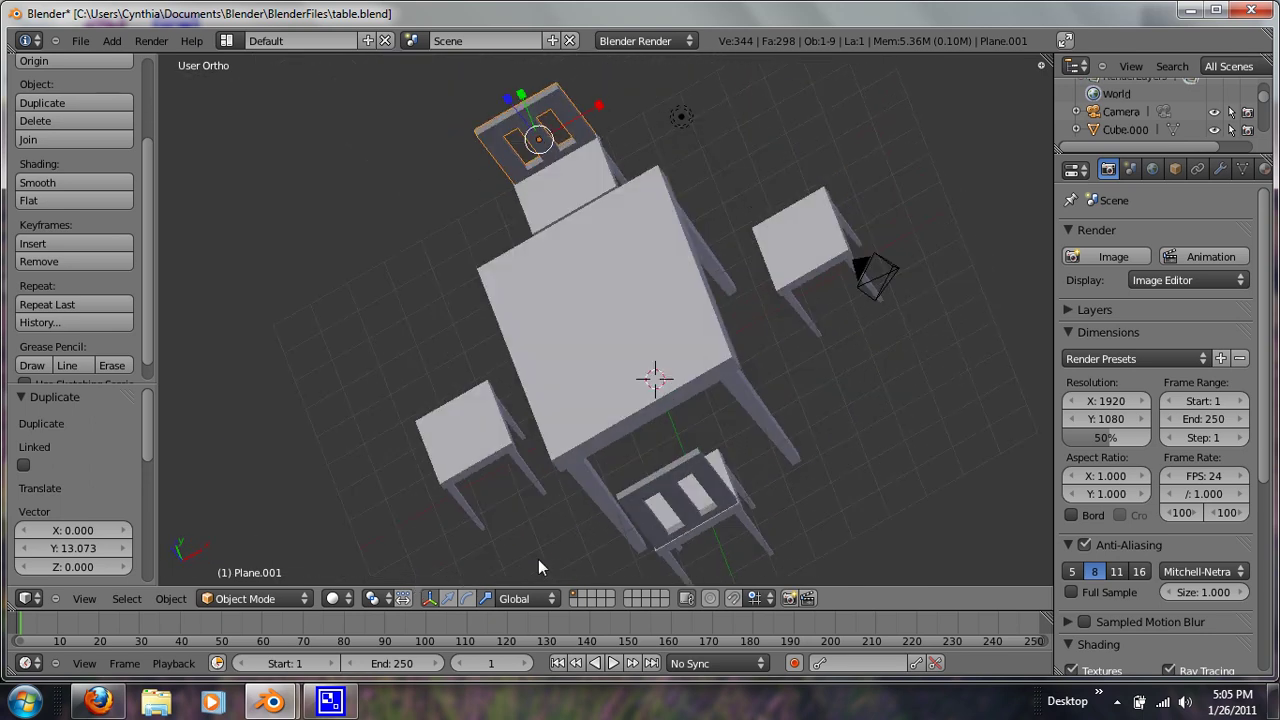
key(KP_7)
scroll(536, 549, down, 2)
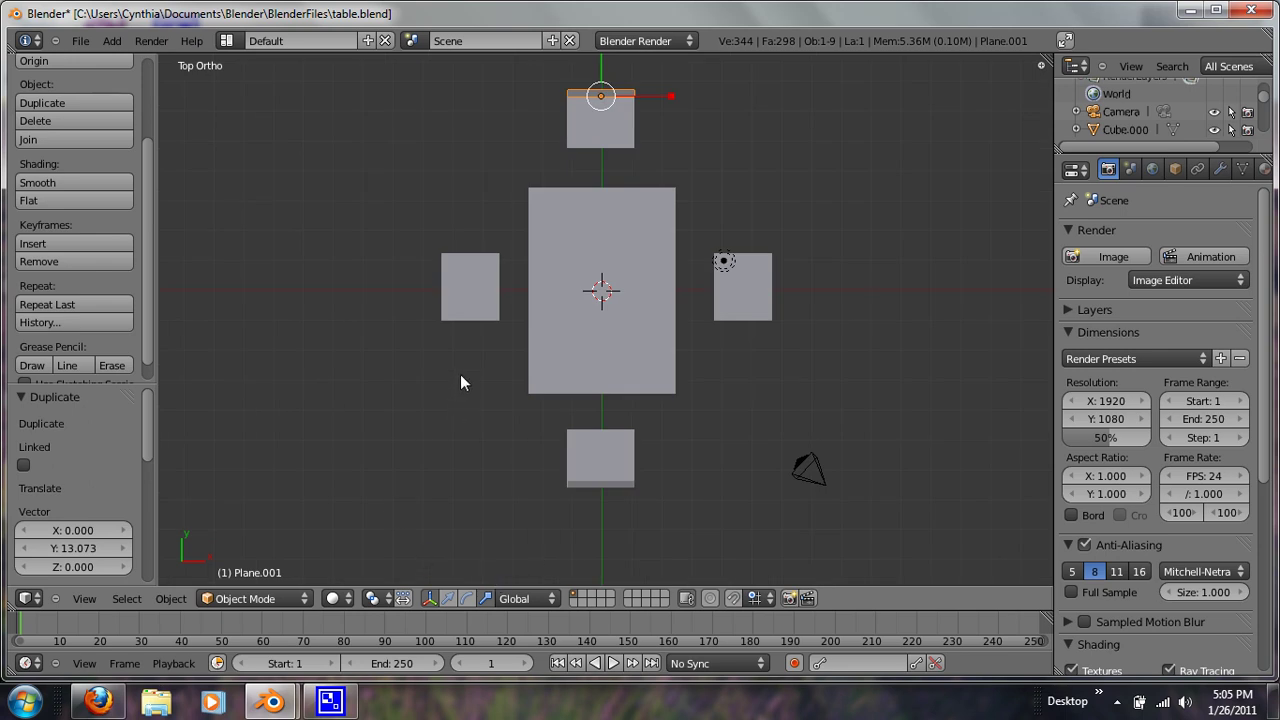
- Duplicate the selected backrest about 6.489 along negative Y, and move the copy about 5.424 along negative X to the side stool
key(shift+d)
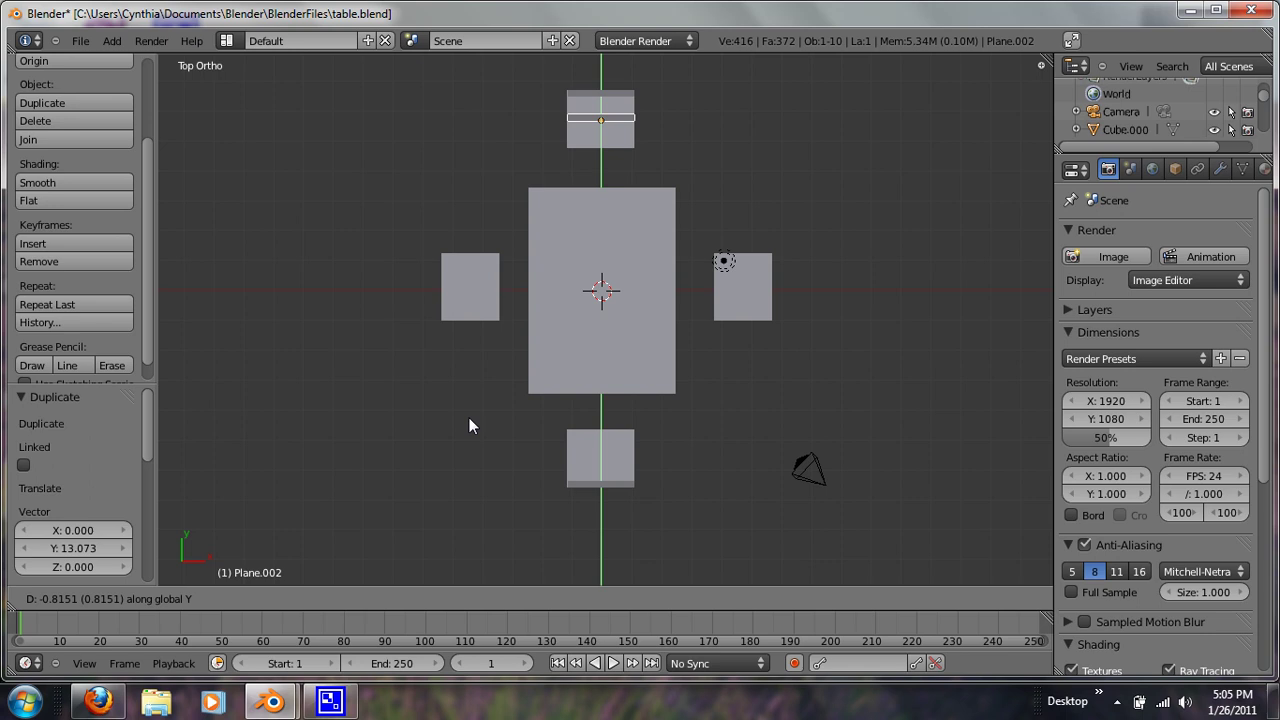
click(478, 576)
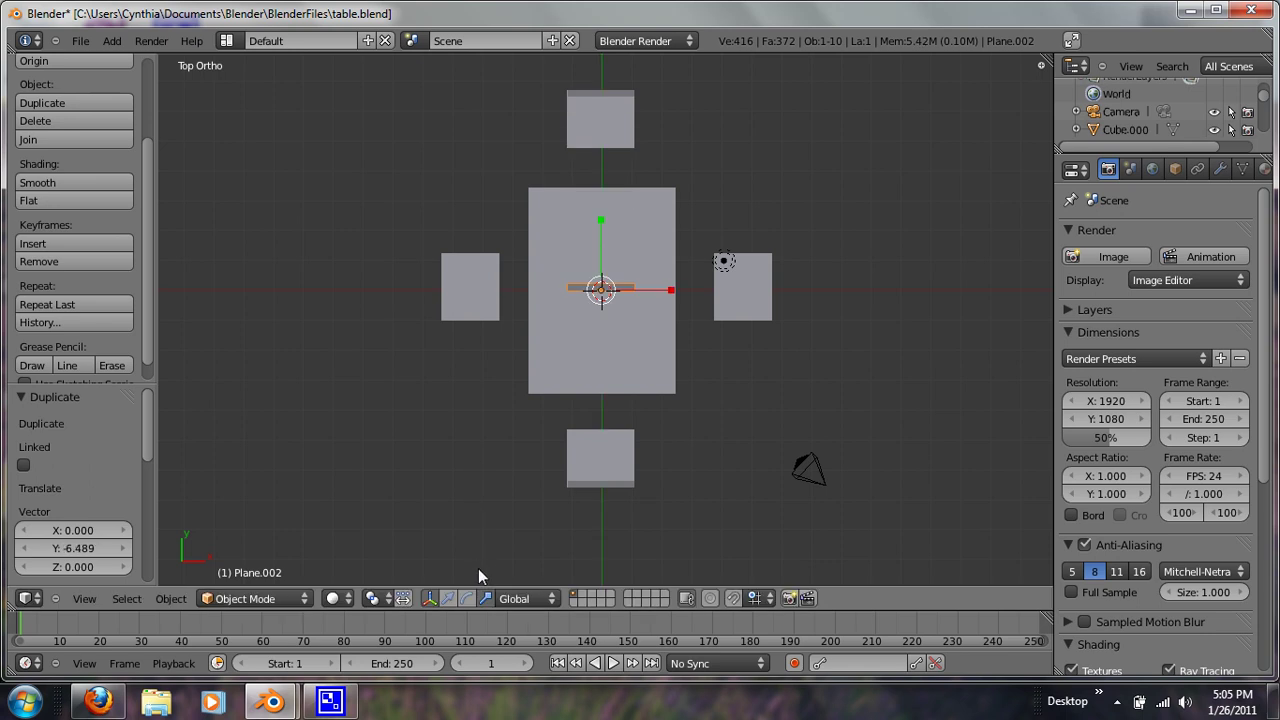
key(g)
key(x)
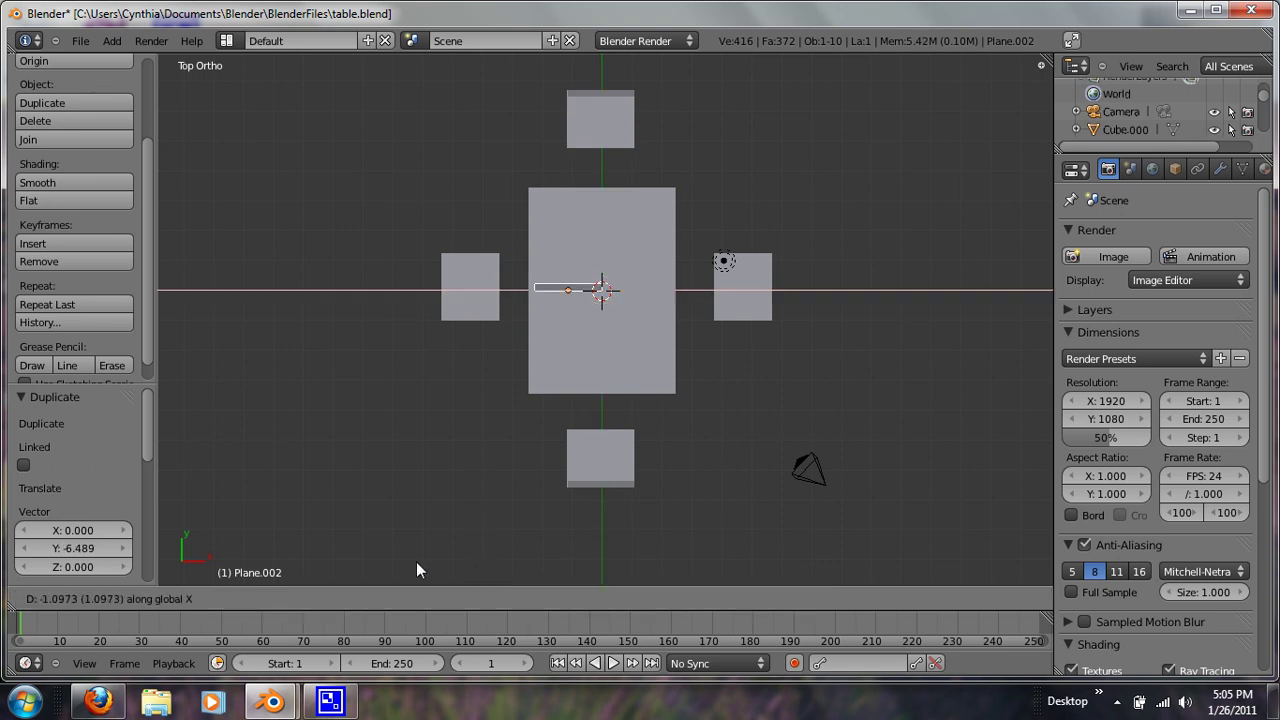
click(316, 560)
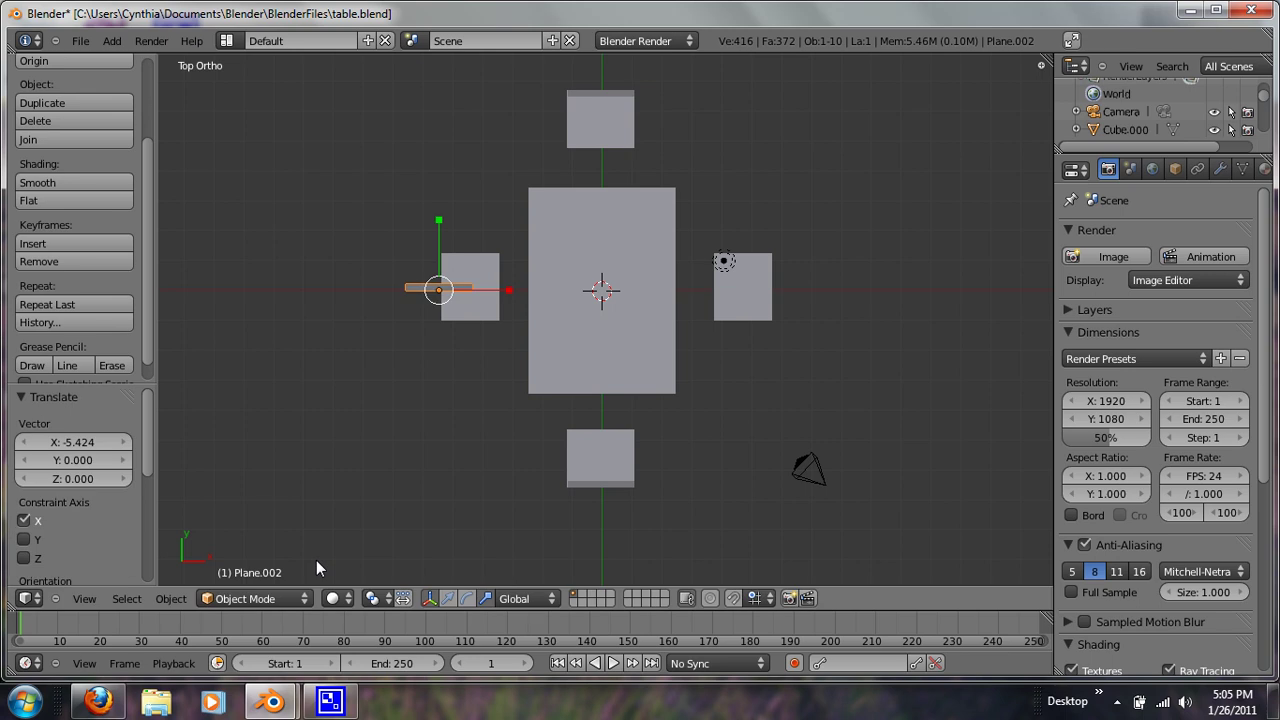
- Rotate the copied backrest 90 degrees and shift it about 0.125 along Y to align it with the side stool's outer edge
text(r90)
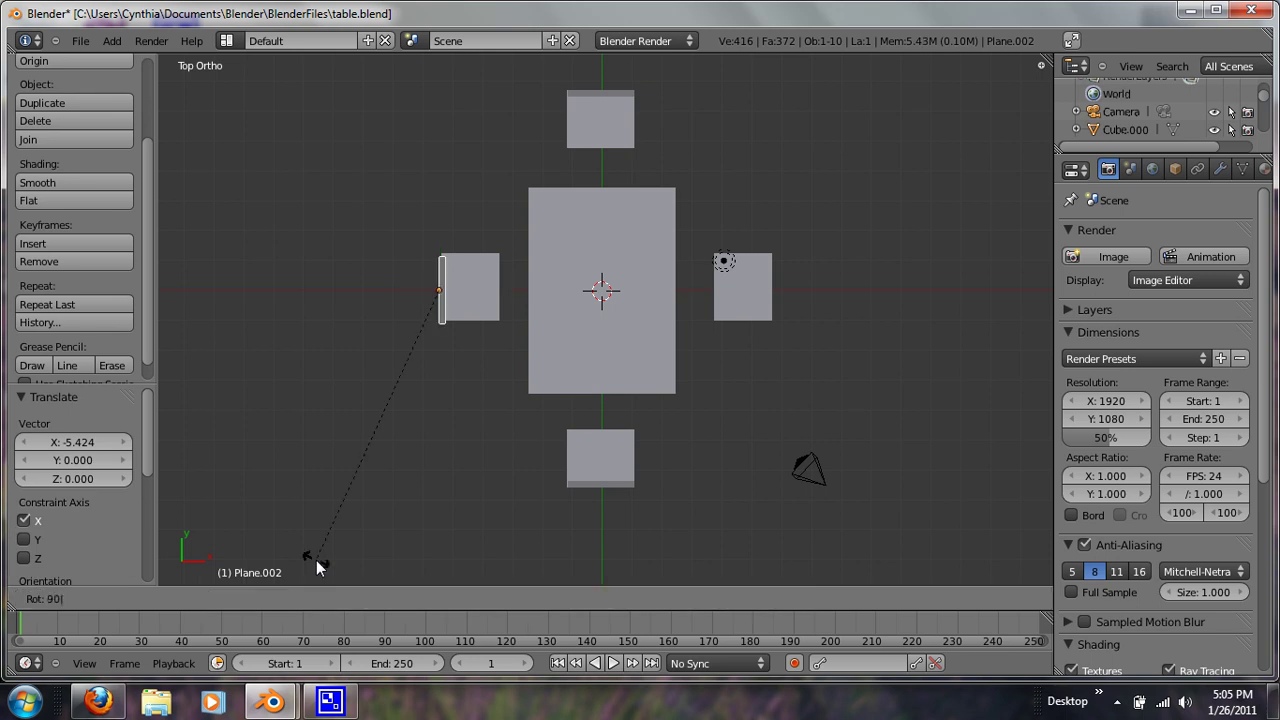
key(Return)
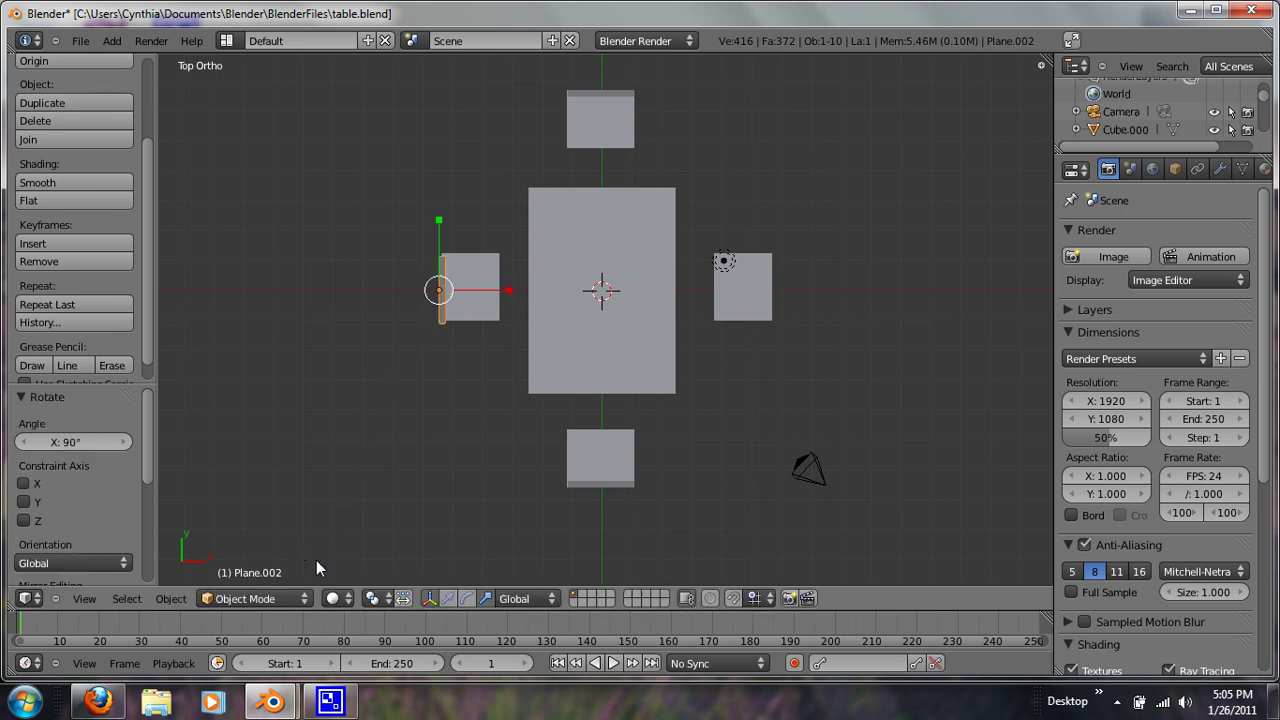
key(g)
key(y)
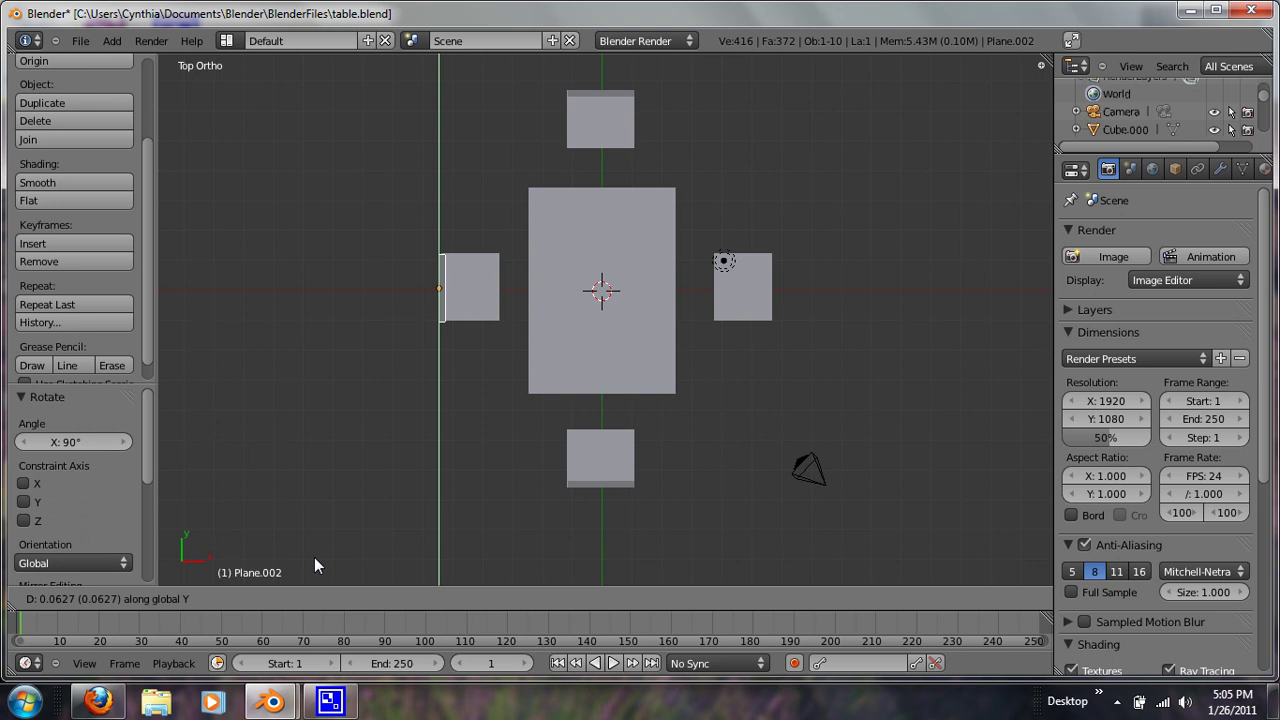
click(314, 556)
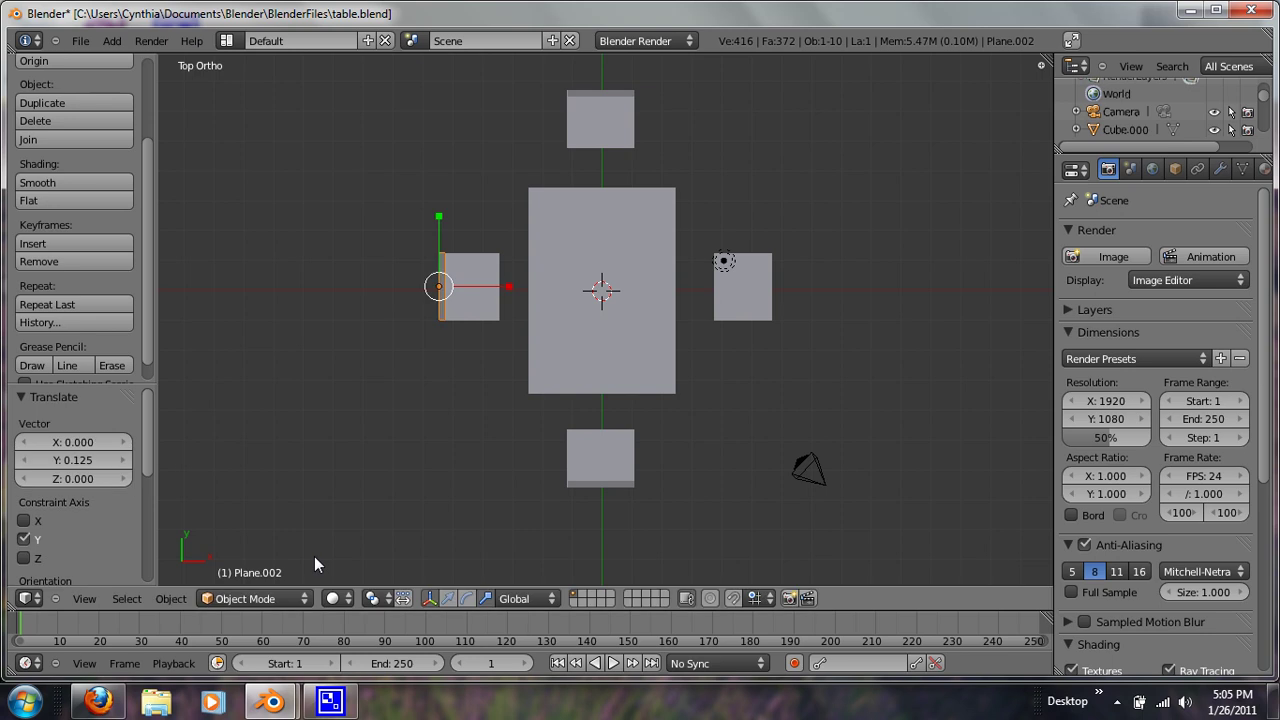
- Duplicate the side backrest about 11.004 along X onto the opposite side stool, and nudge the copy about 0.035 along negative X
key(shift+d)
key(x)
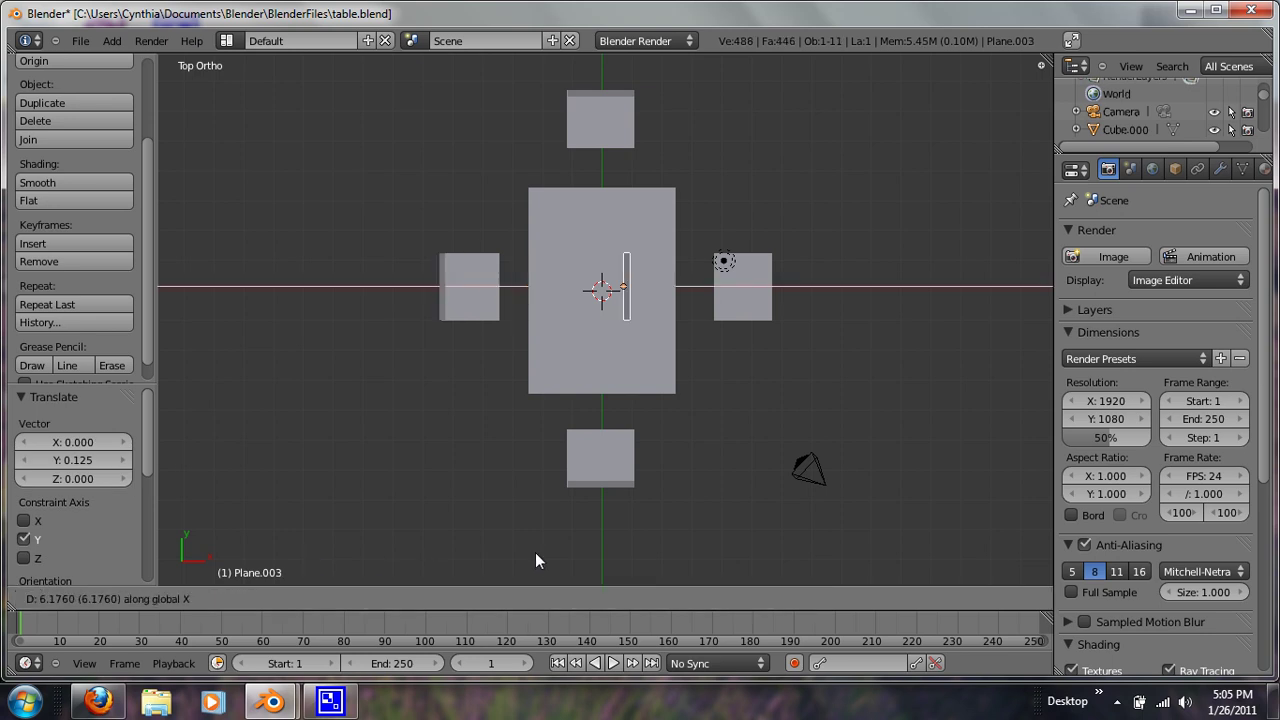
click(643, 565)
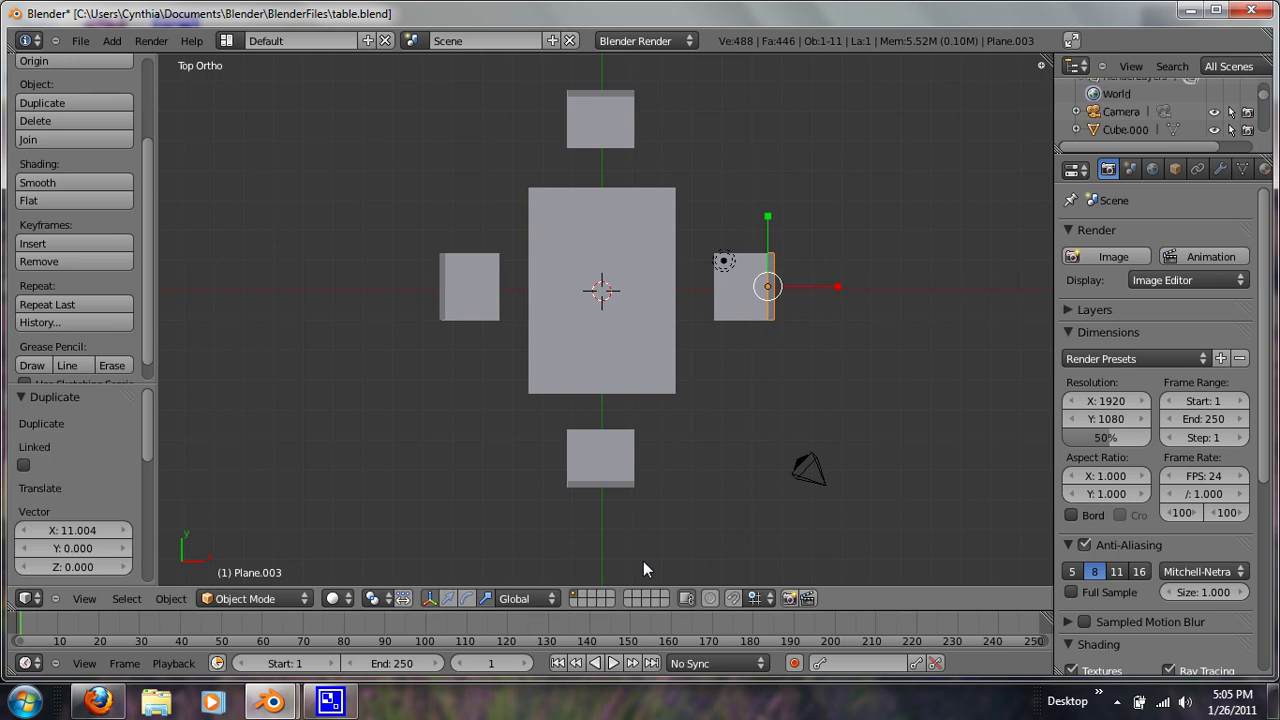
middle_drag(643, 565, 459, 282)
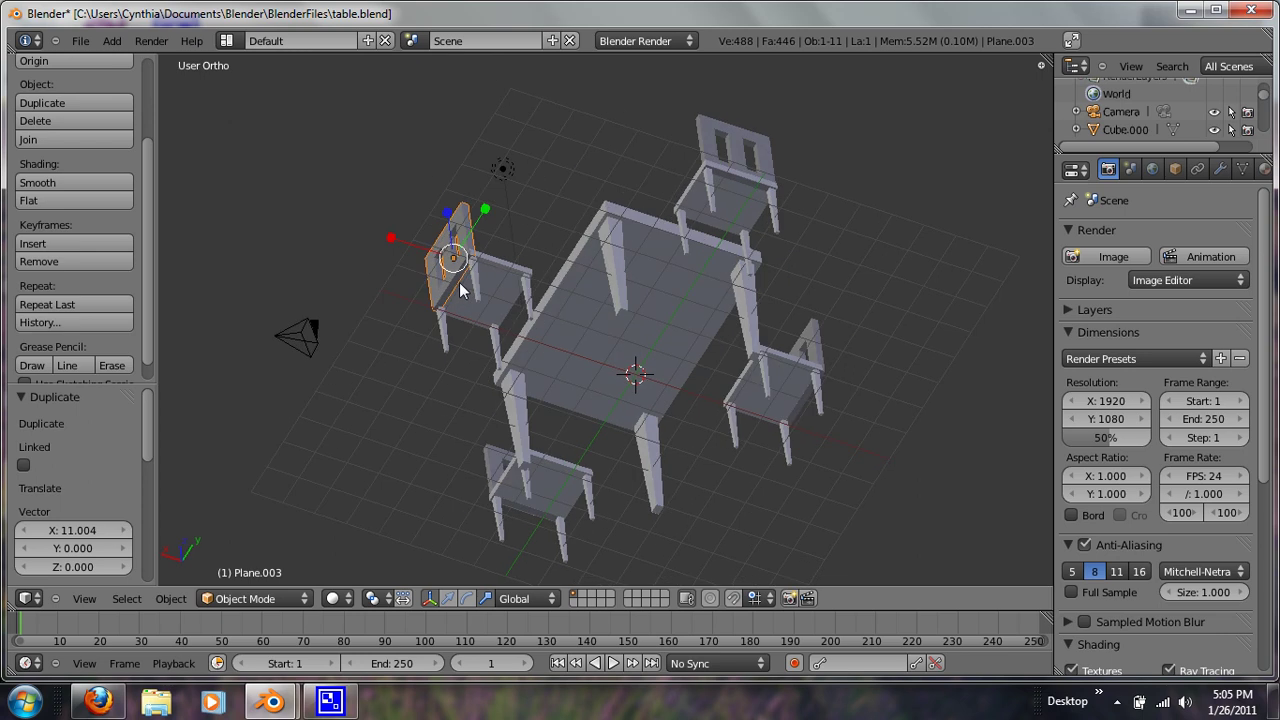
key(g)
key(x)
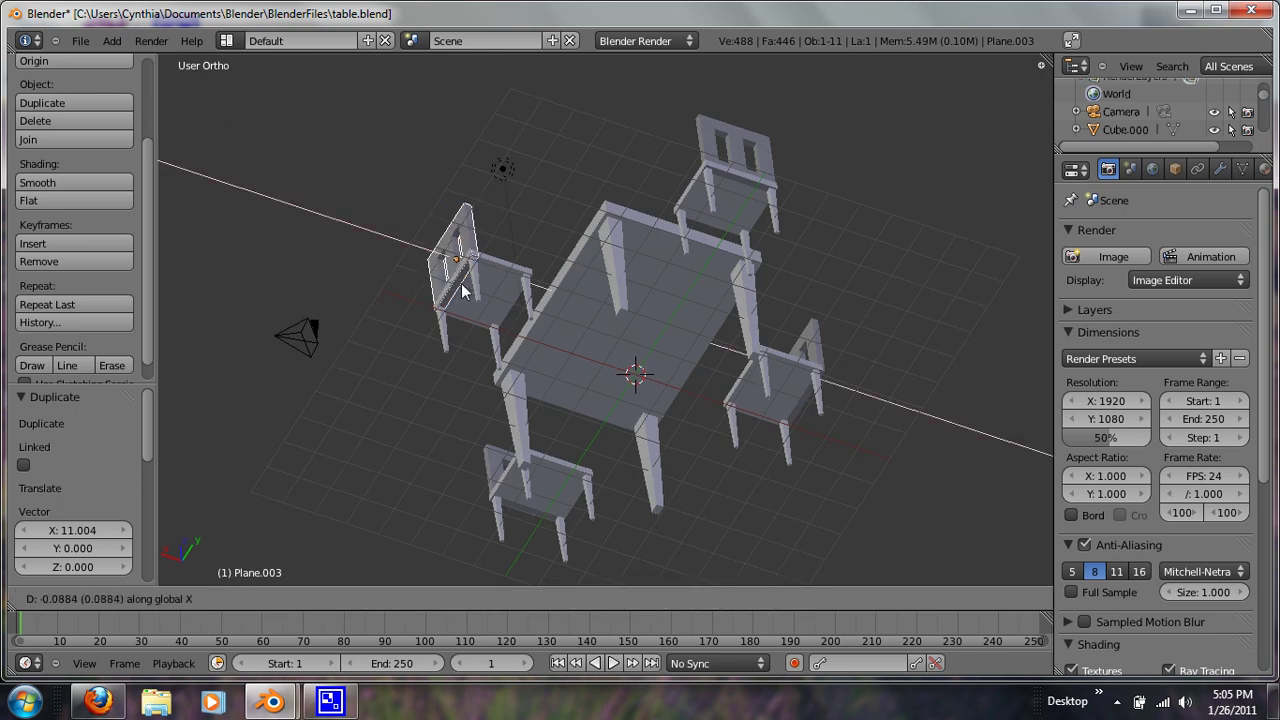
click(461, 284)
- Add the stool beneath the selected backrest to the selection, and join the two into one chair object
middle_drag(508, 300, 550, 506)
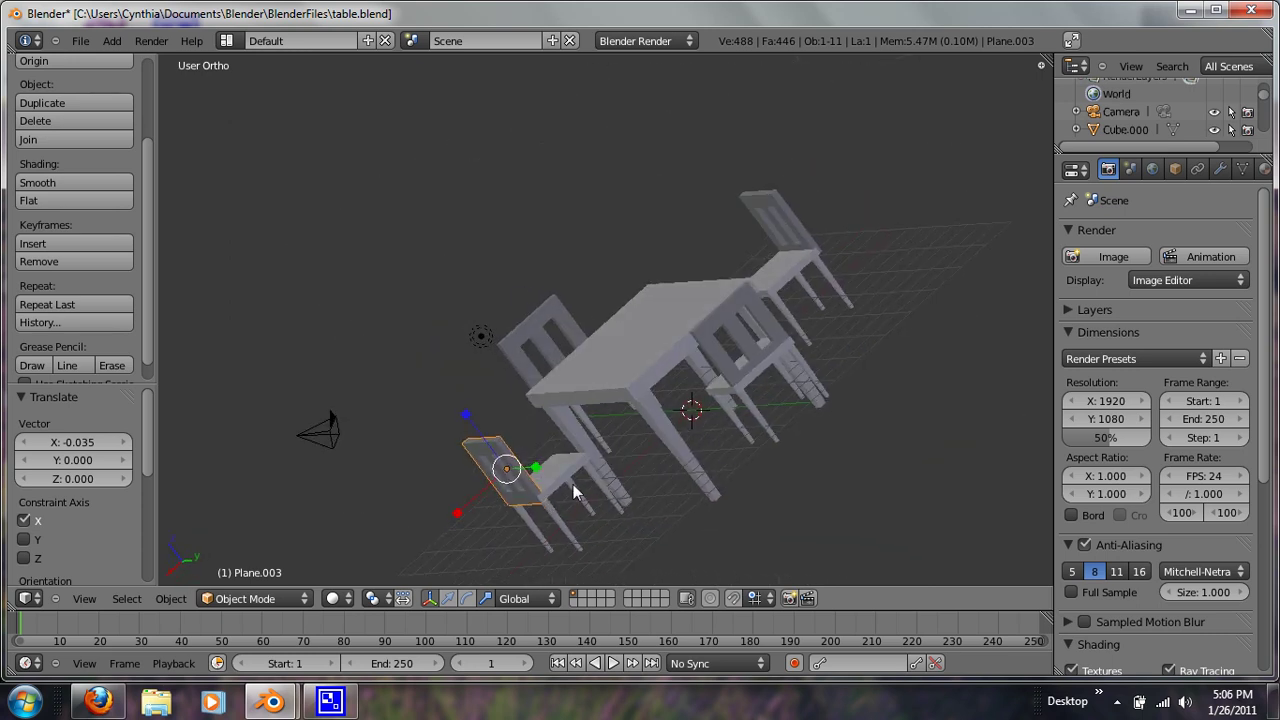
shift+right_click(573, 484)
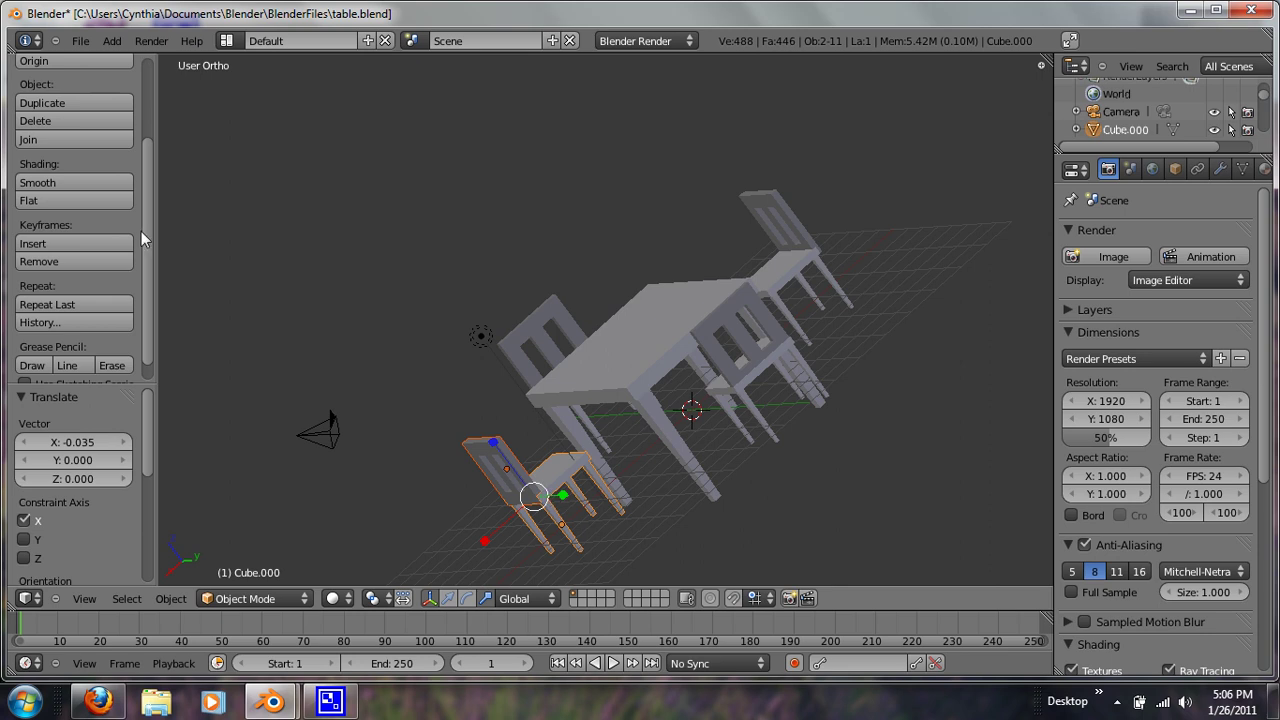
scroll(79, 161, up, 3)
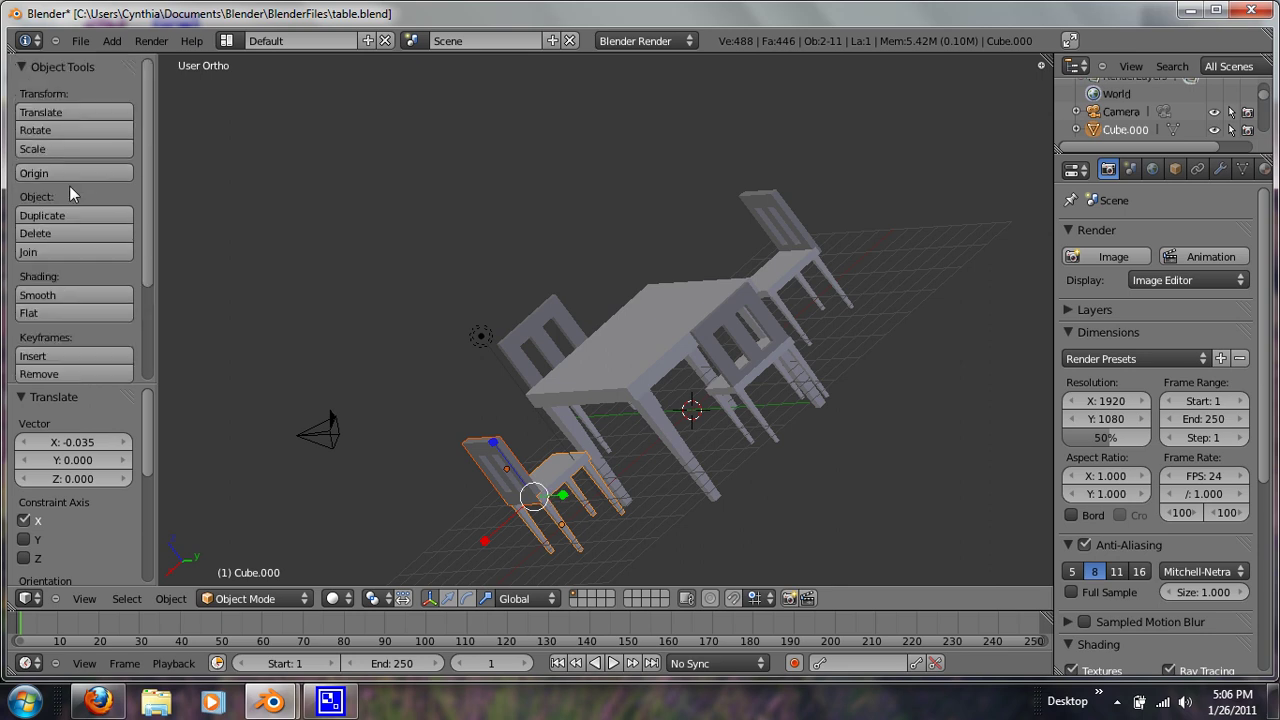
click(48, 253)
- Select the stool and backrest of the end chair on the negative Y side, and join them into one object
middle_drag(463, 366, 572, 373)
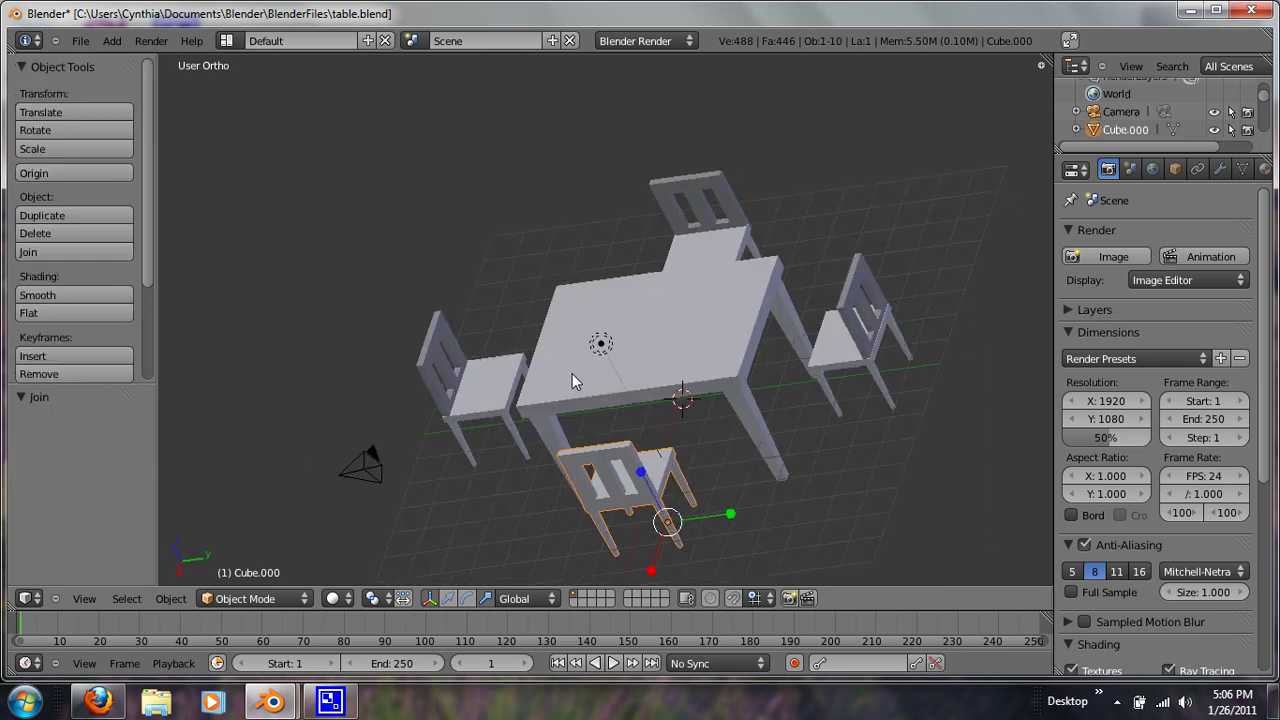
right_click(449, 379)
shift+right_click(434, 345)
click(100, 252)
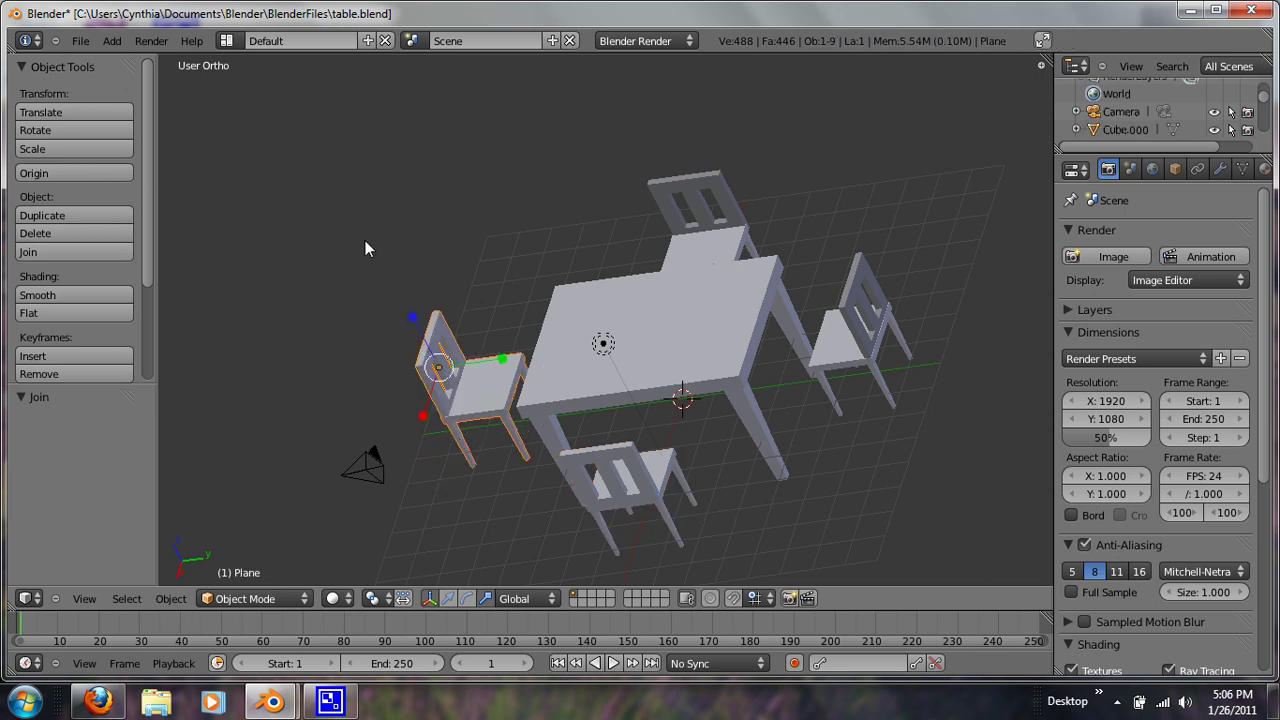
- Select the stool and backrest of the side chair on the negative X side, and join them into one object
right_click(687, 237)
shift+right_click(697, 230)
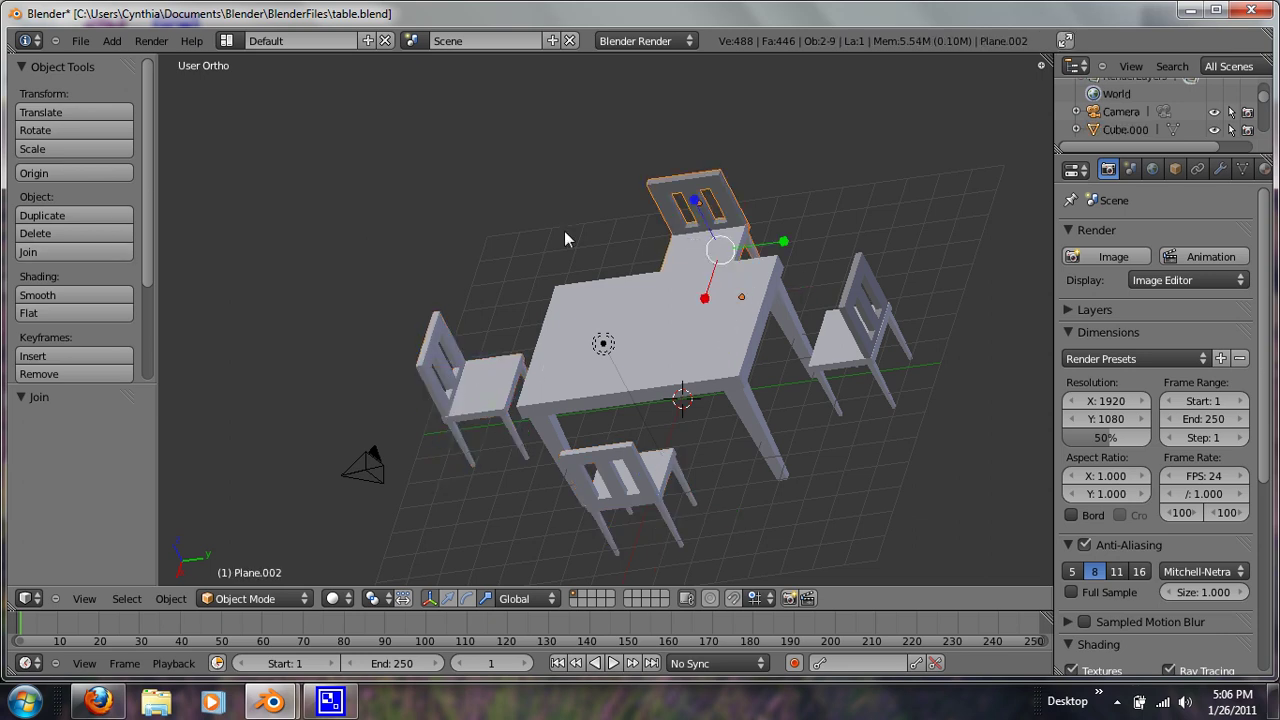
click(115, 251)
- Join the positive Y end chair's backrest and stool together with the still selected side chair, and inspect the whole furniture set
shift+right_click(845, 342)
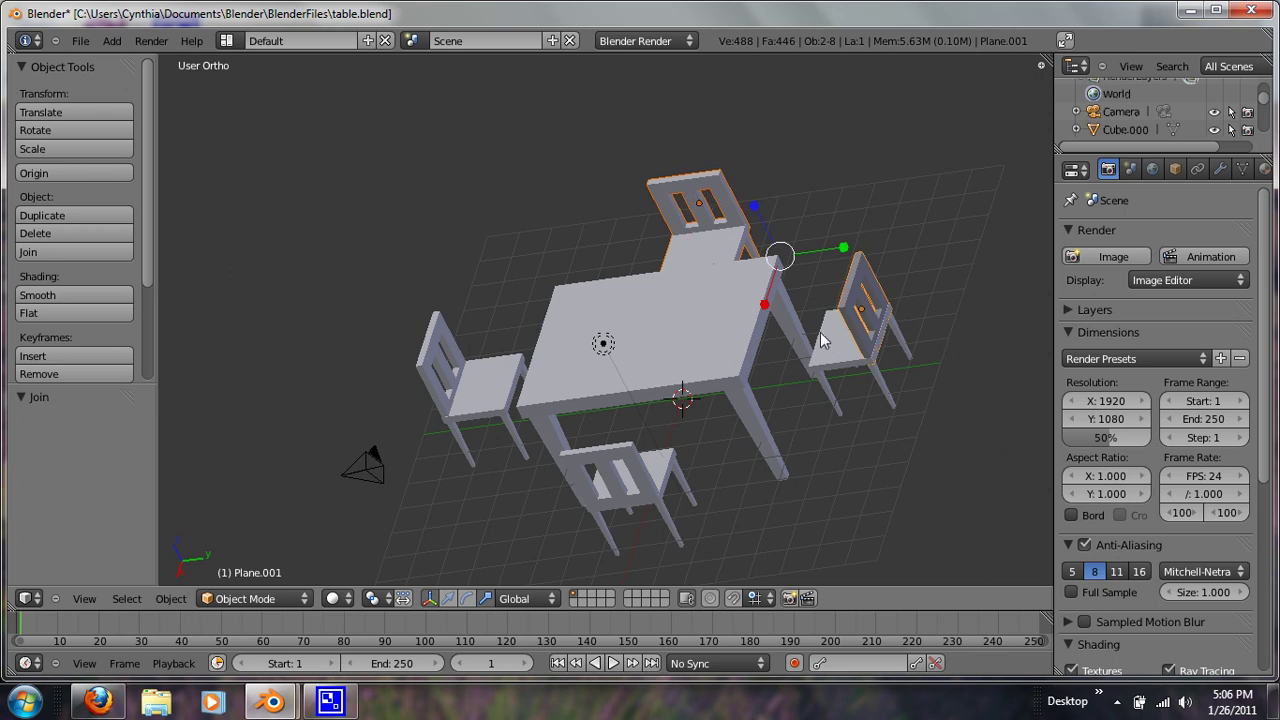
shift+right_click(820, 345)
click(100, 252)
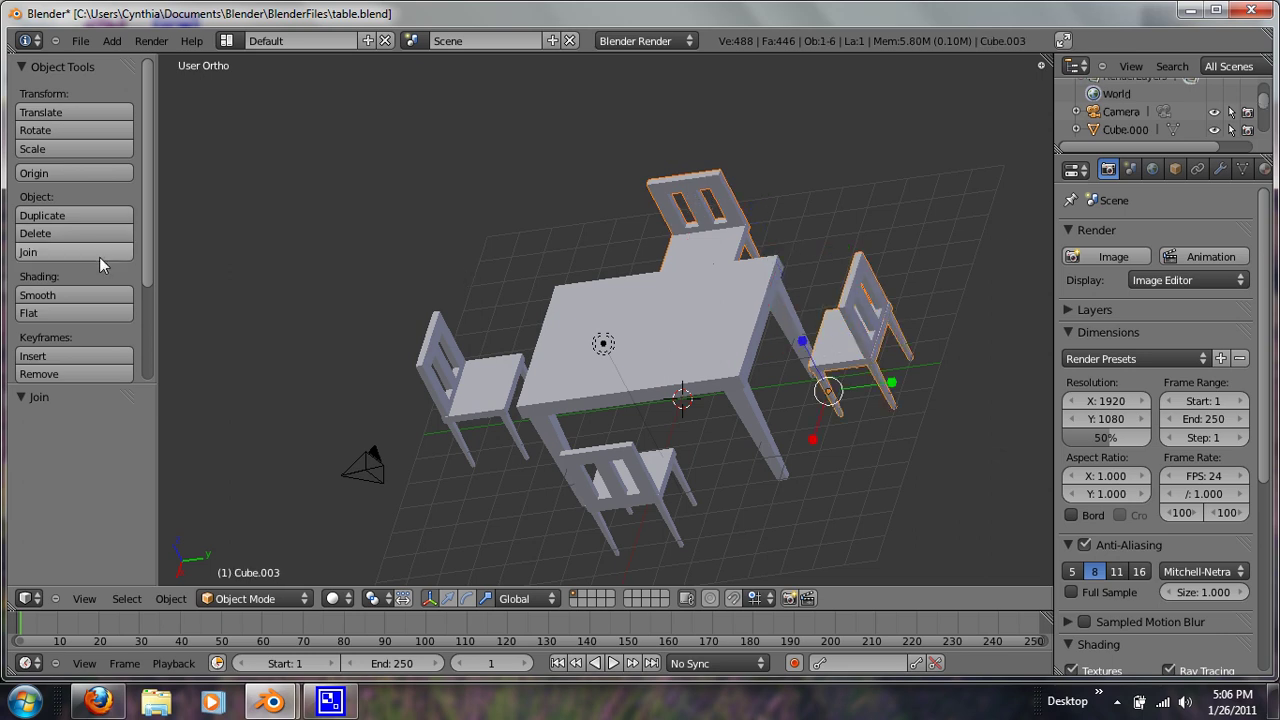
middle_drag(565, 341, 449, 410)
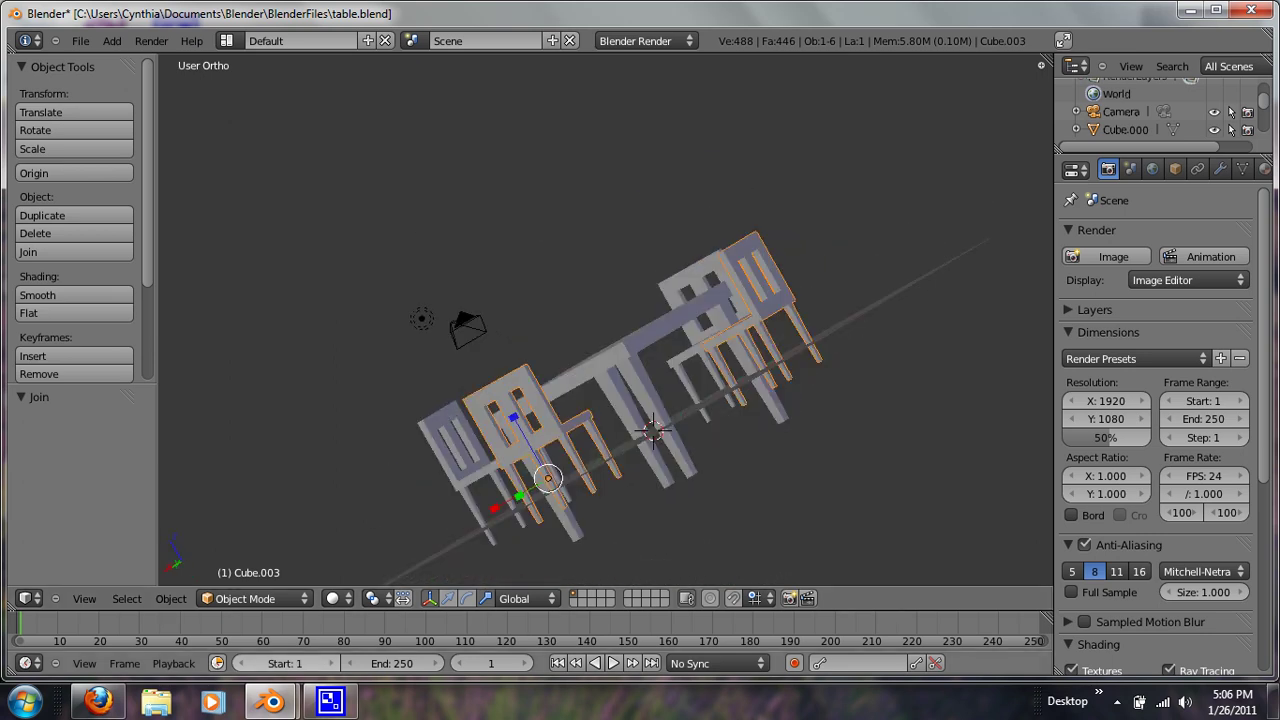
click(332, 703)
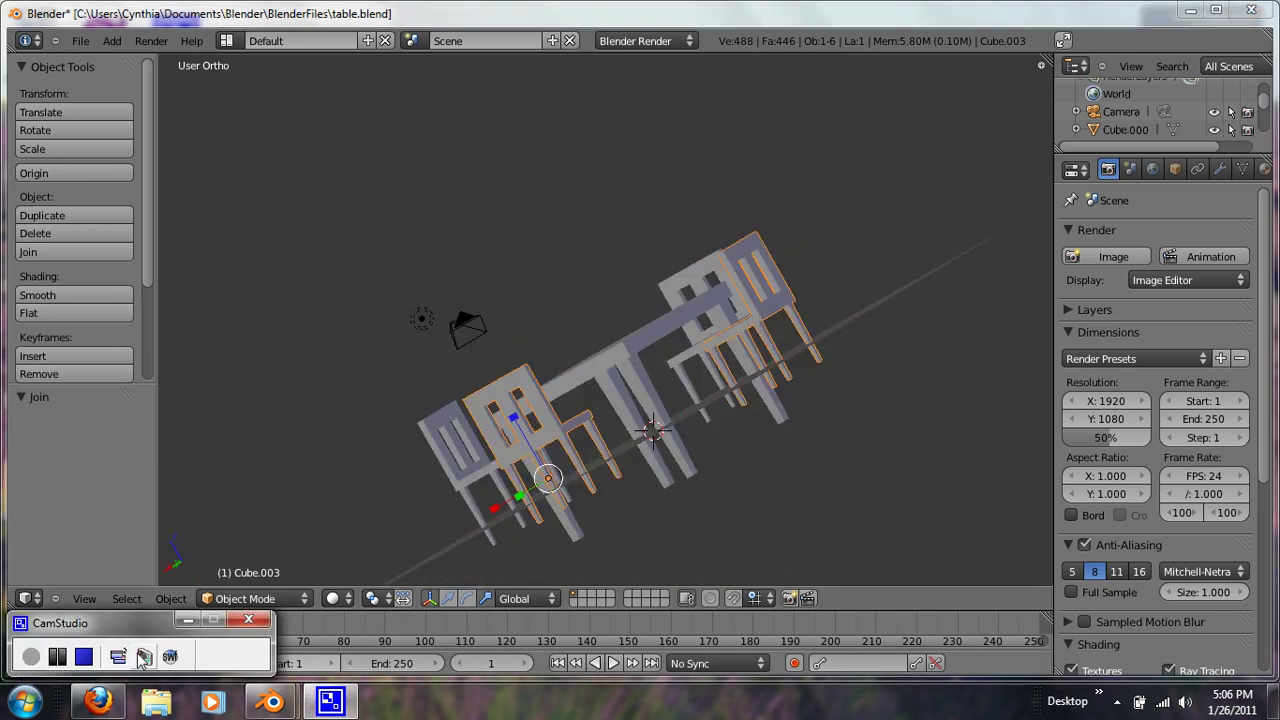